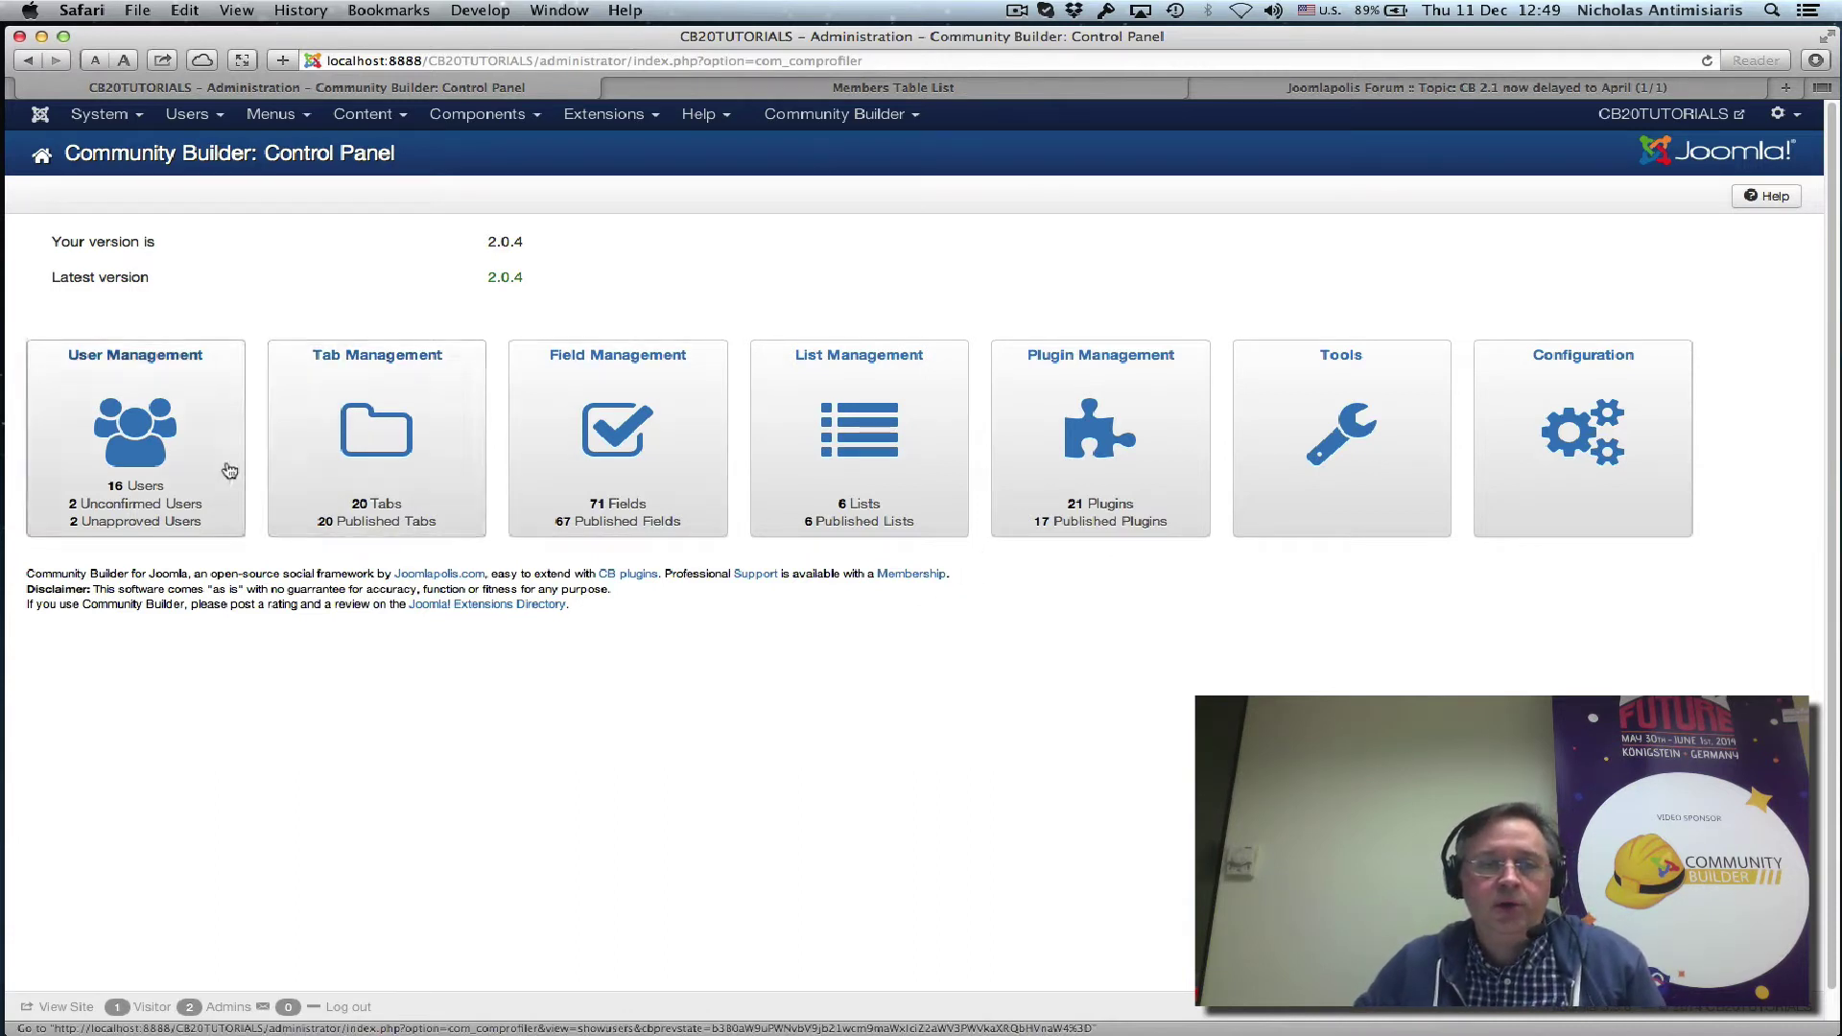
# In User Management, set the search filter to Gender, Equal to, value Male.
pyautogui.click(139, 460)
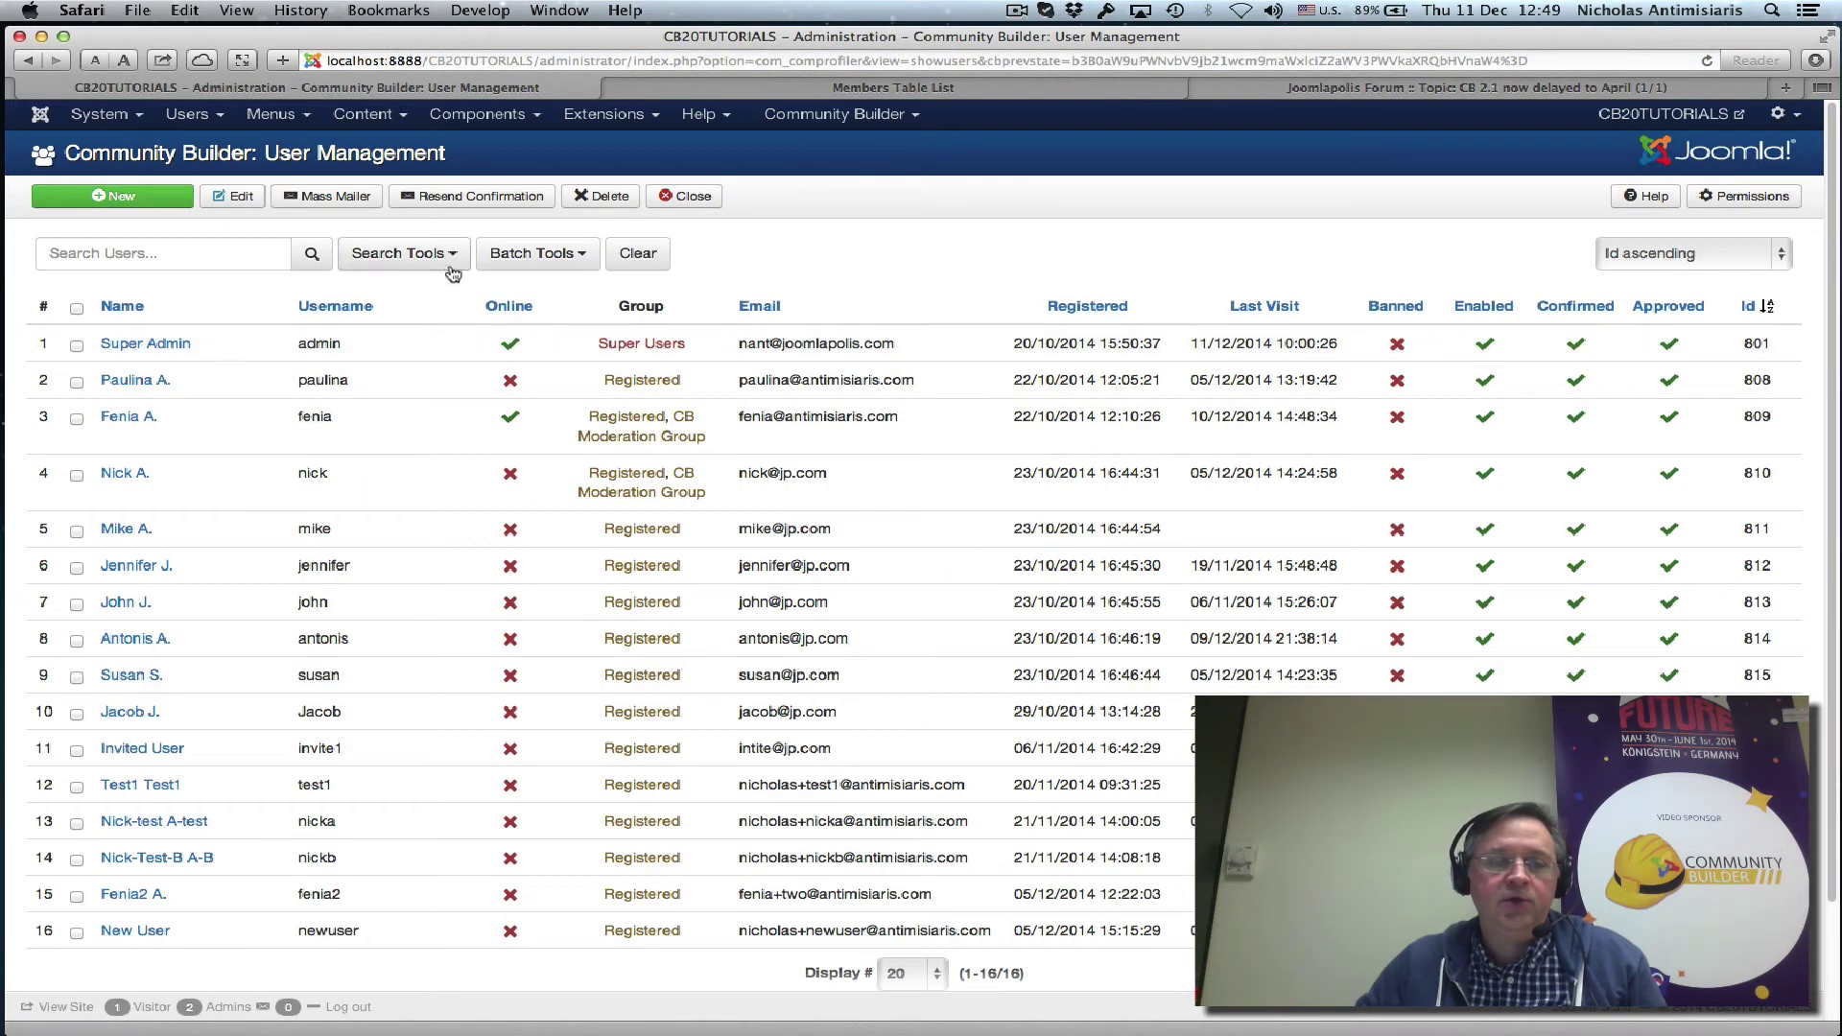
pyautogui.click(451, 268)
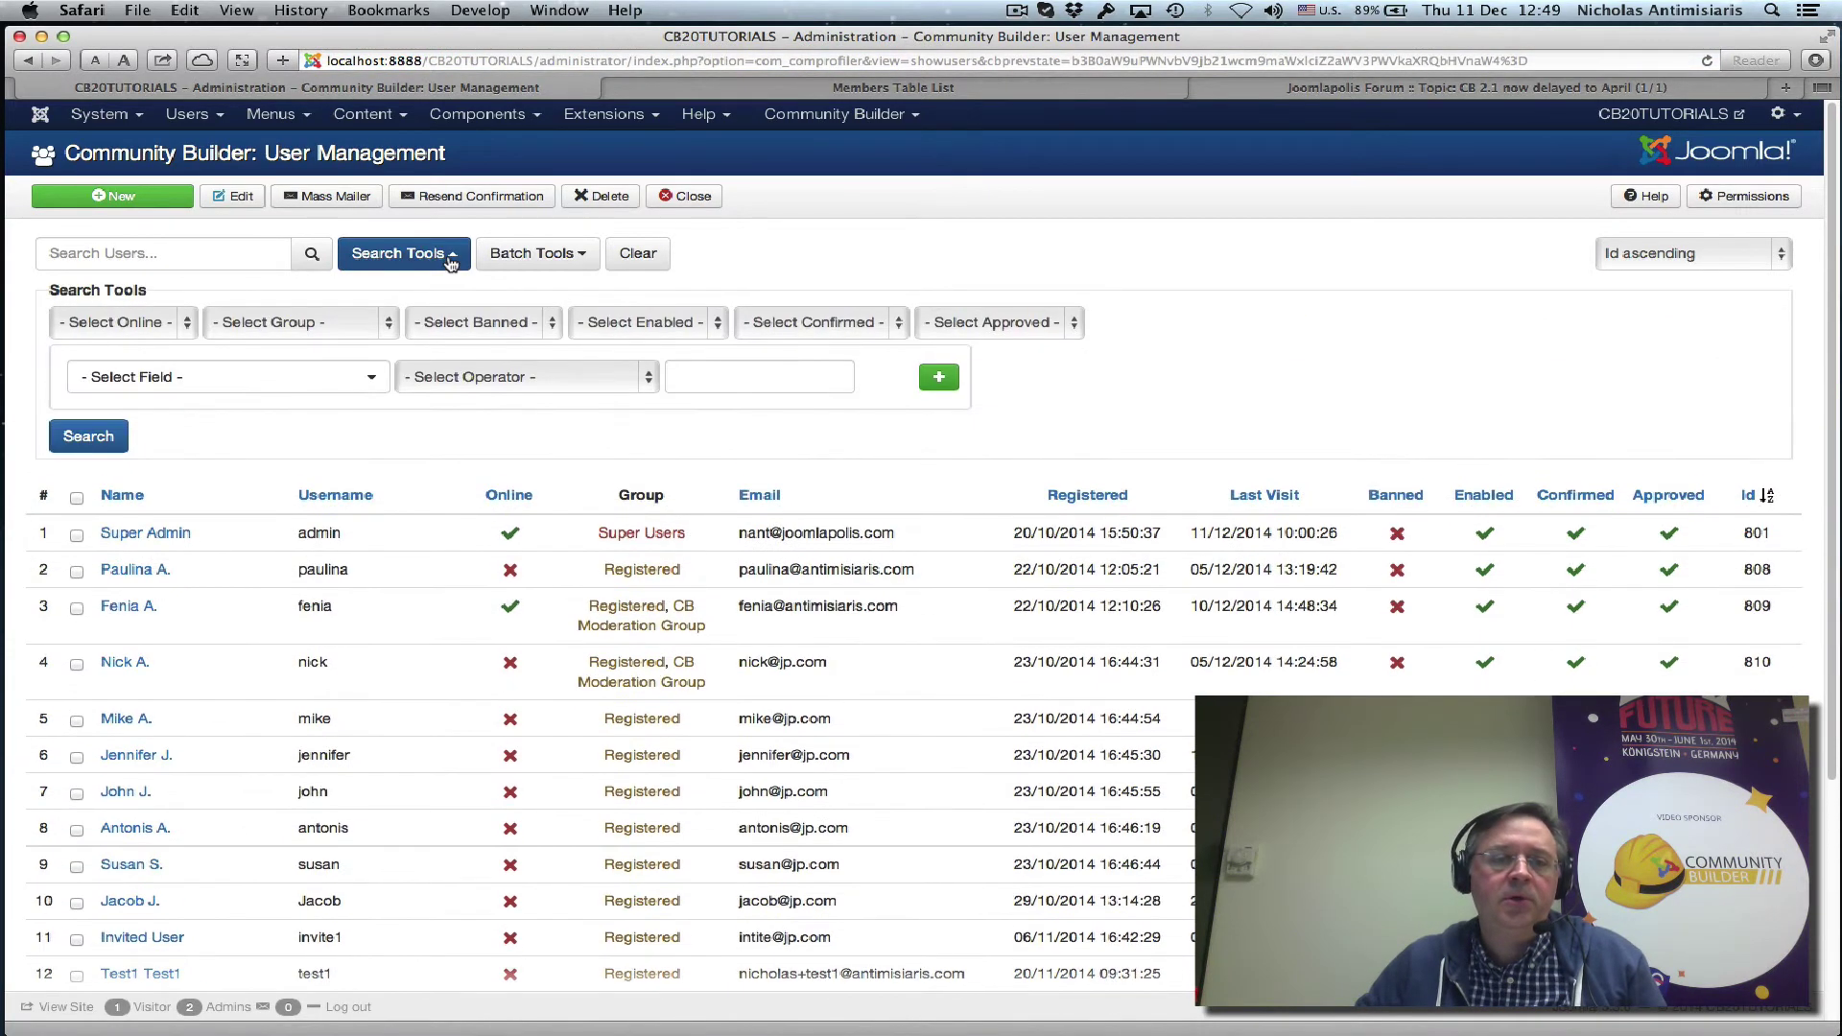
pyautogui.click(331, 381)
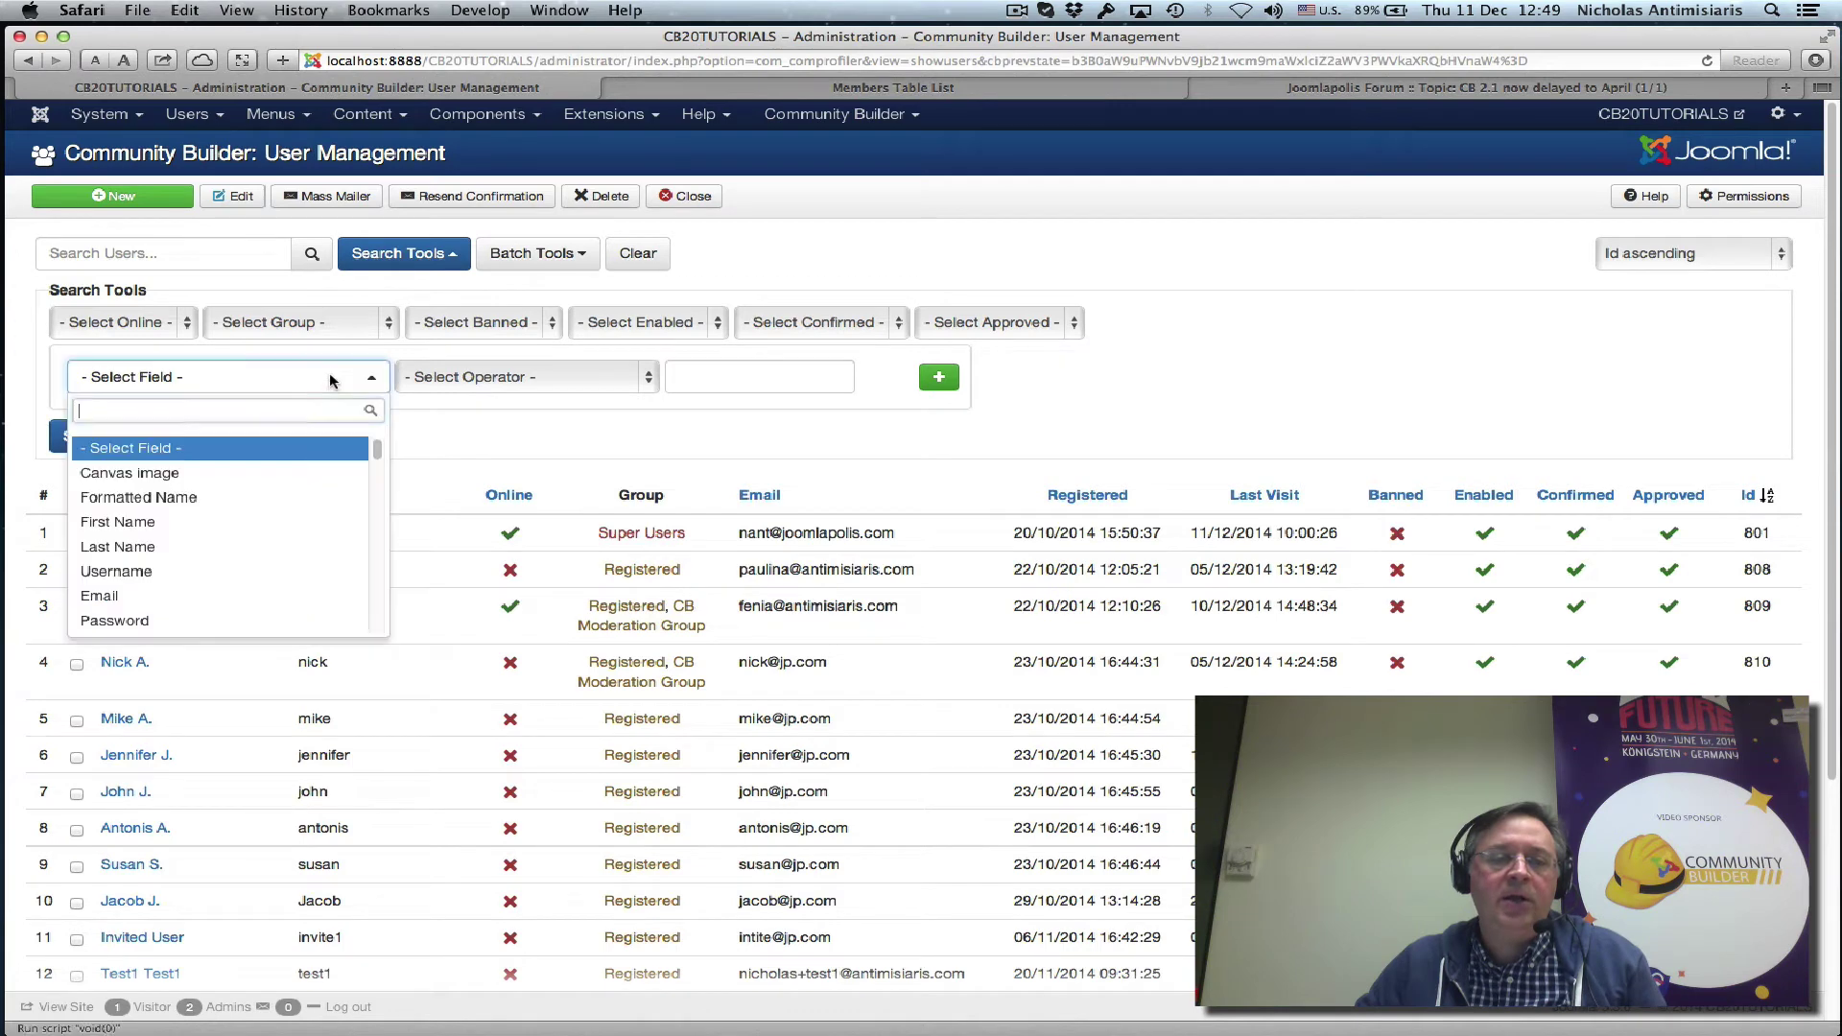
pyautogui.scroll(-1, 255, 515)
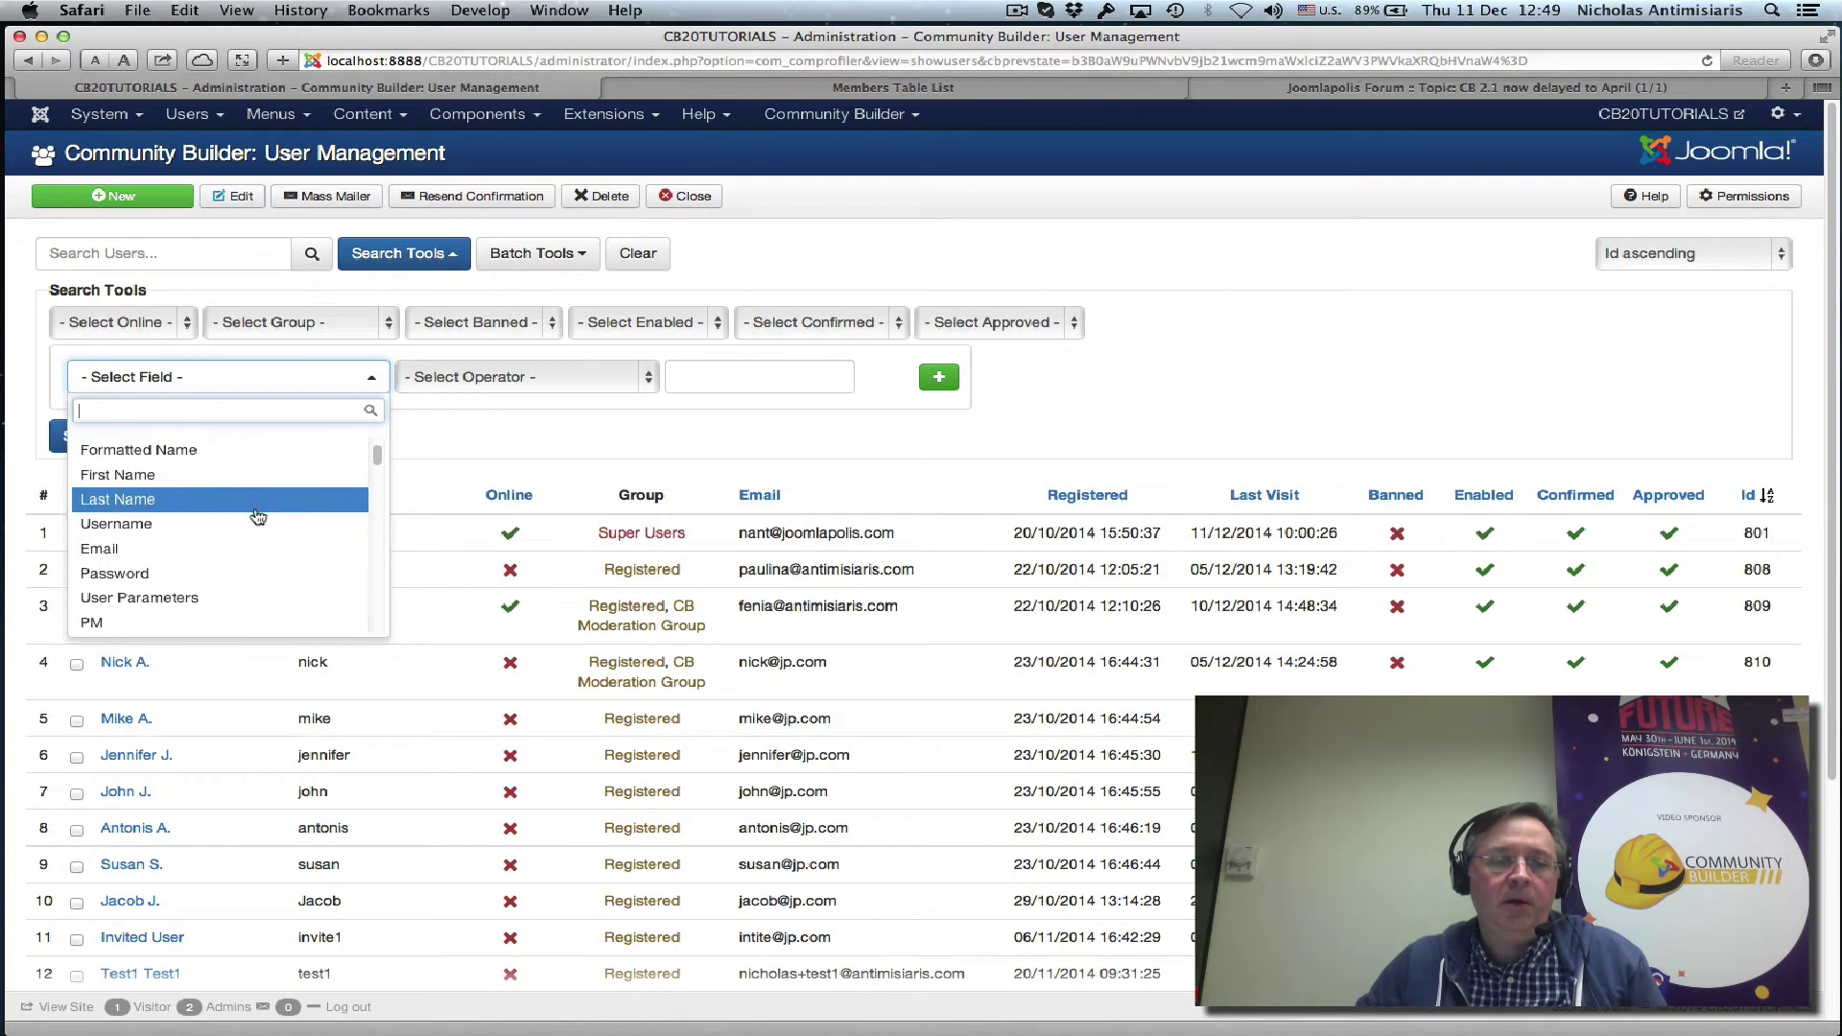
pyautogui.scroll(-6, 257, 517)
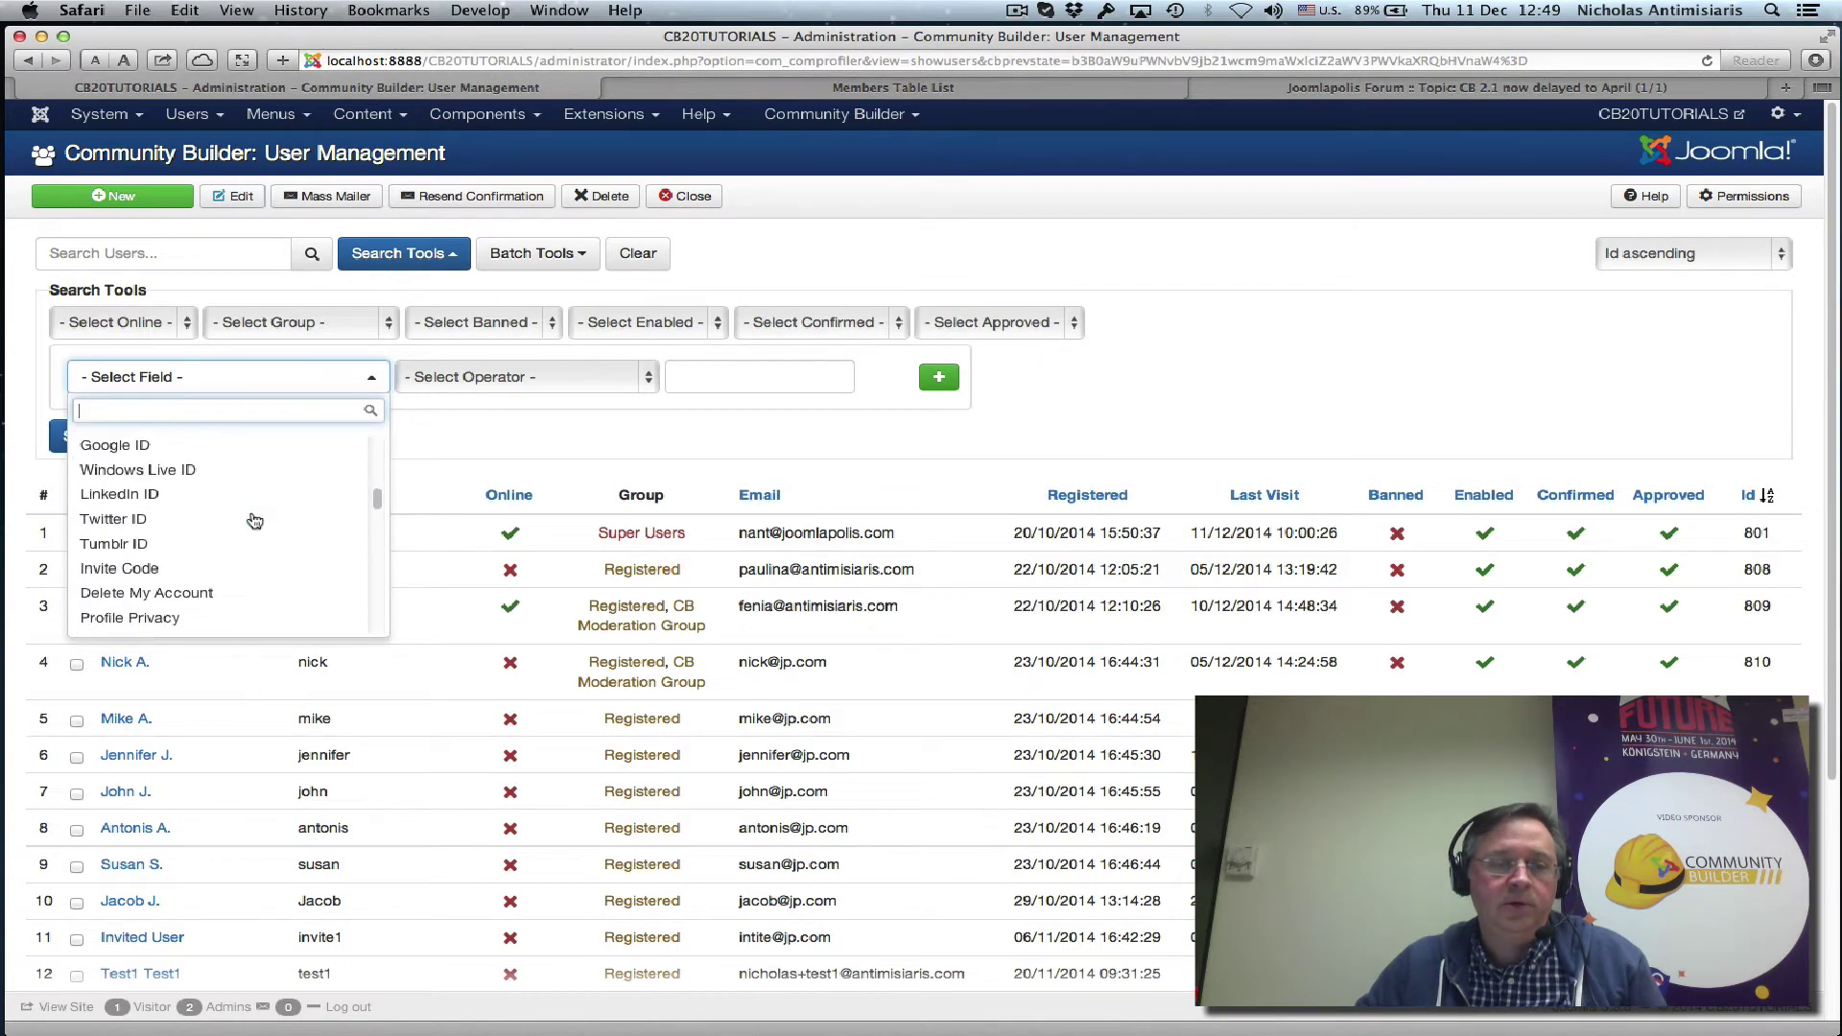
pyautogui.scroll(-4, 255, 520)
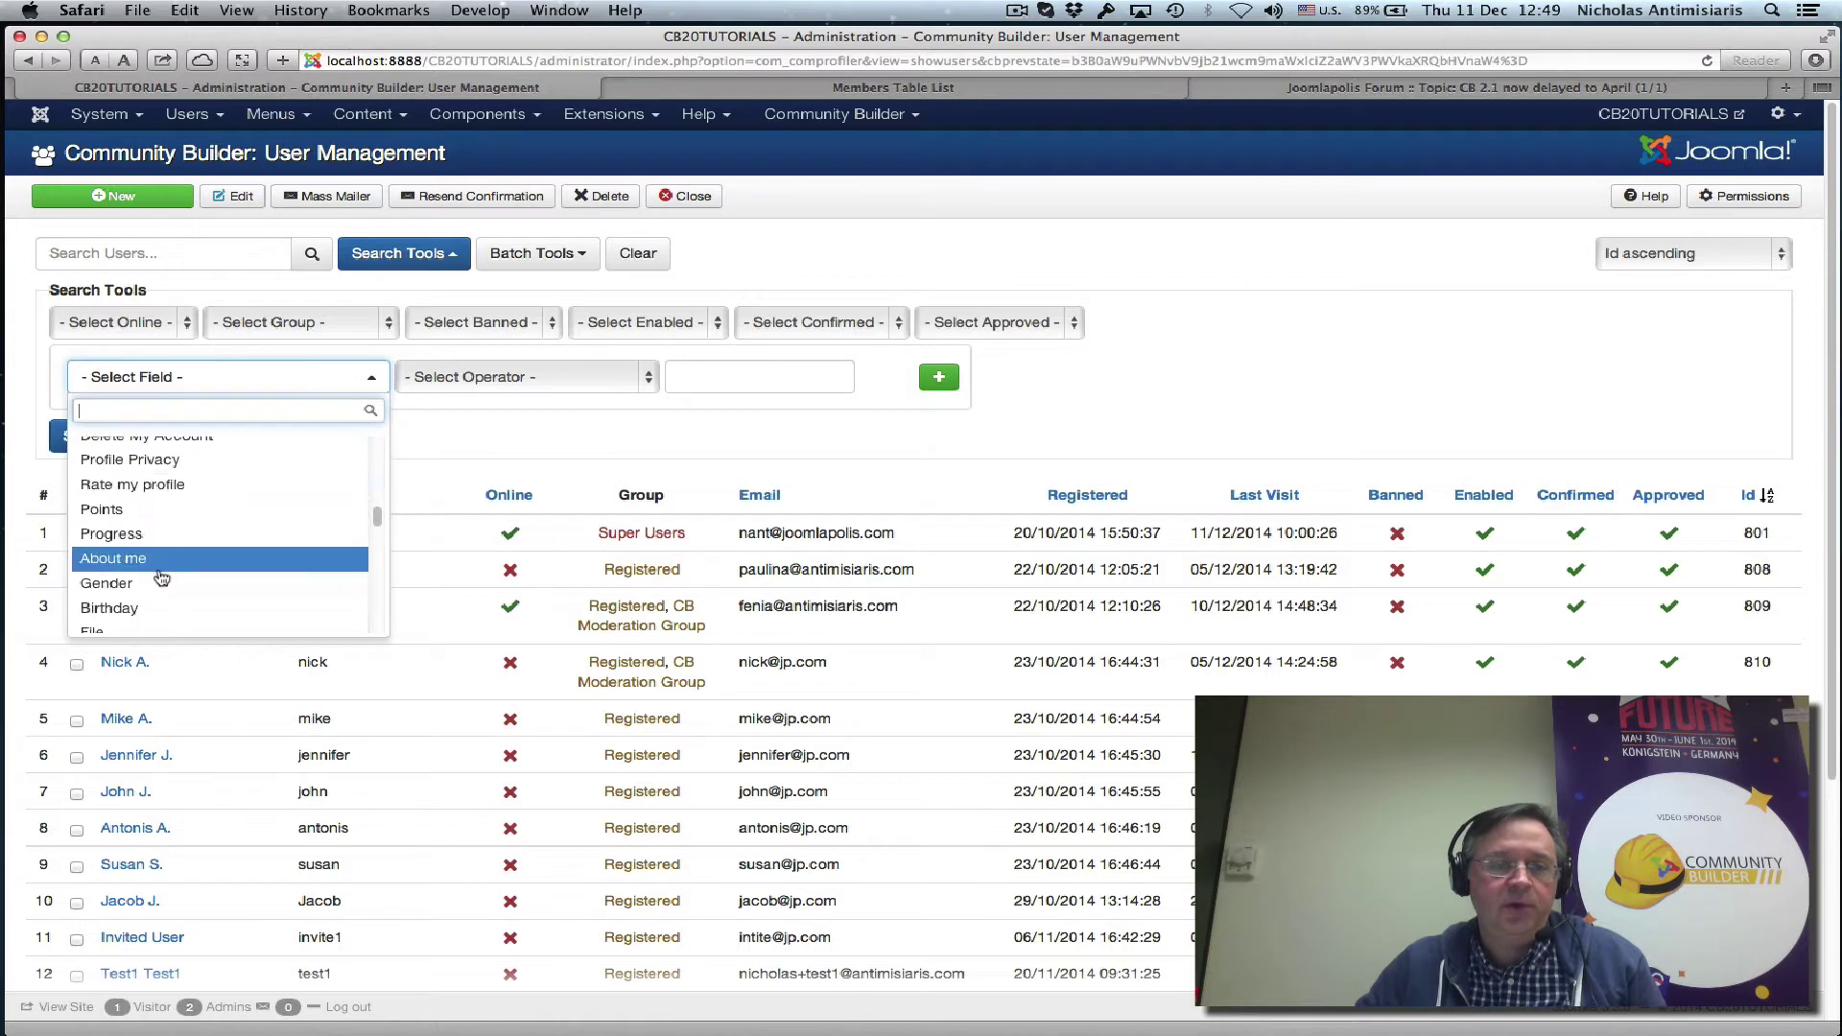
pyautogui.click(160, 583)
pyautogui.click(543, 377)
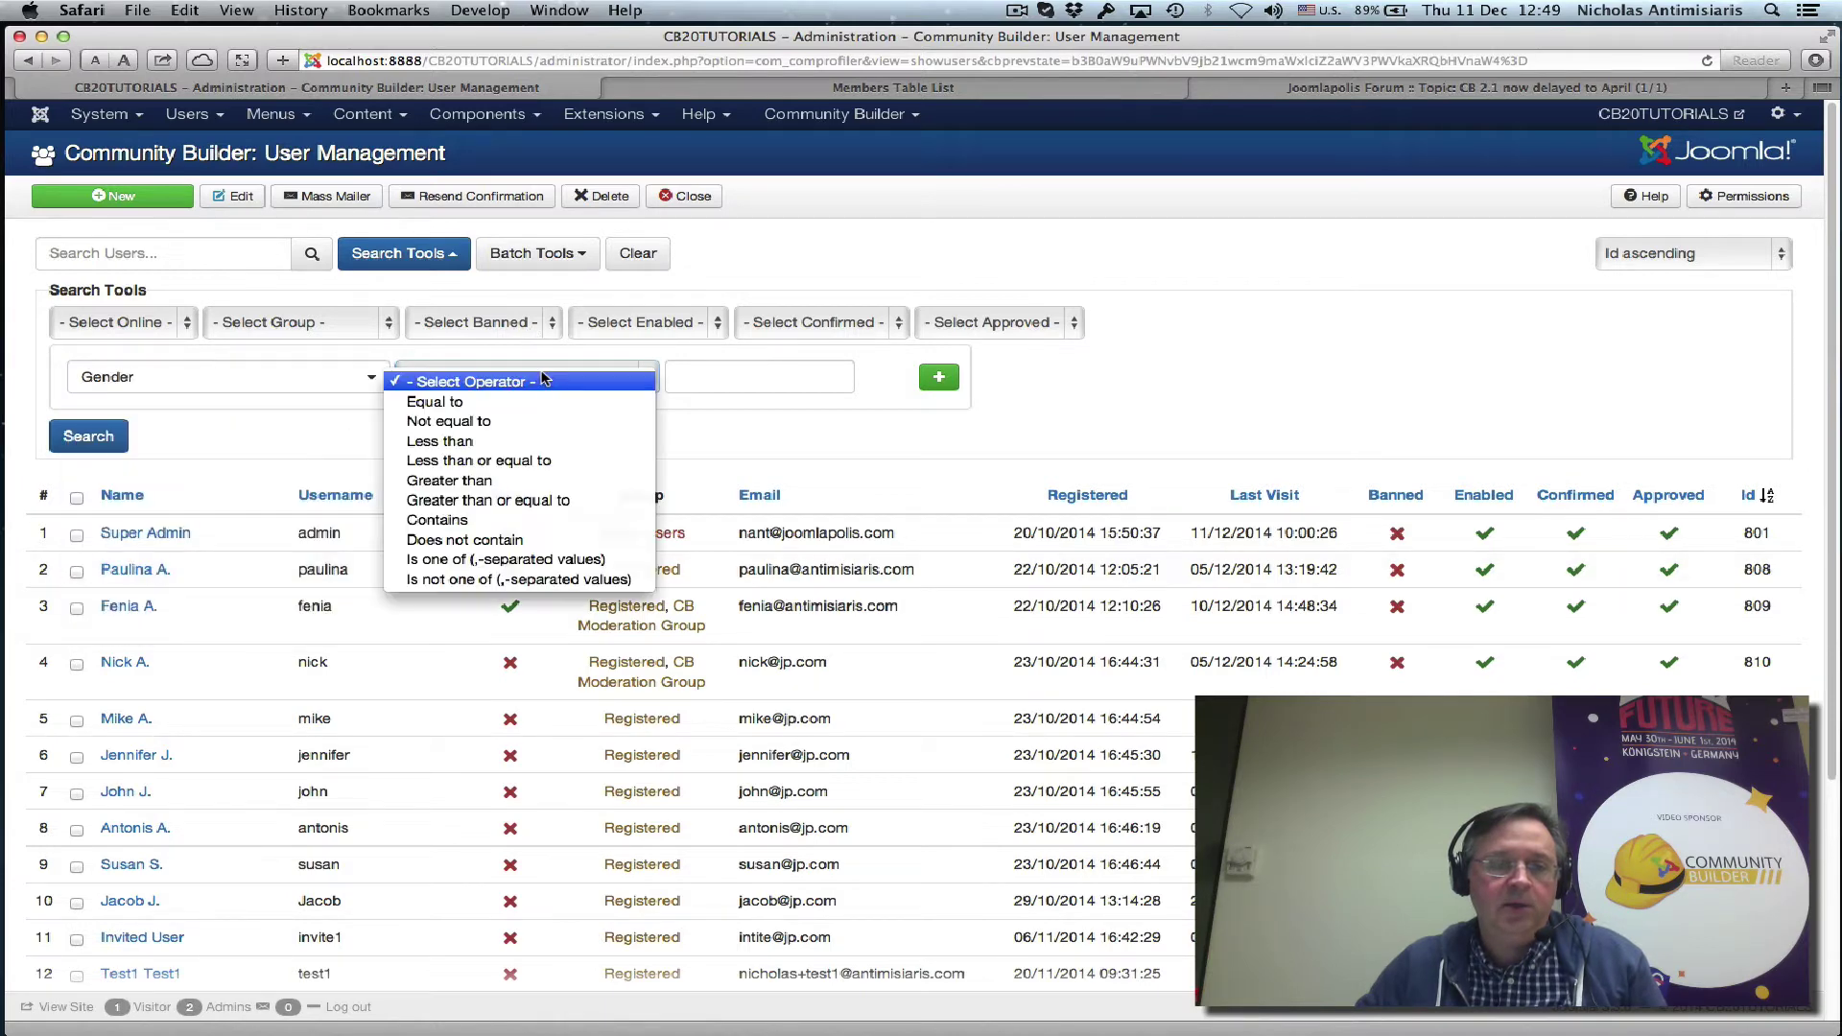
pyautogui.click(518, 403)
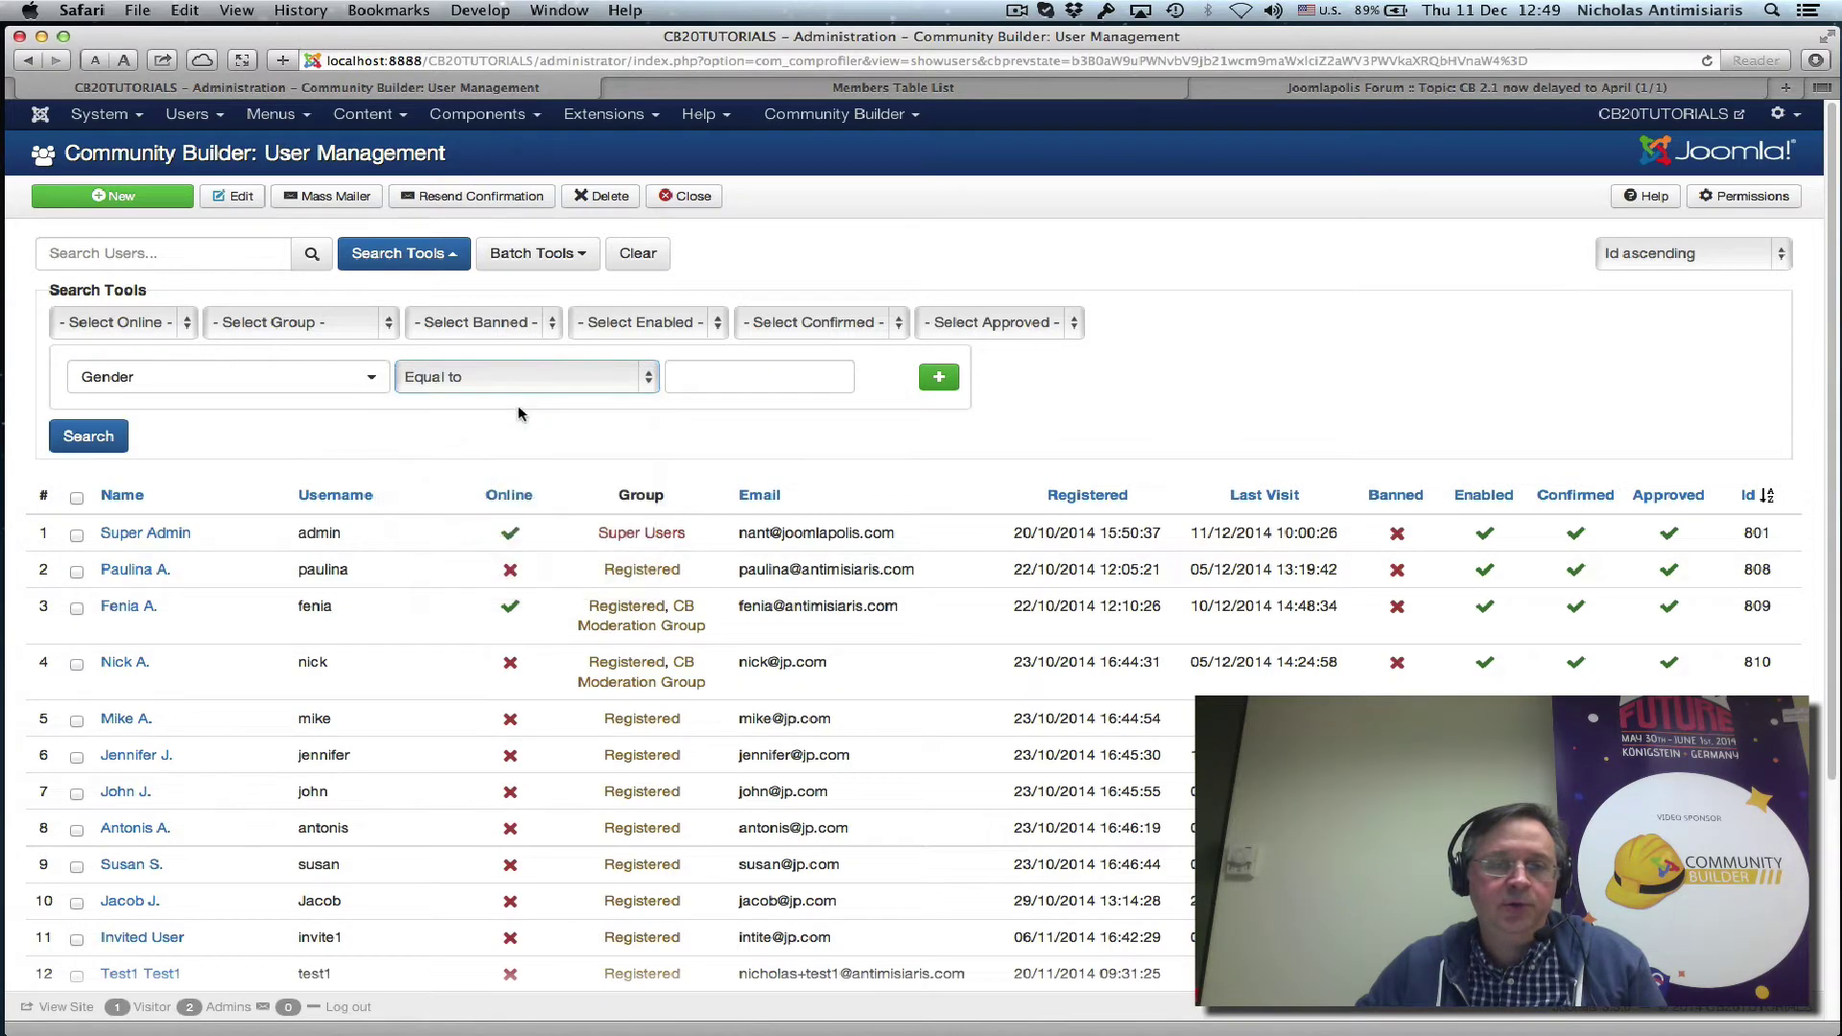
pyautogui.click(699, 379)
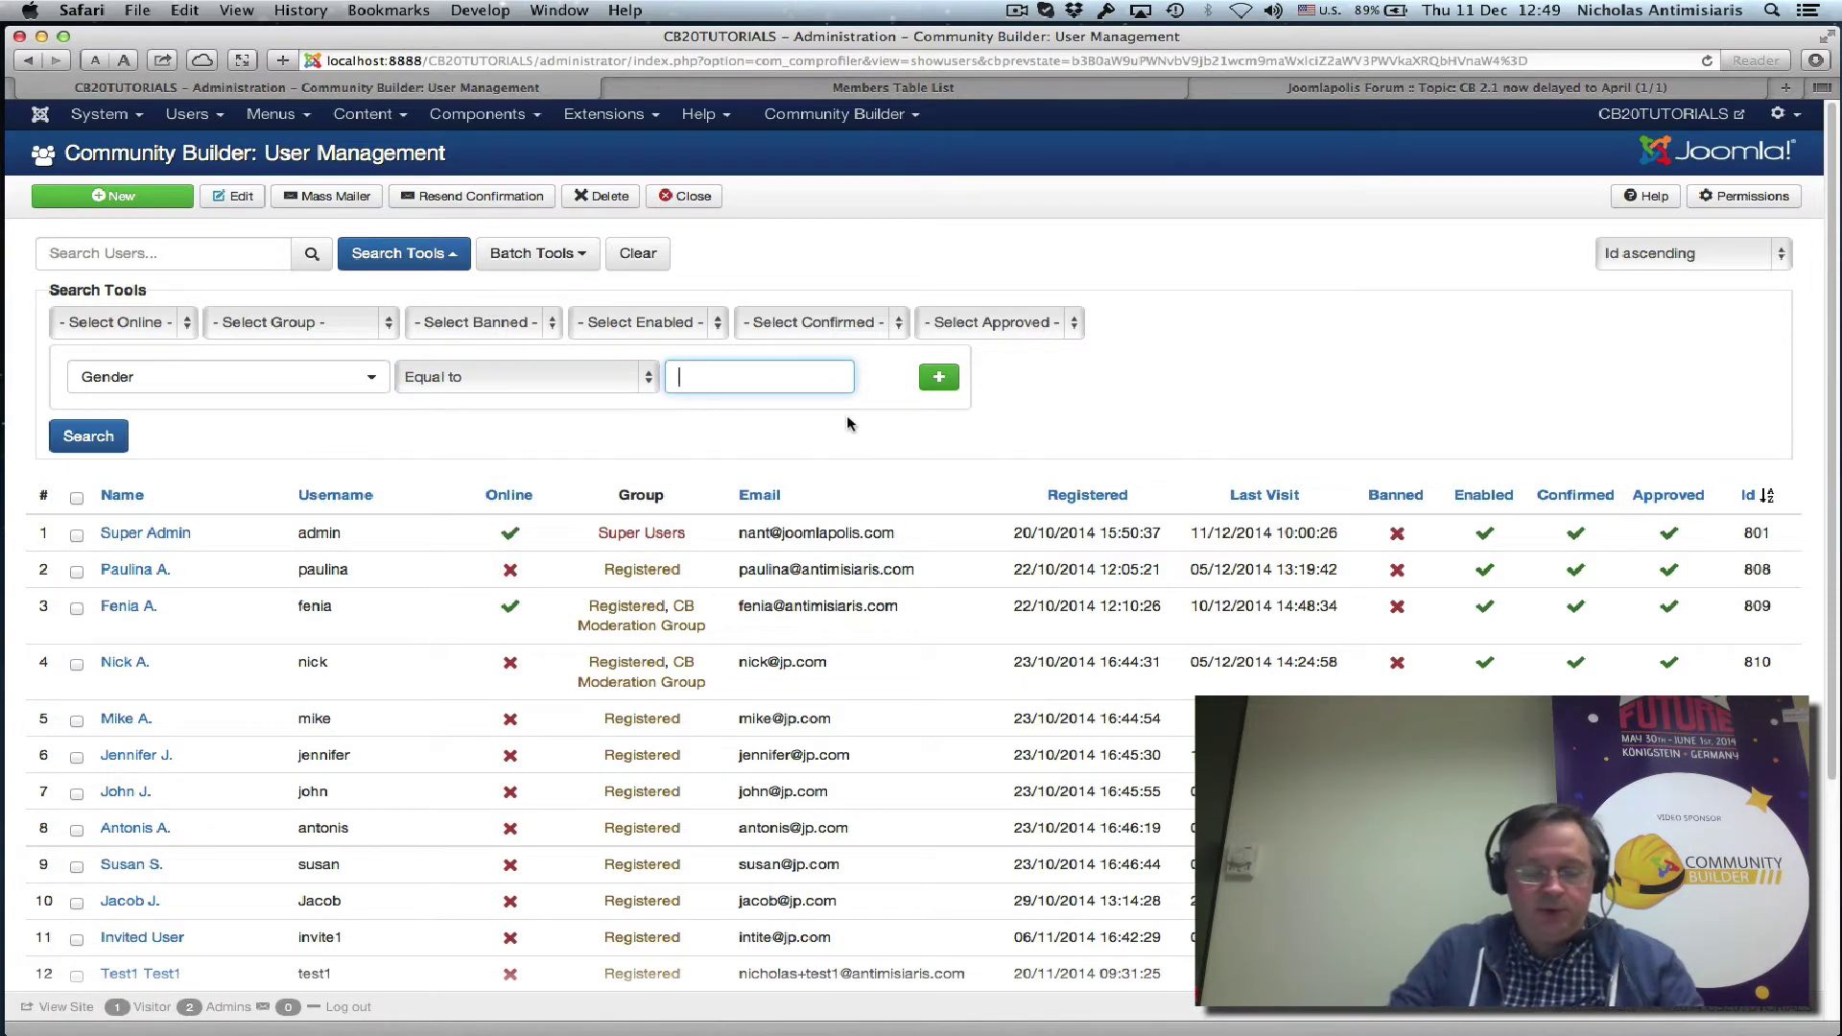
pyautogui.write('Male')
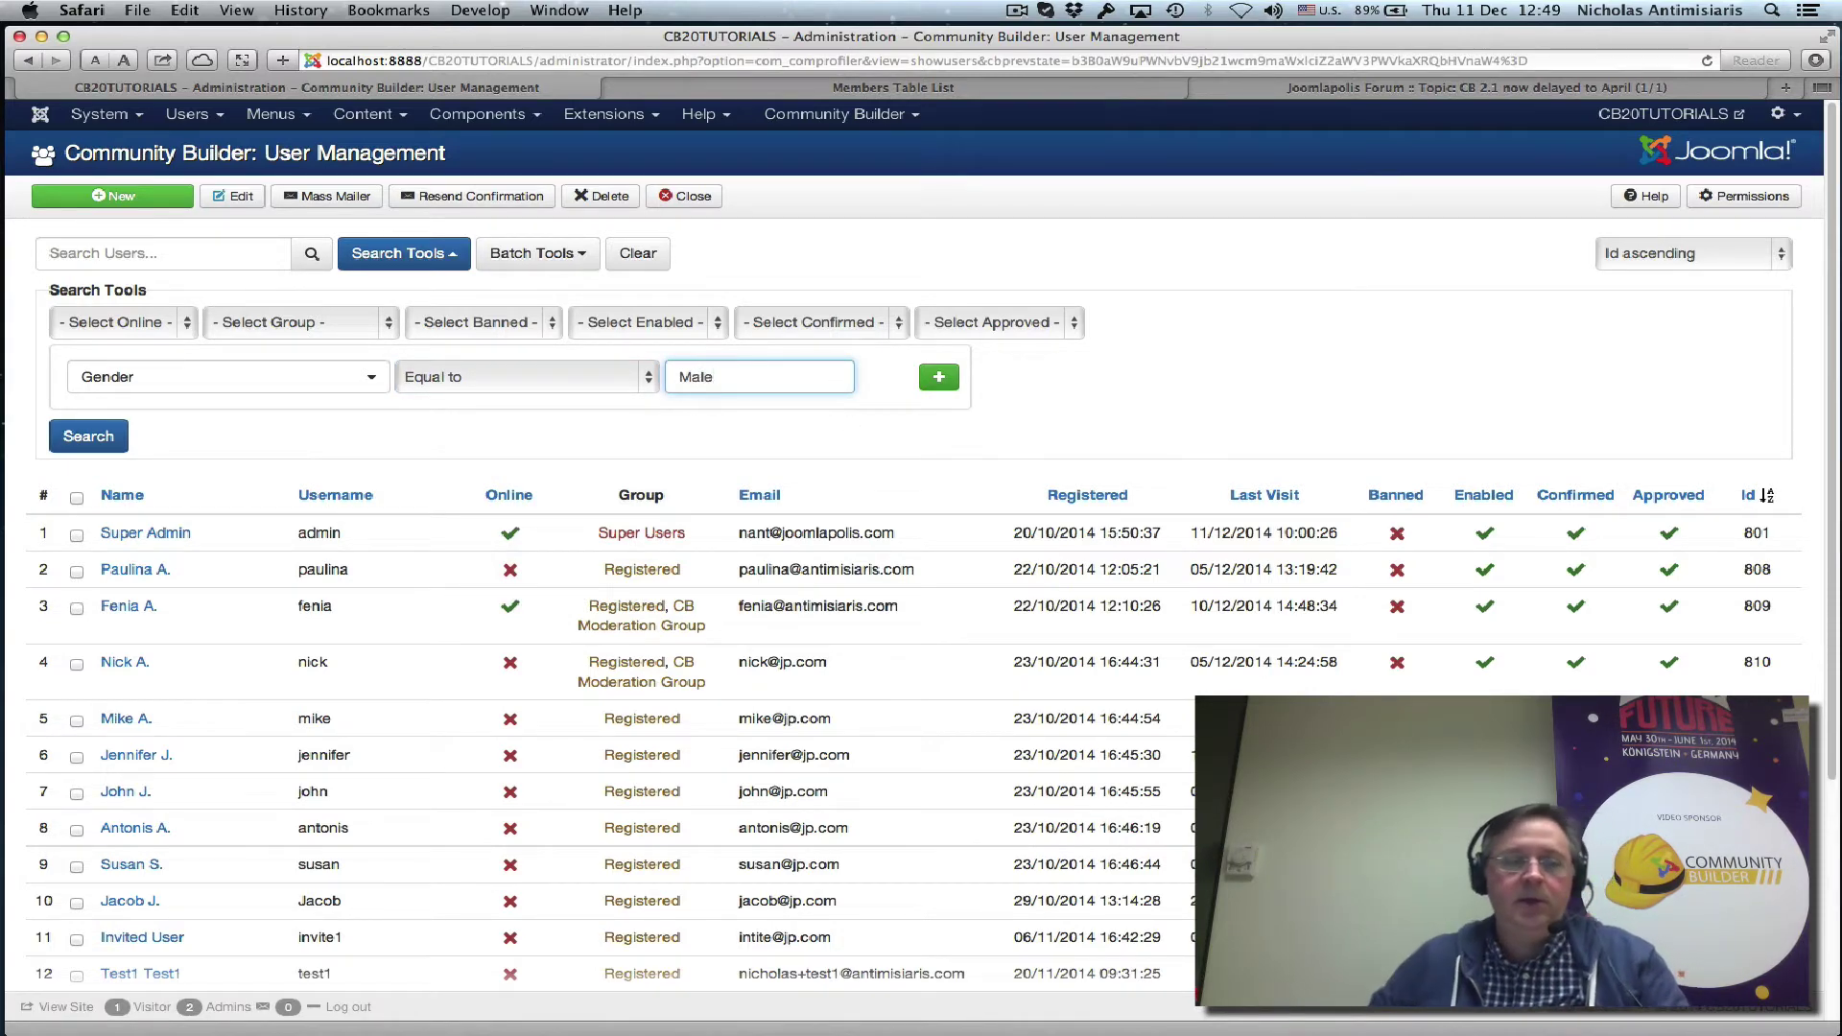
# Run the Gender search, select all 7 male users, and open the Mass Mailer for them.
pyautogui.click(95, 440)
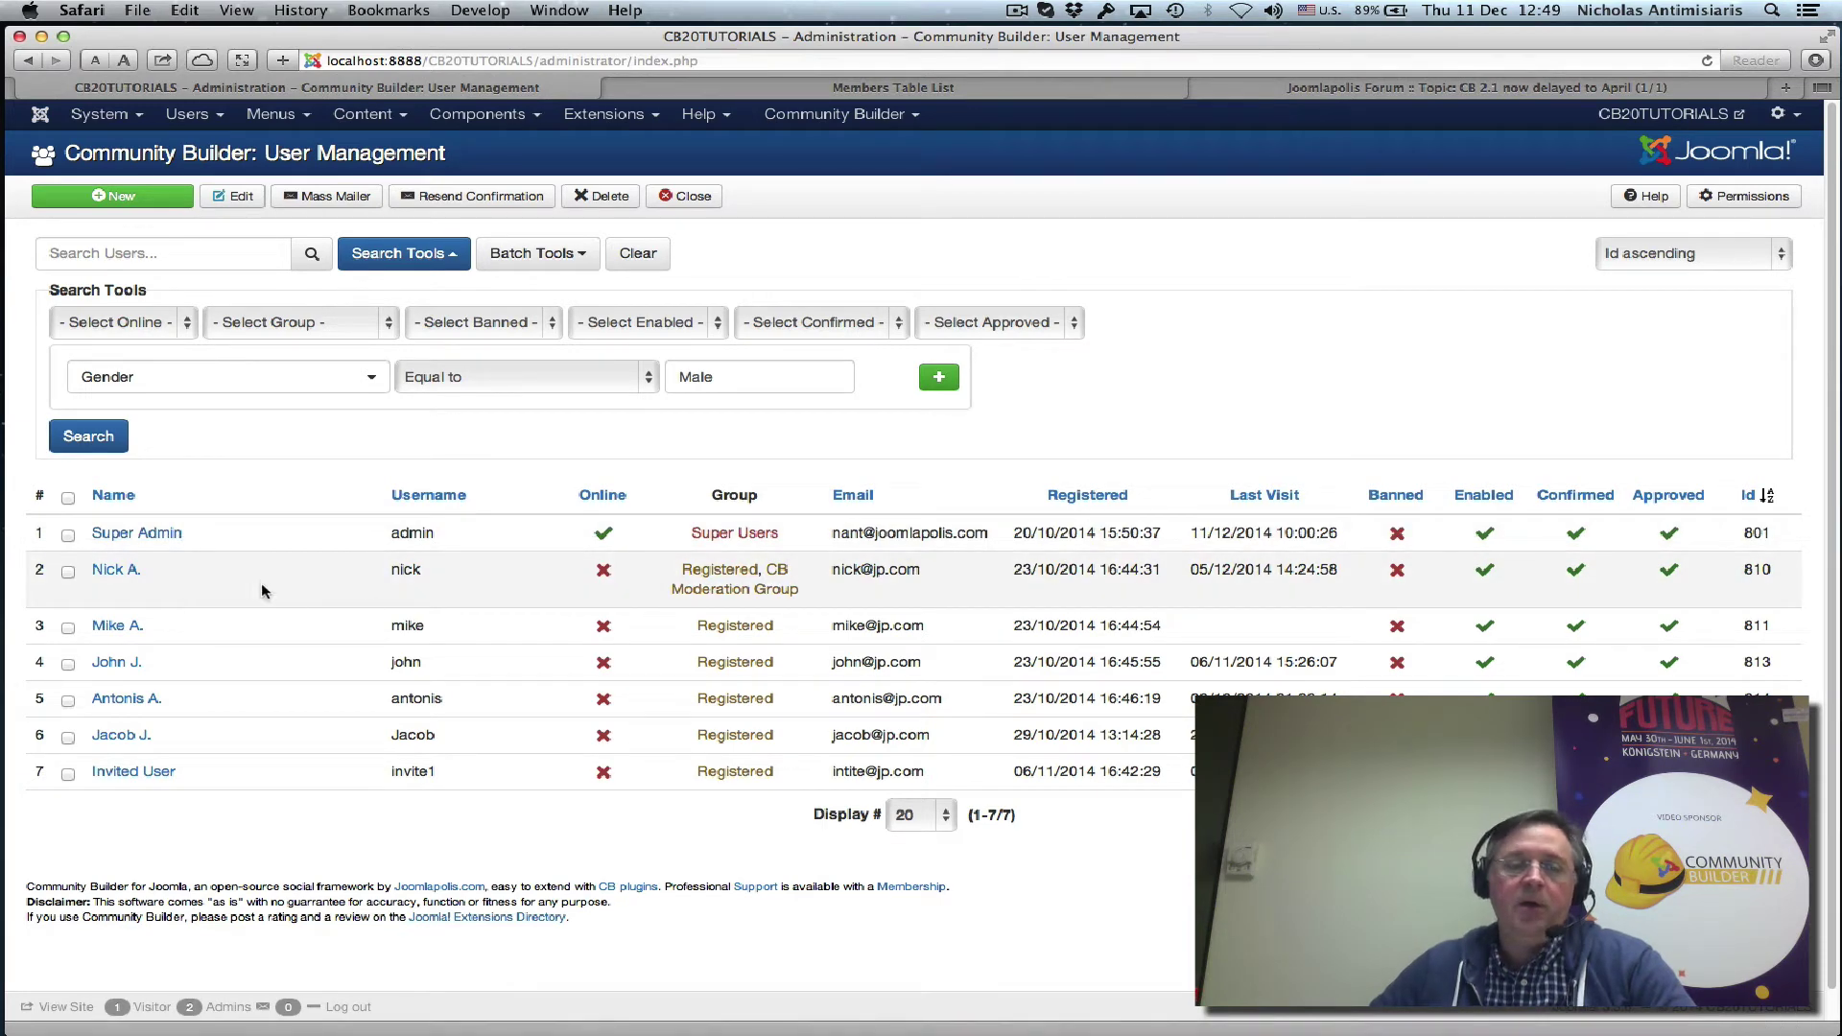
pyautogui.click(68, 498)
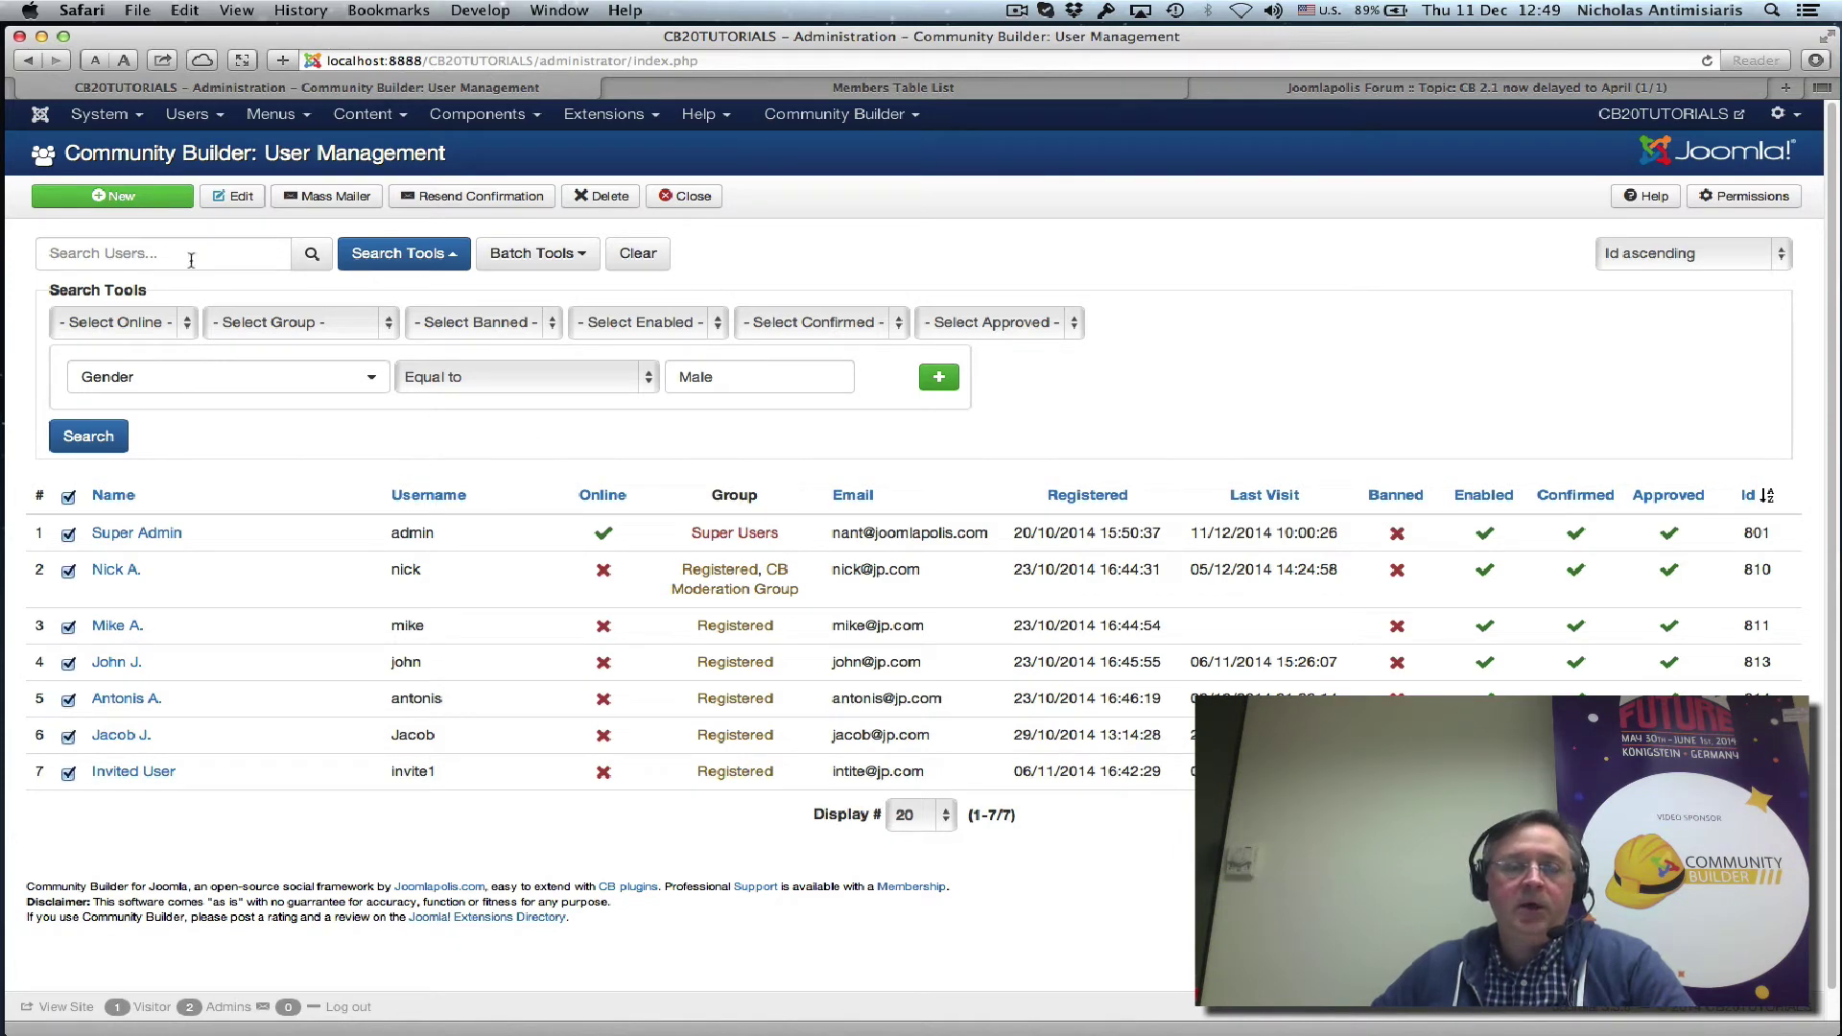
pyautogui.click(335, 198)
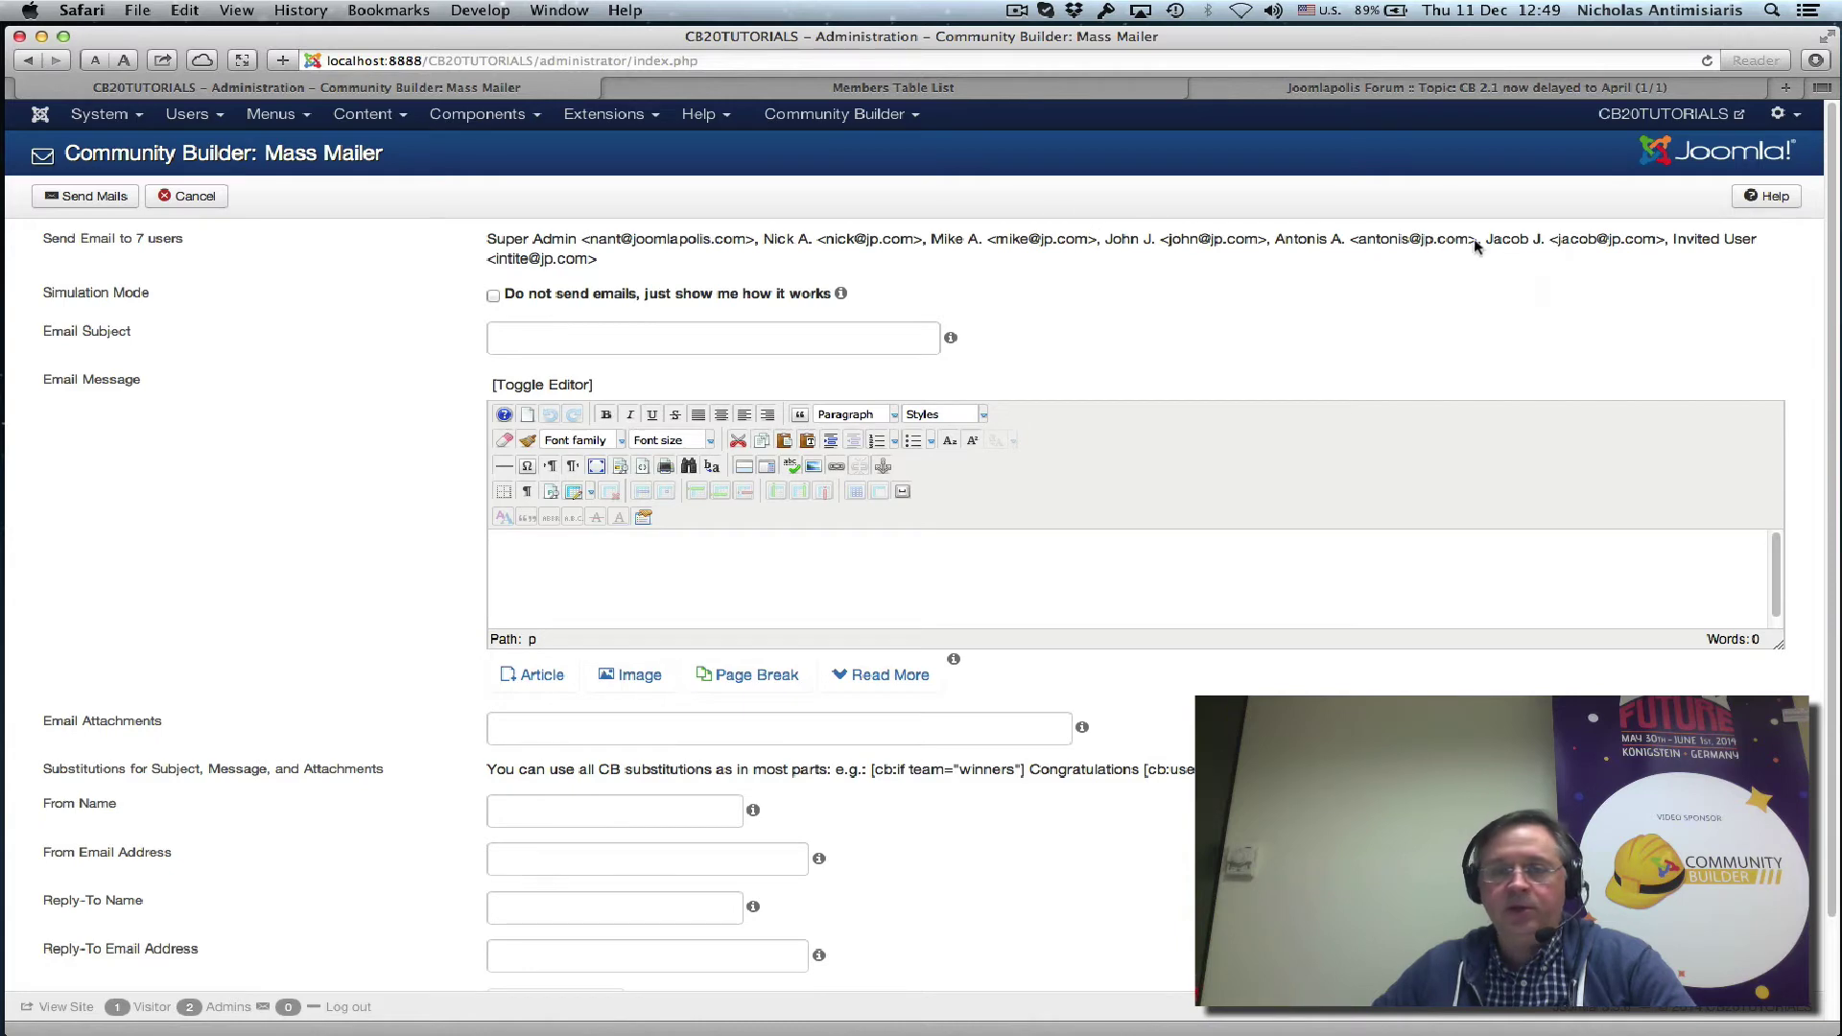
# Enter the email subject 'Just for the man you are - [firstname]', fixing typos.
pyautogui.click(588, 342)
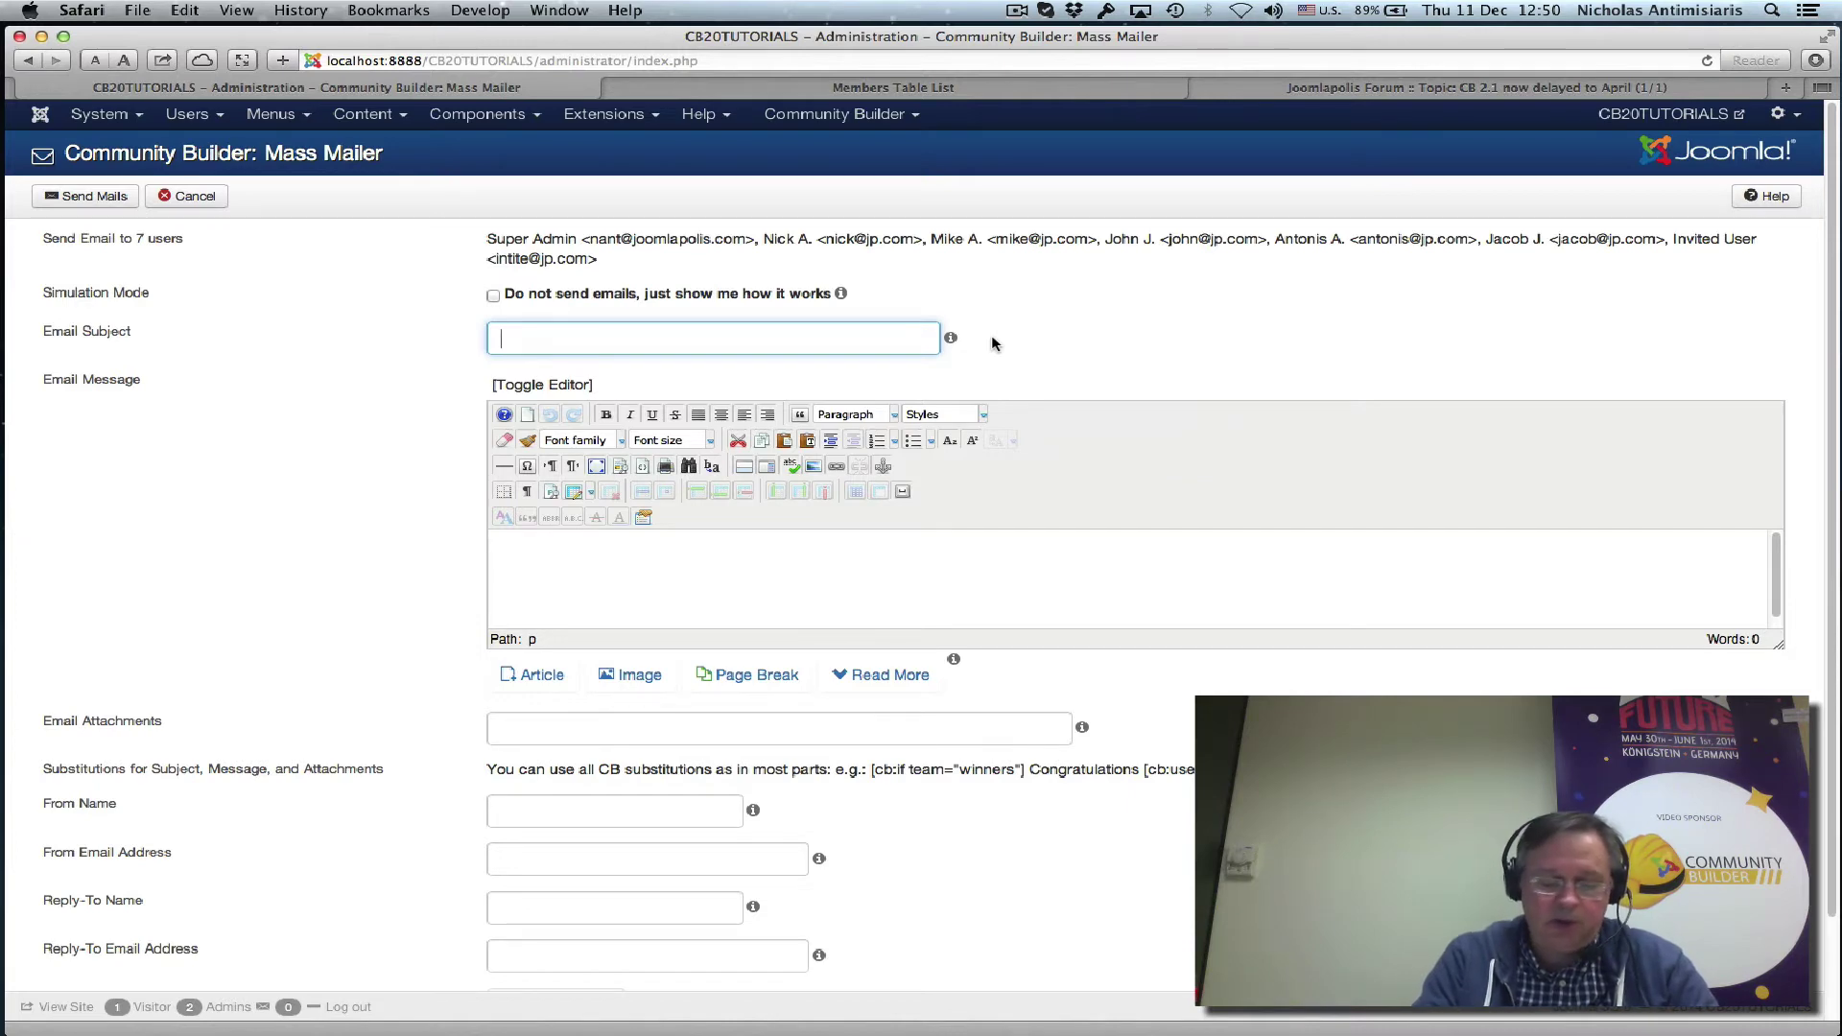
pyautogui.write('H')
pyautogui.press('BackSpace')
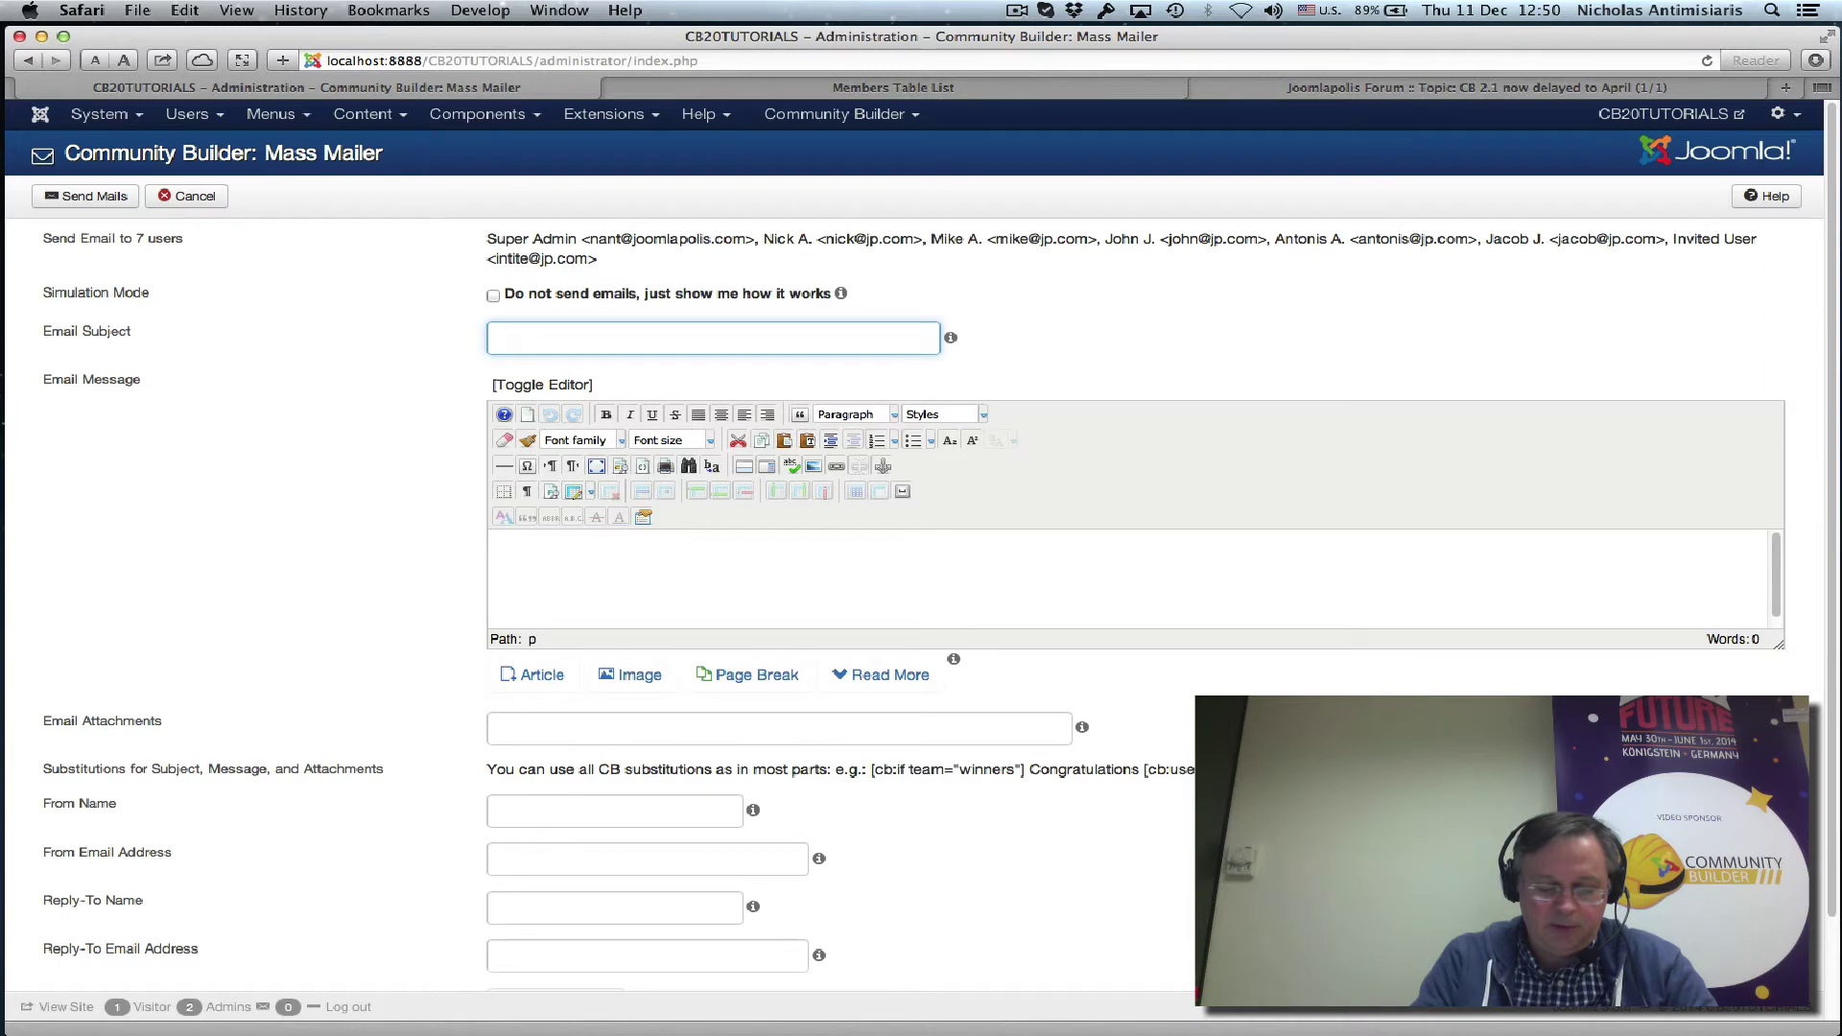
pyautogui.write('J')
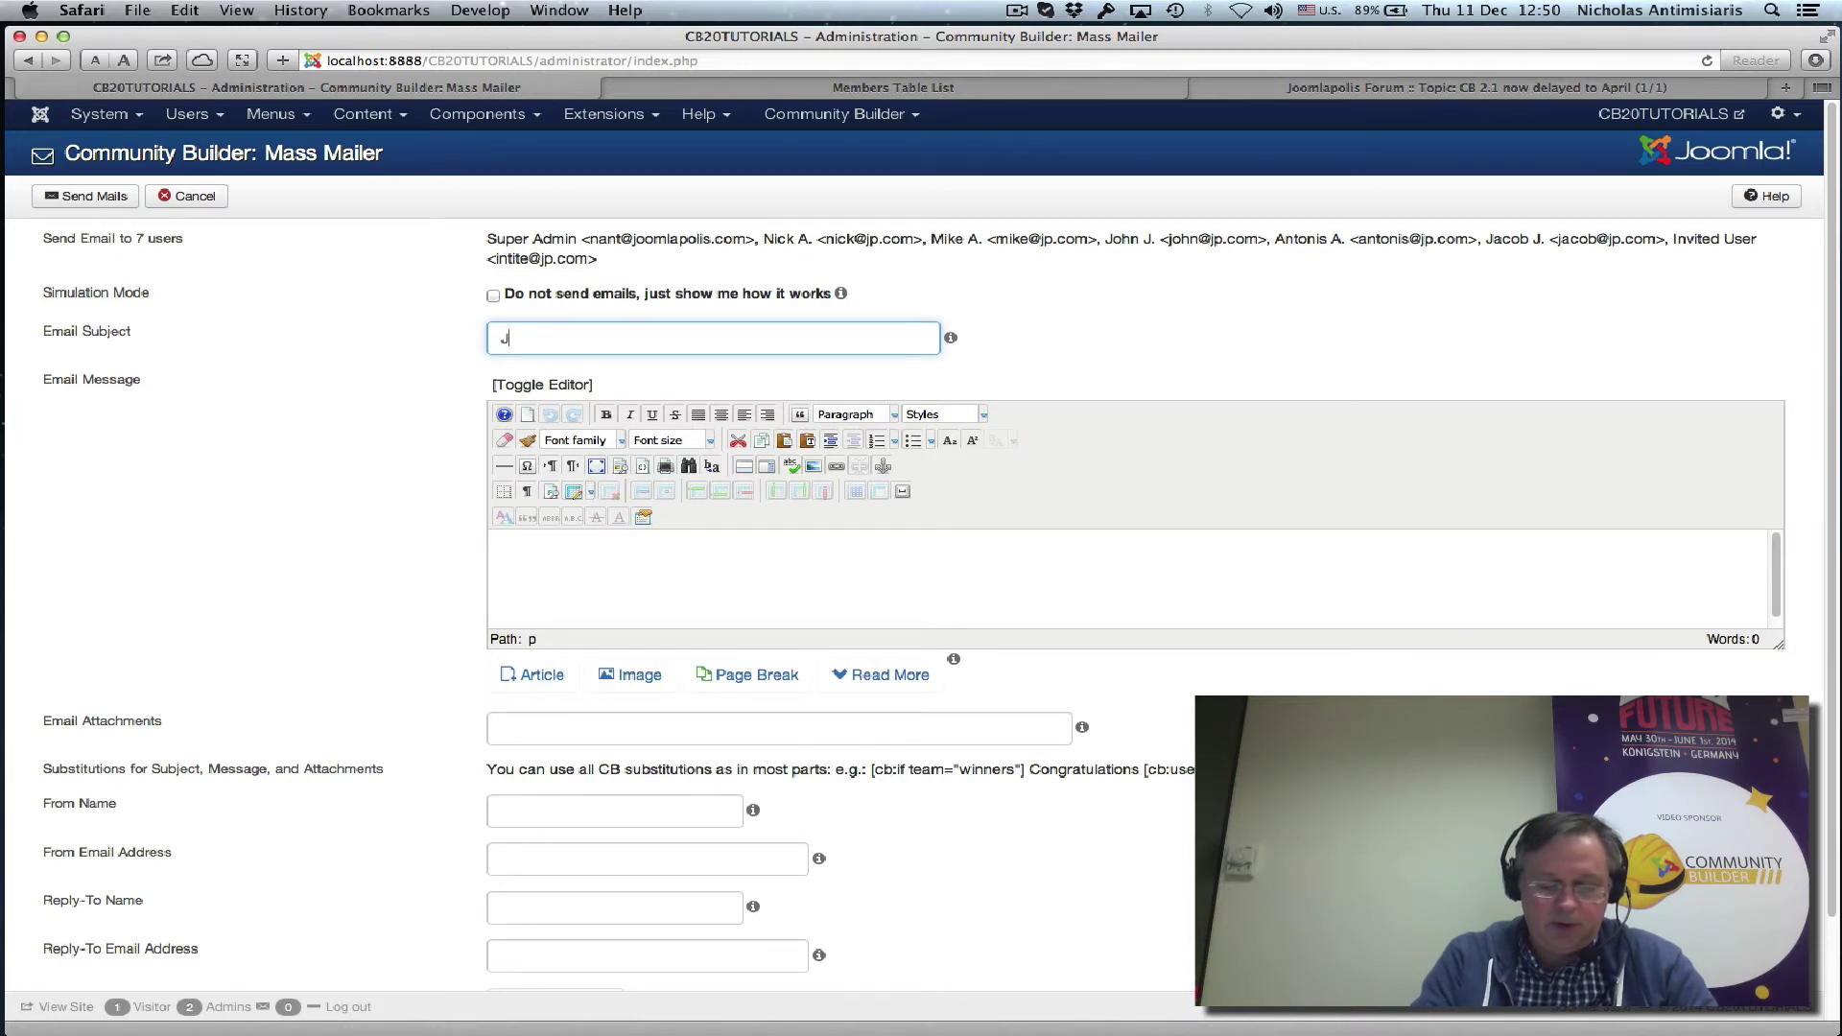
pyautogui.write('ust')
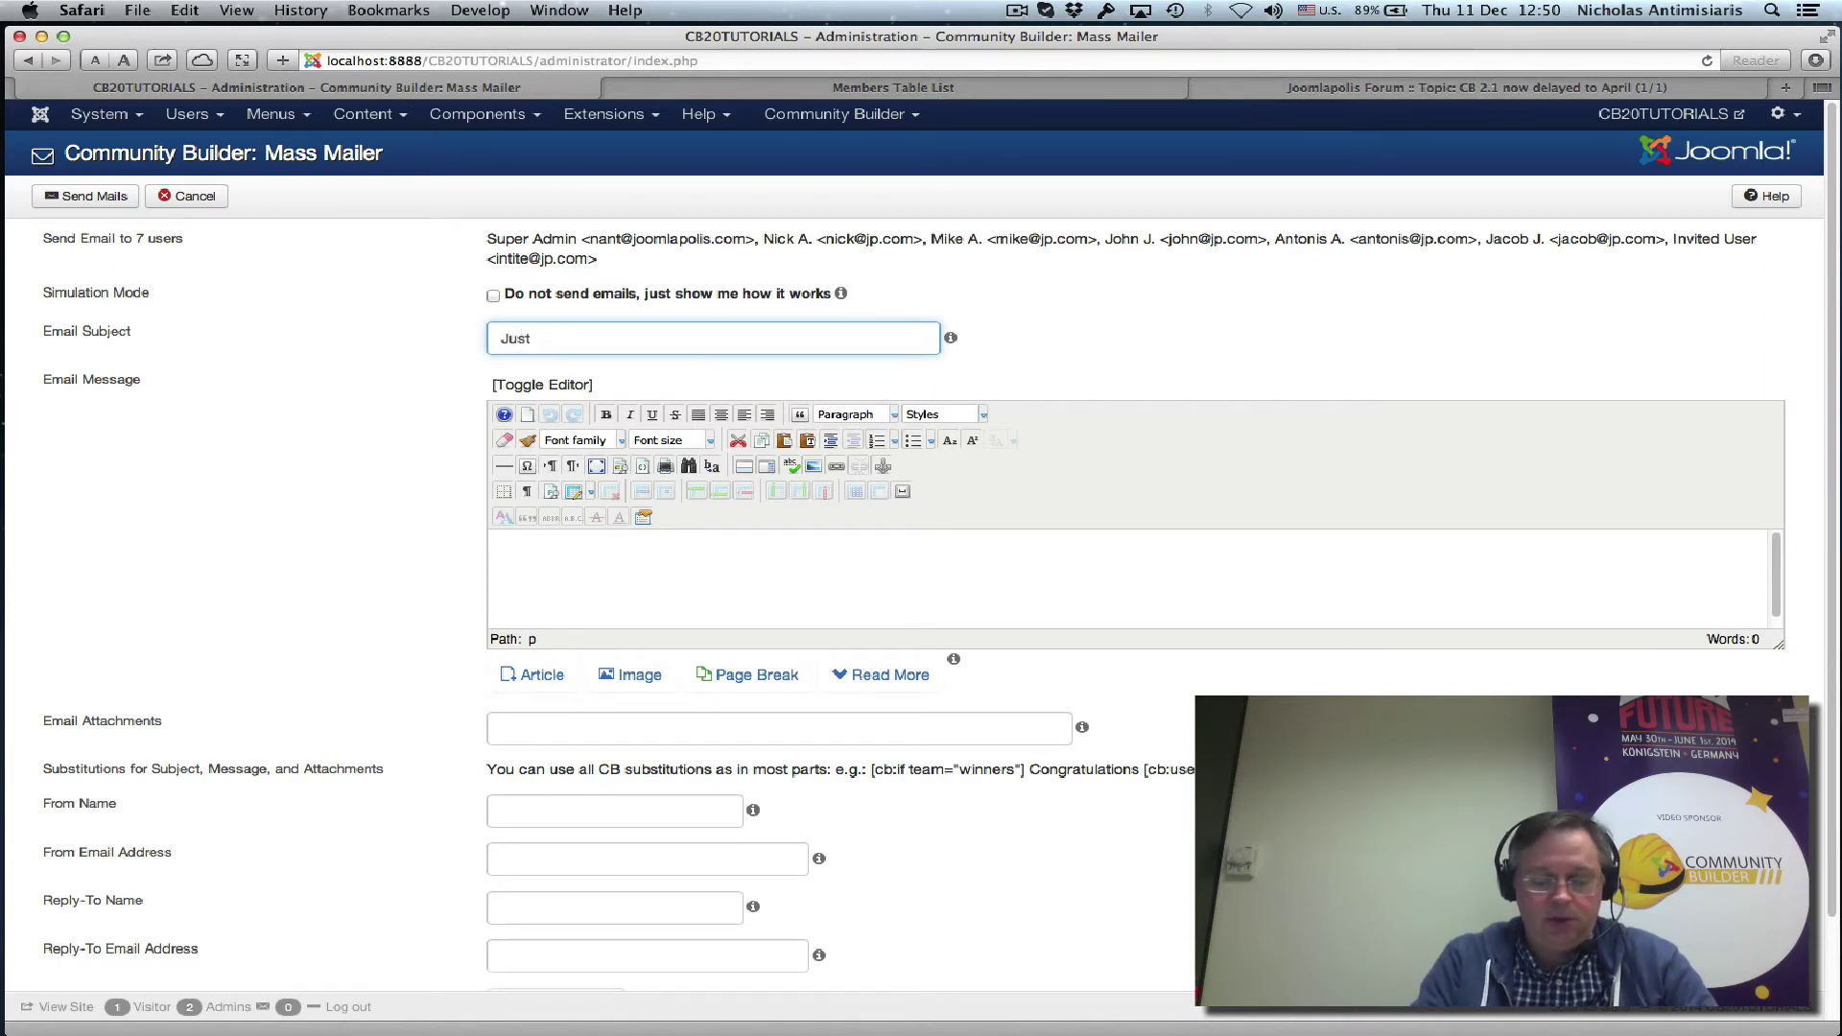
pyautogui.write(' for')
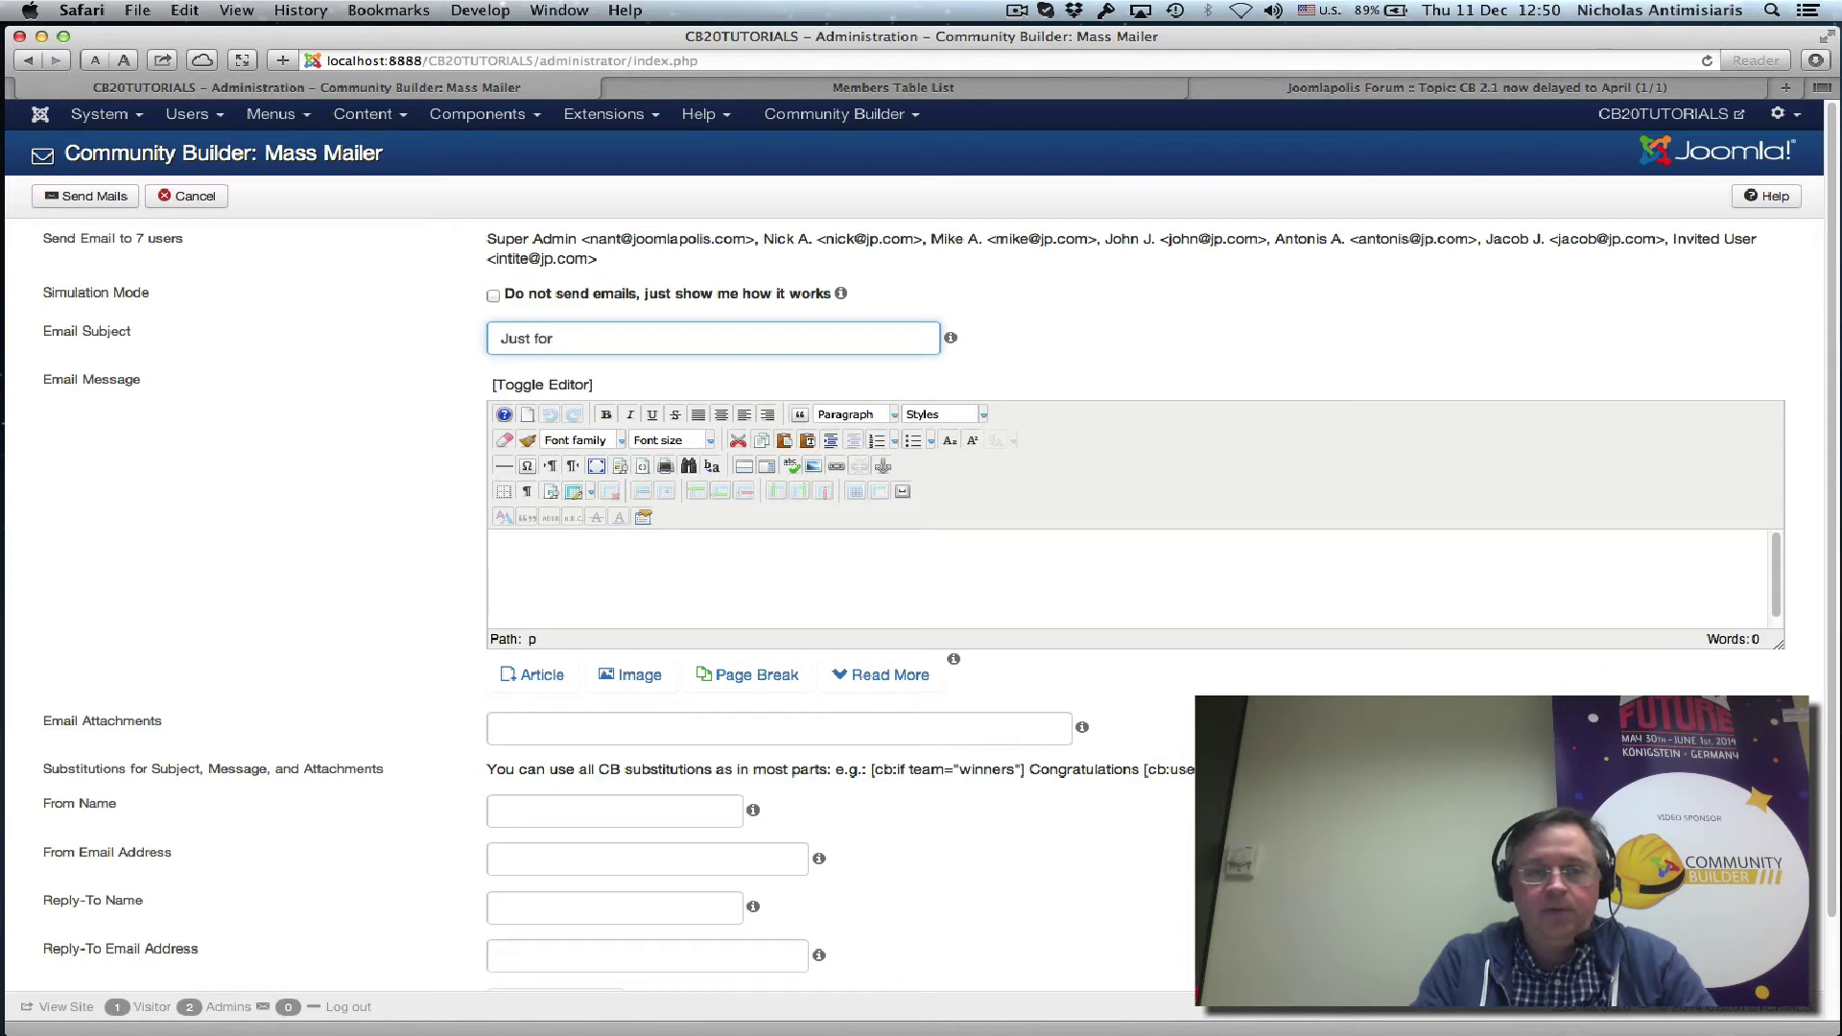
pyautogui.write(' the man yo')
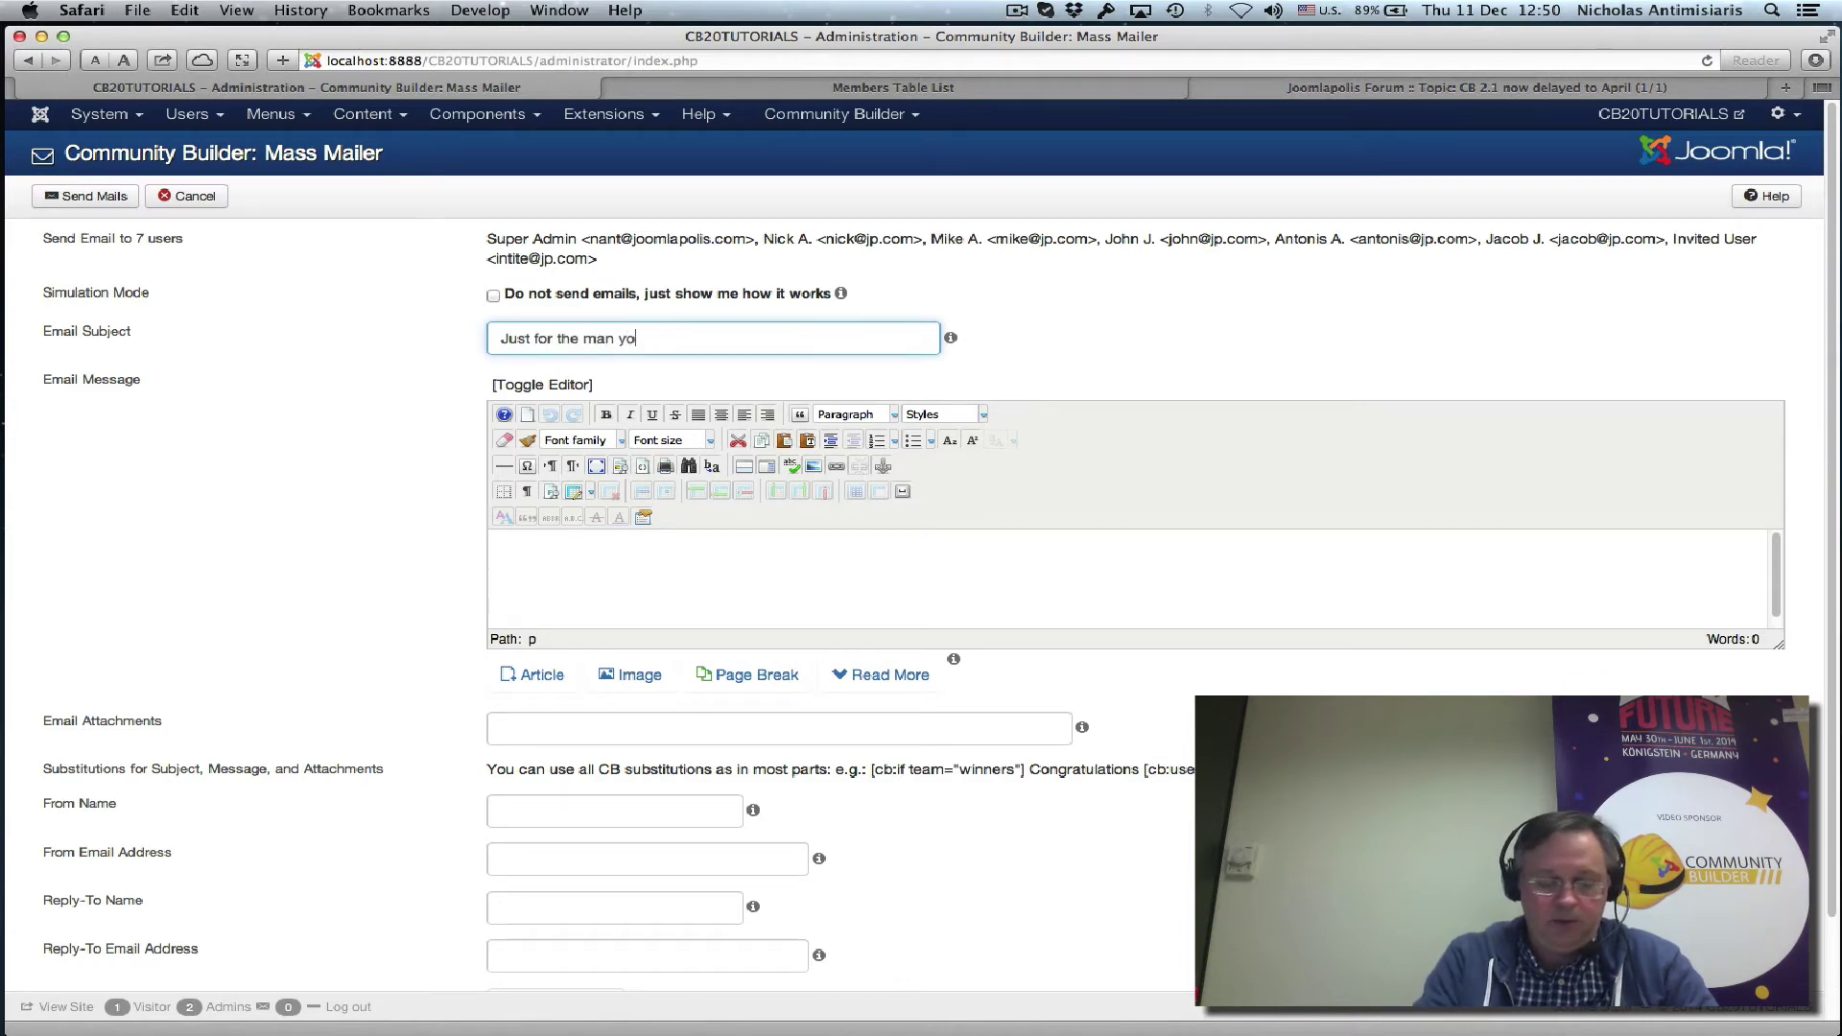
pyautogui.write('u are - ')
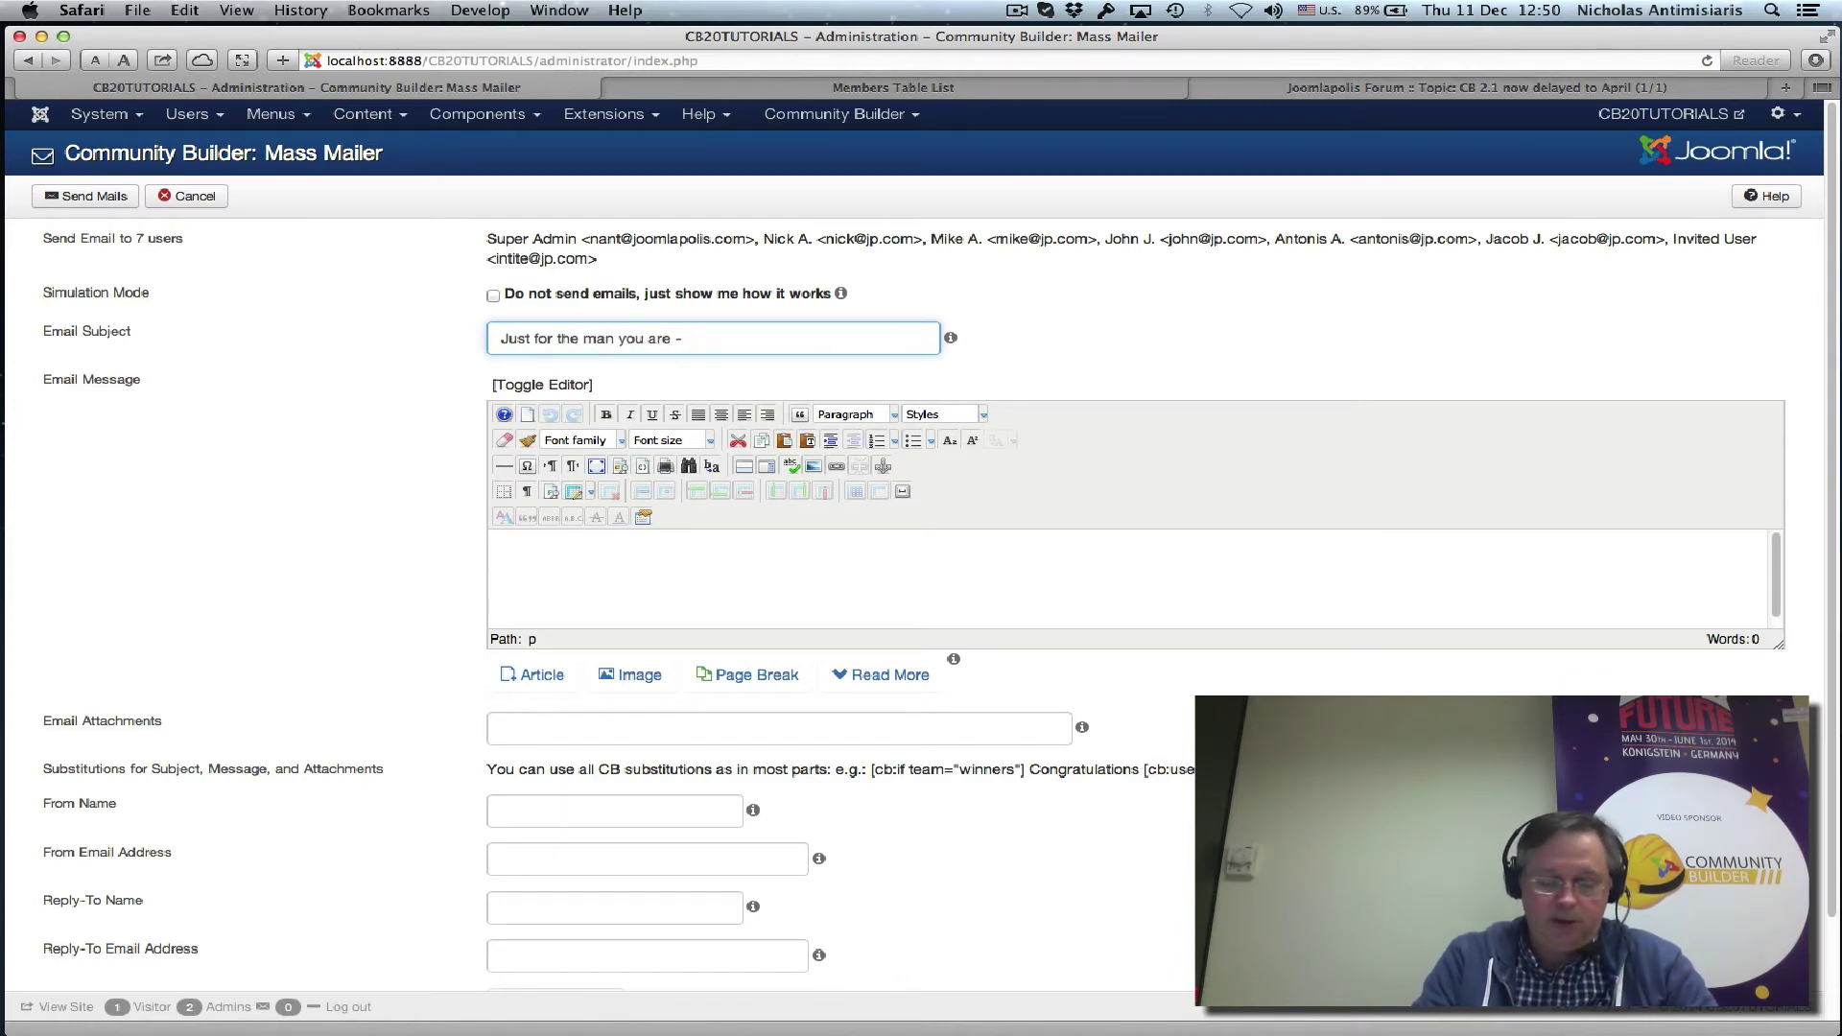
pyautogui.write('[fir')
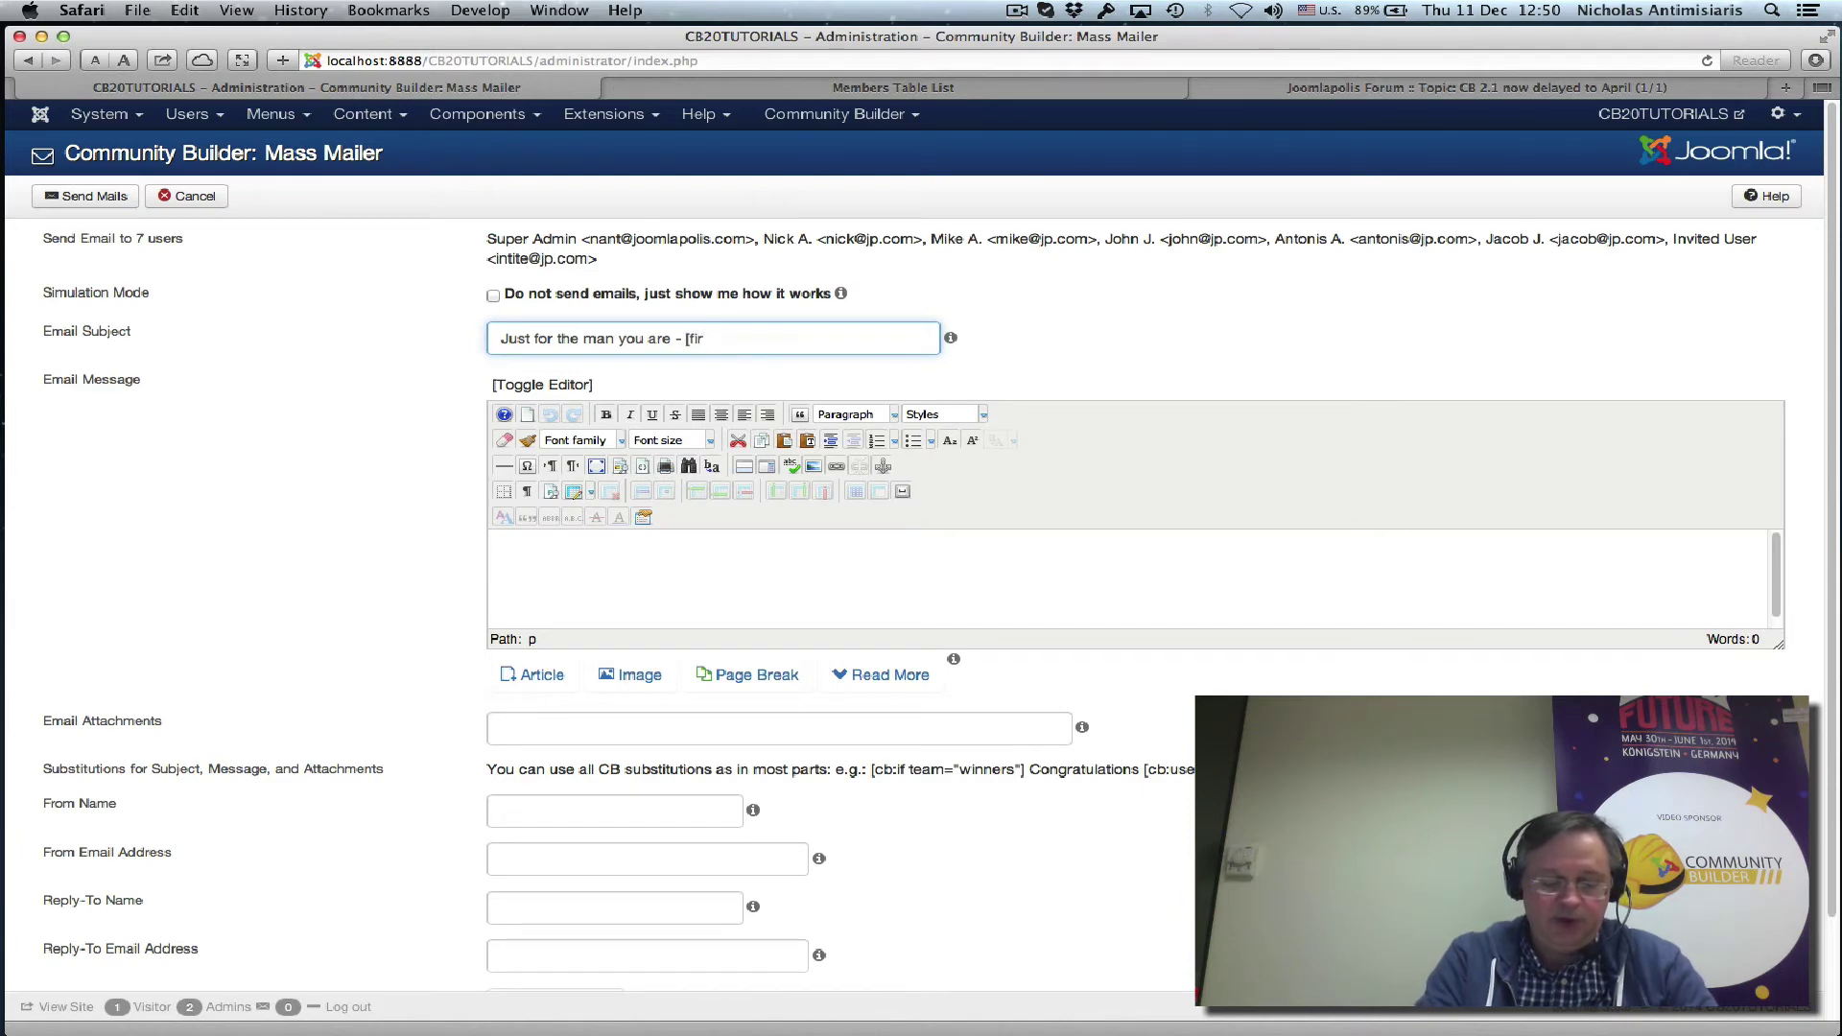
pyautogui.write('stan')
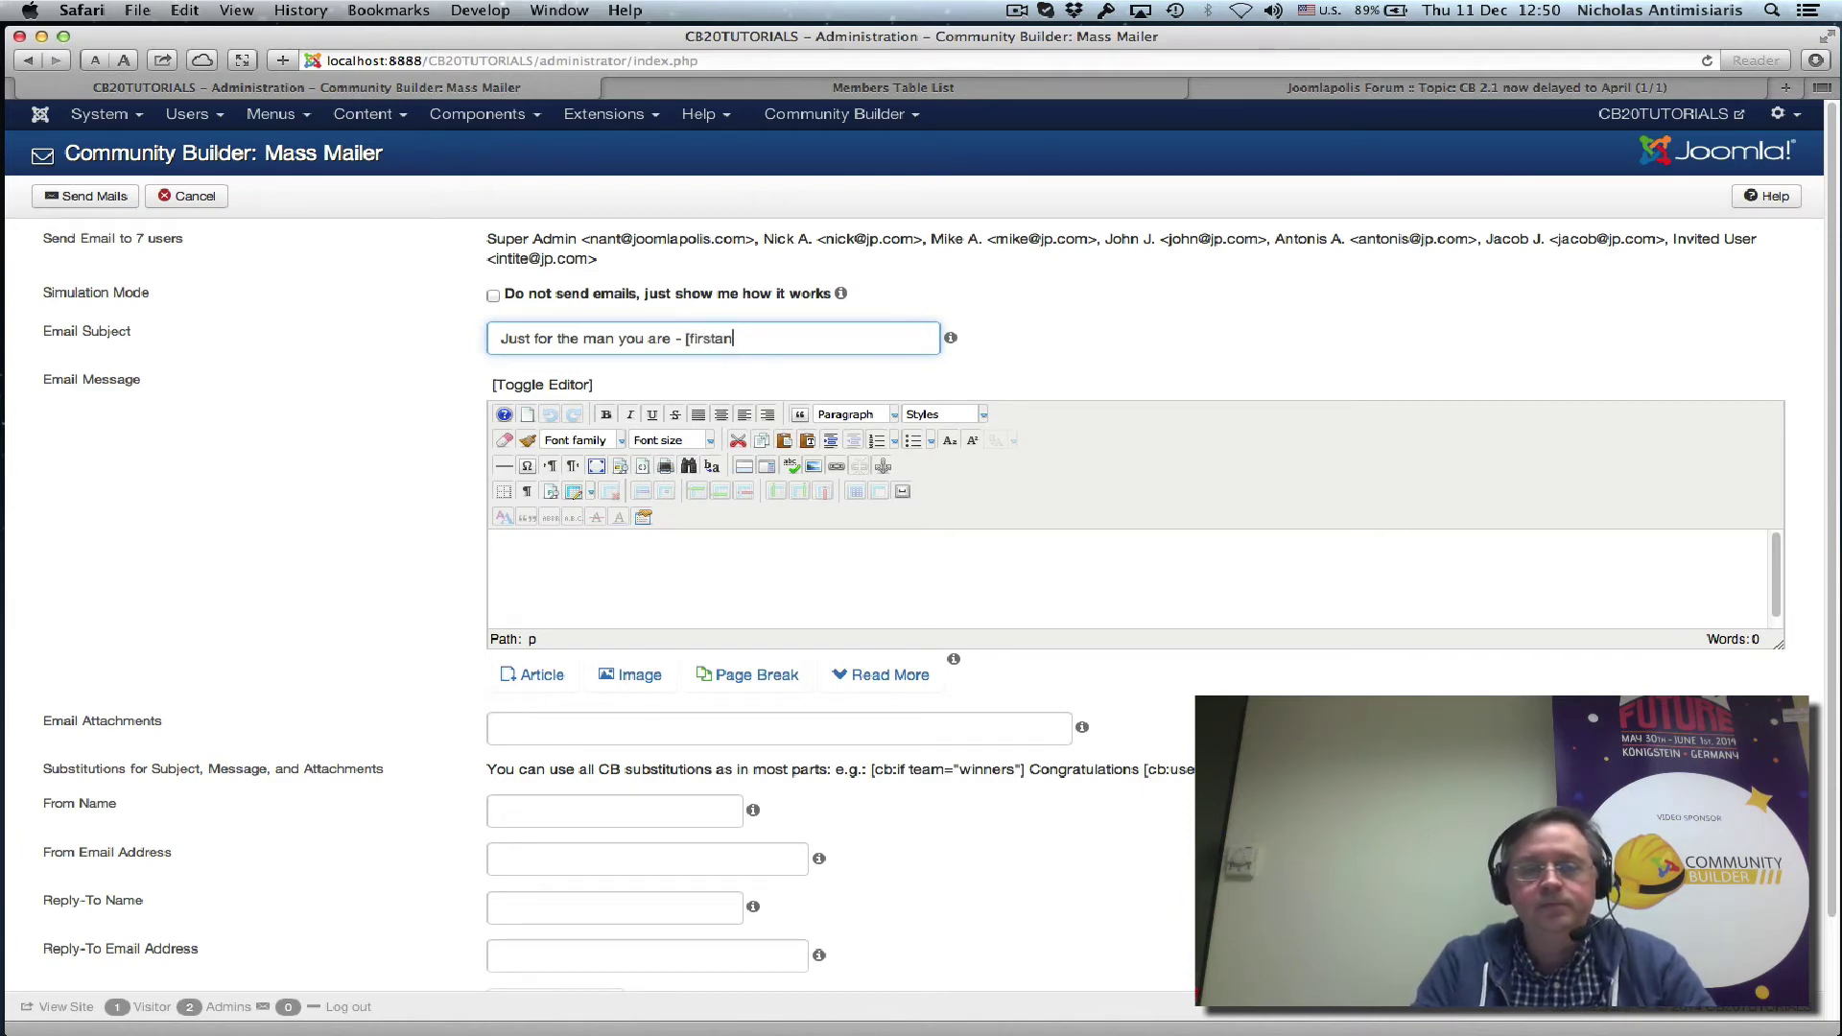
pyautogui.press('BackSpace')
pyautogui.press('BackSpace')
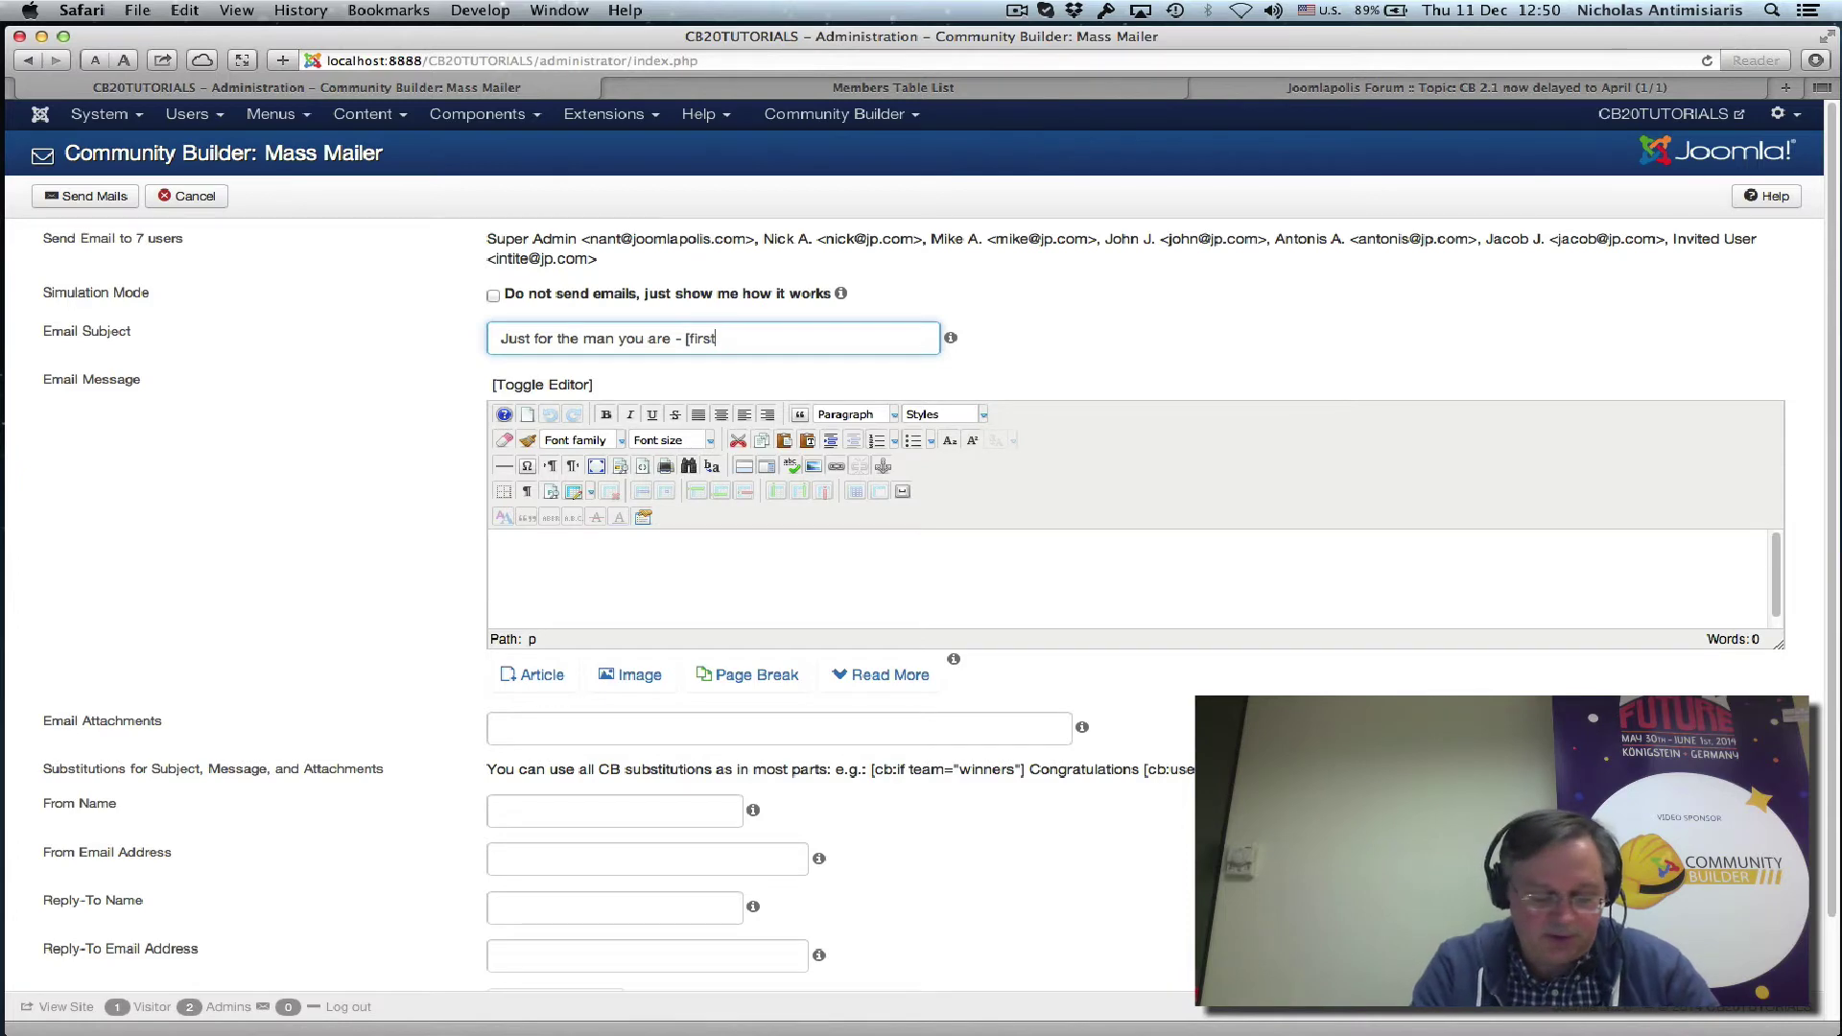
pyautogui.write('name]')
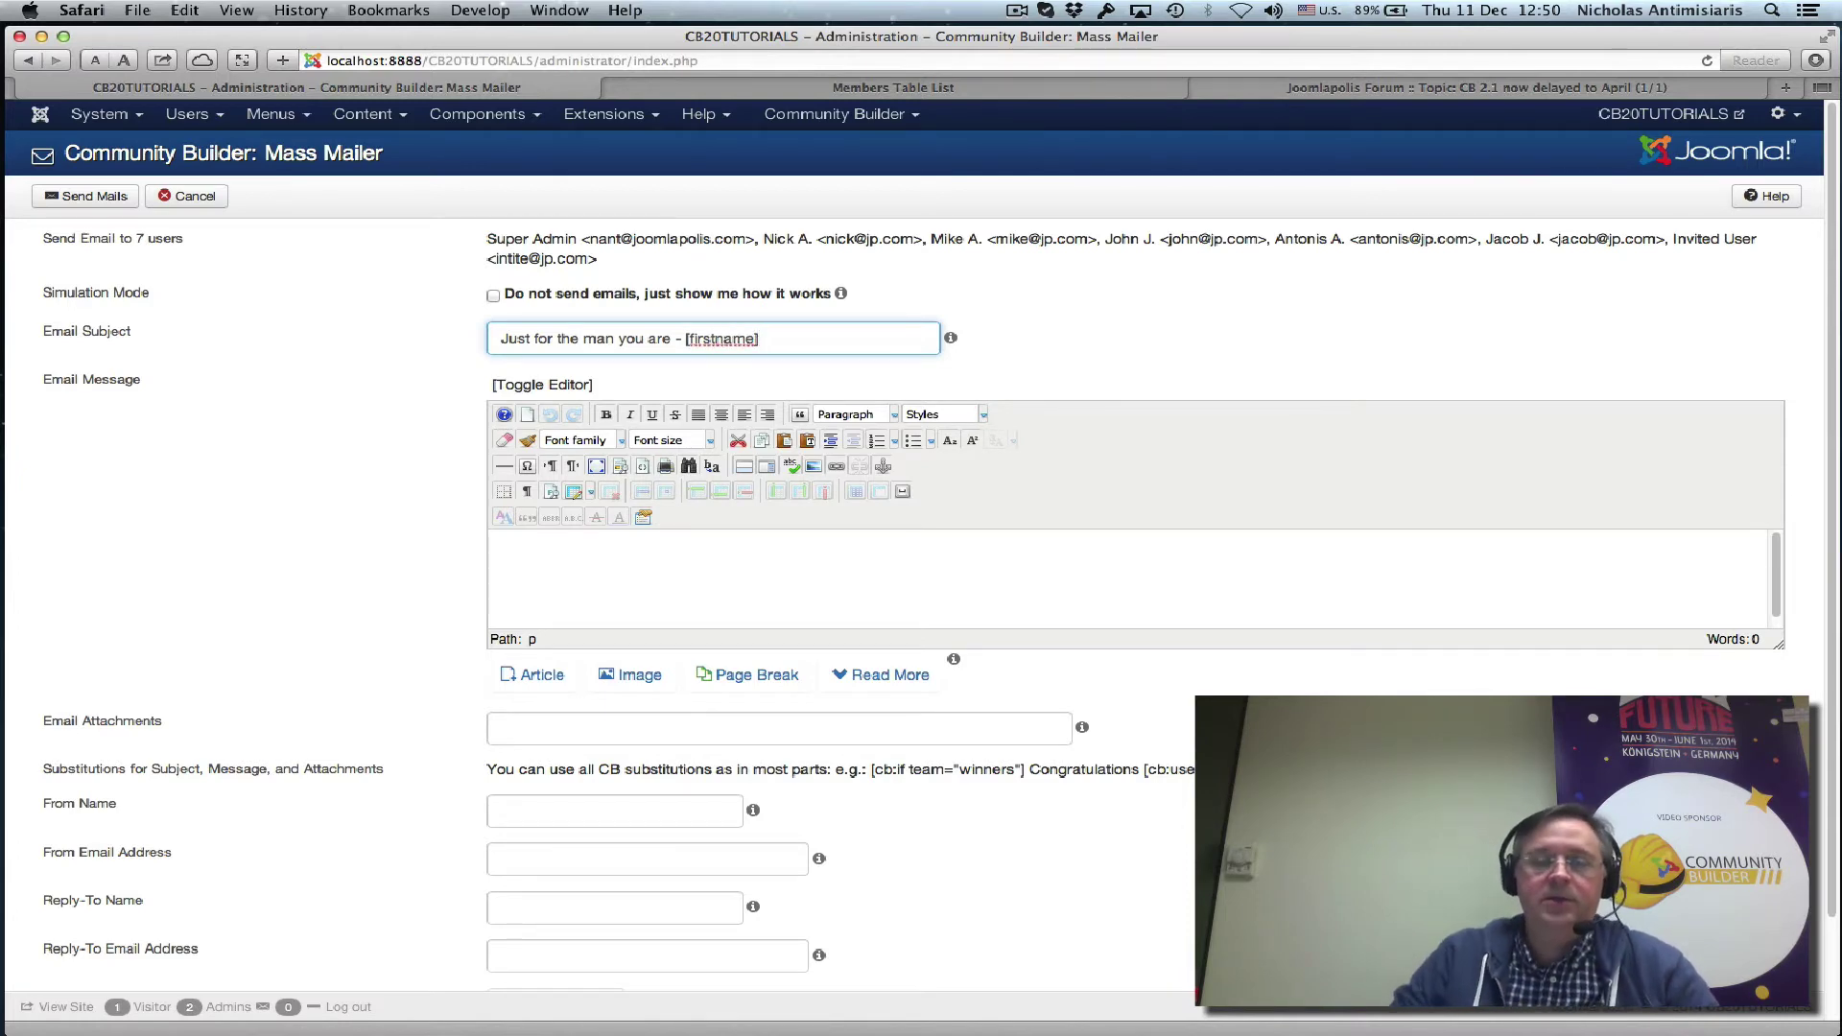
# Write the greeting 'Hi [firstname],' and a paragraph promoting the new For Men Only section.
pyautogui.click(1125, 621)
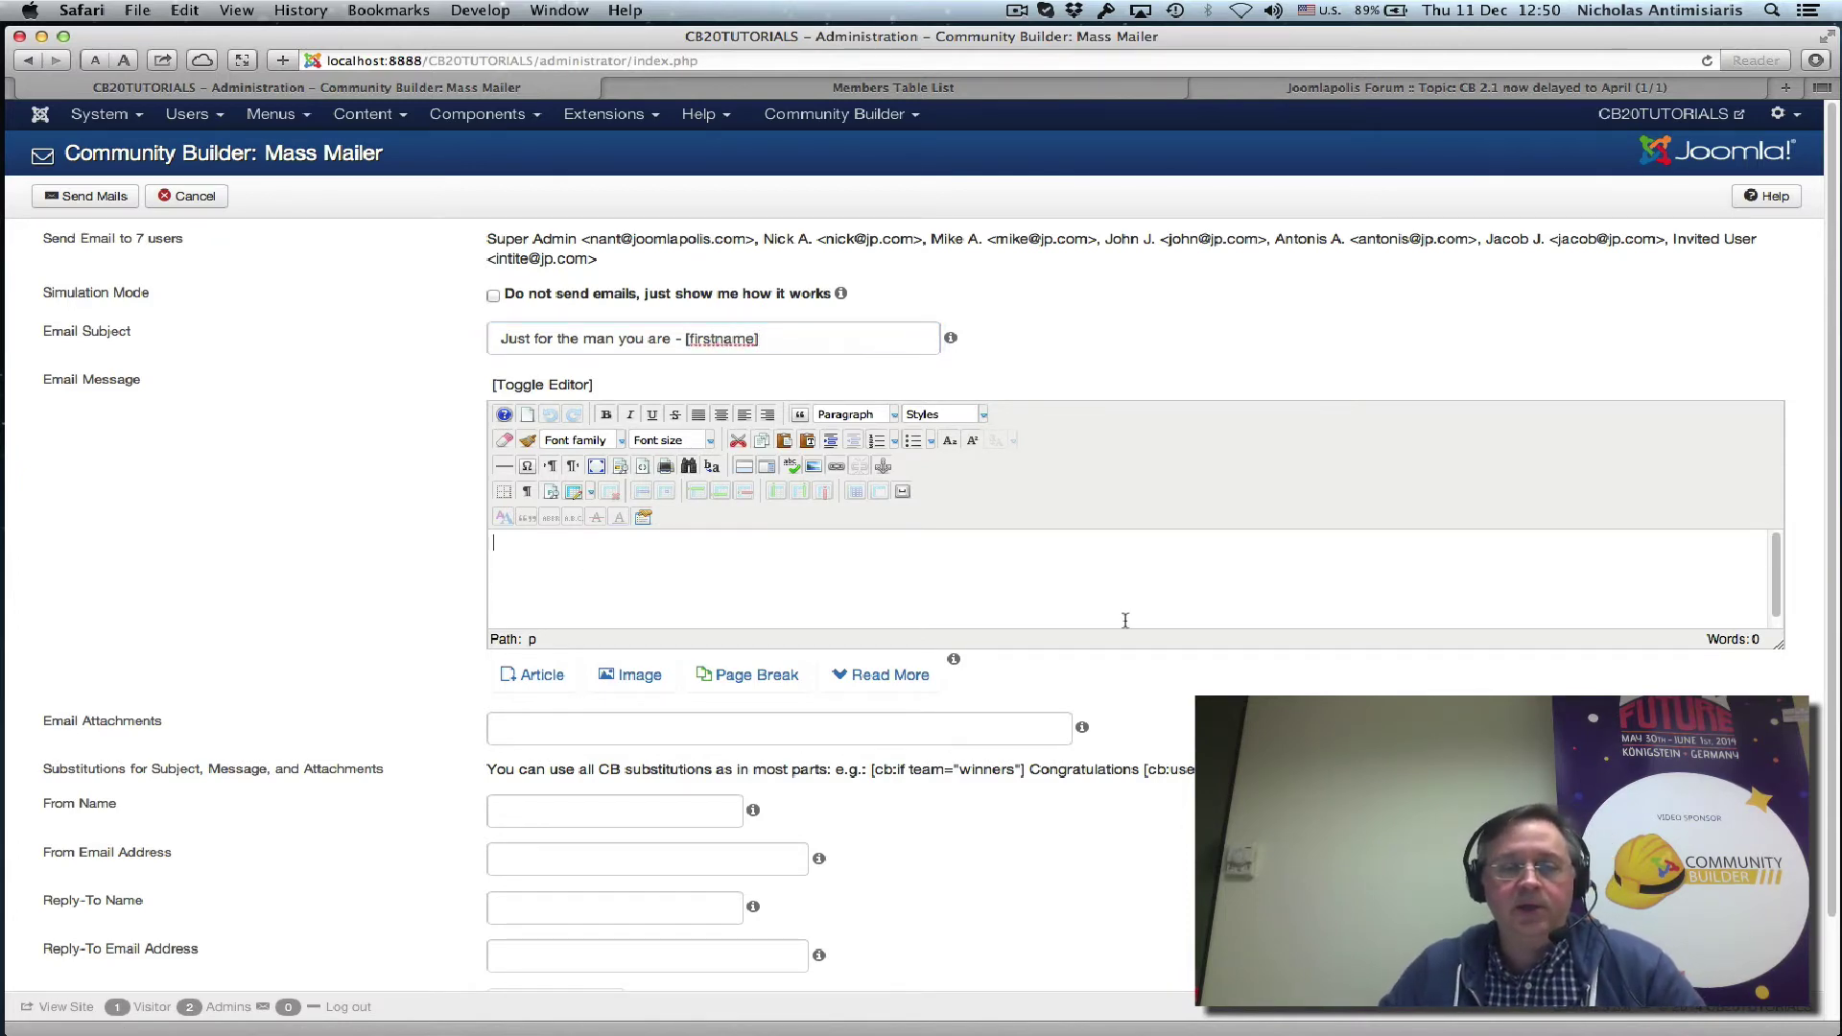
pyautogui.moveTo(1777, 643); pyautogui.dragTo(1775, 834)
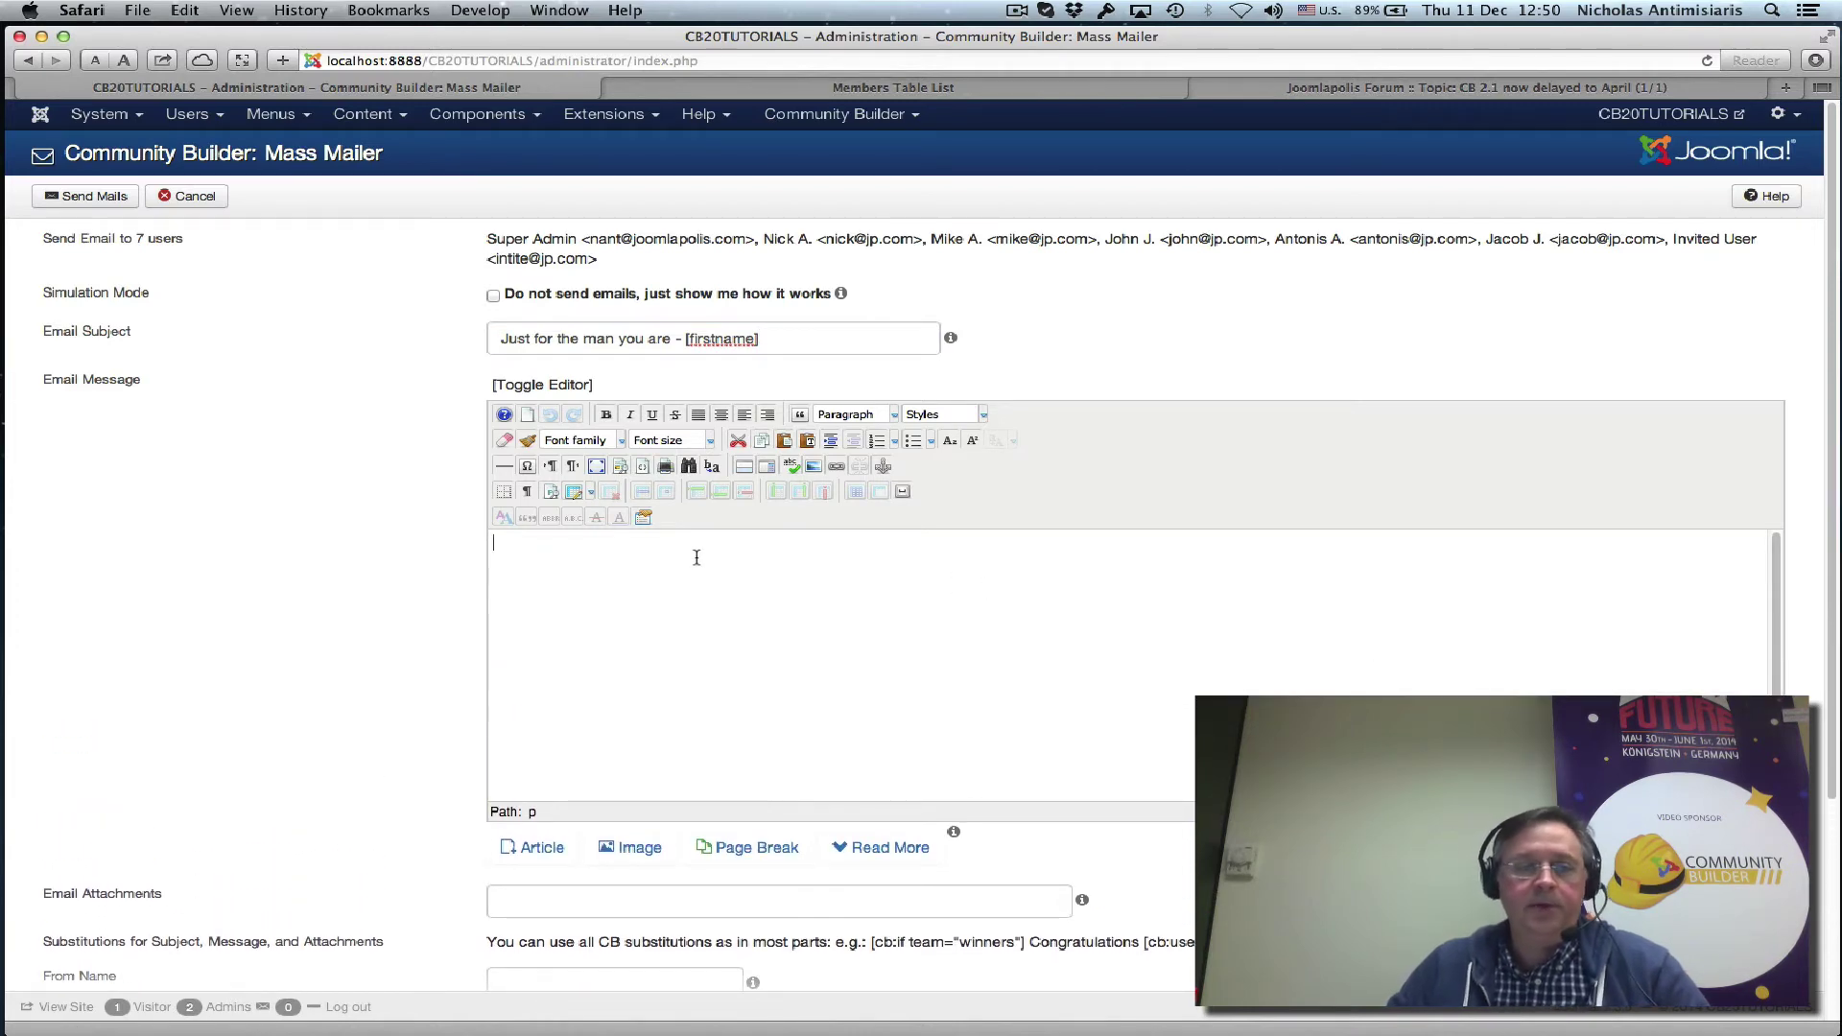
pyautogui.write('Hi')
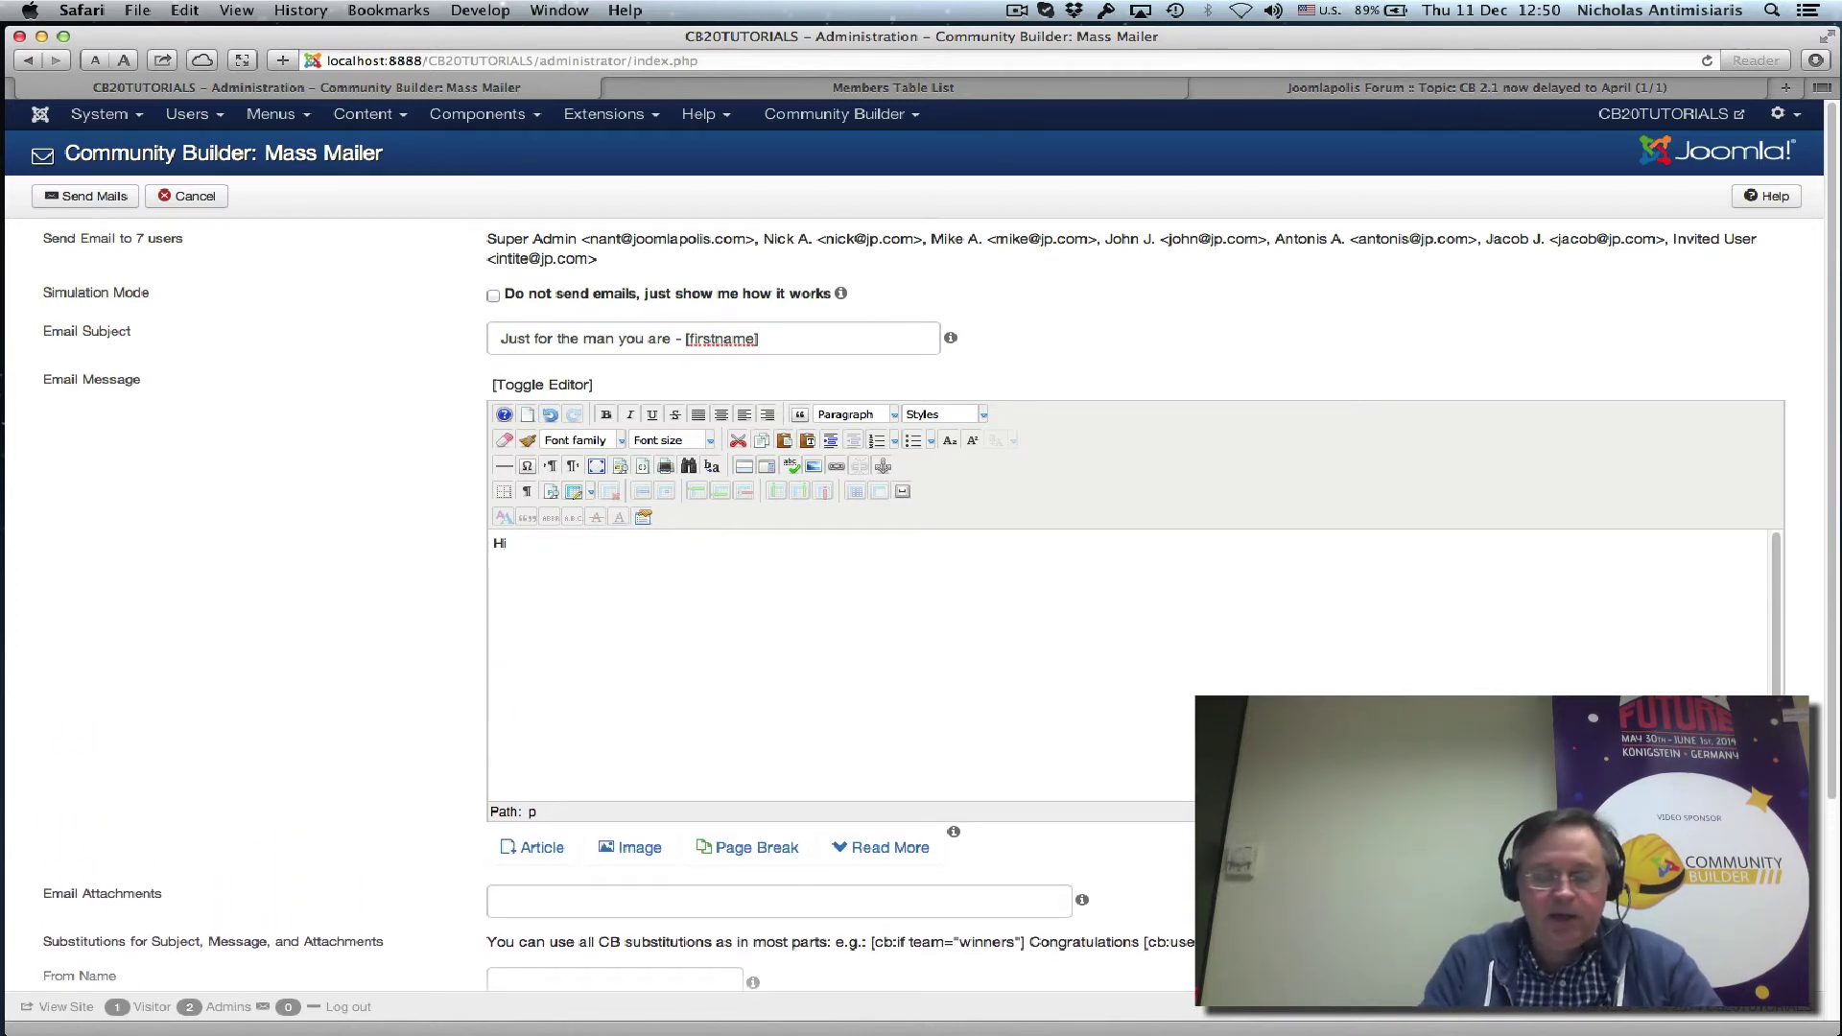
pyautogui.write(' [firt')
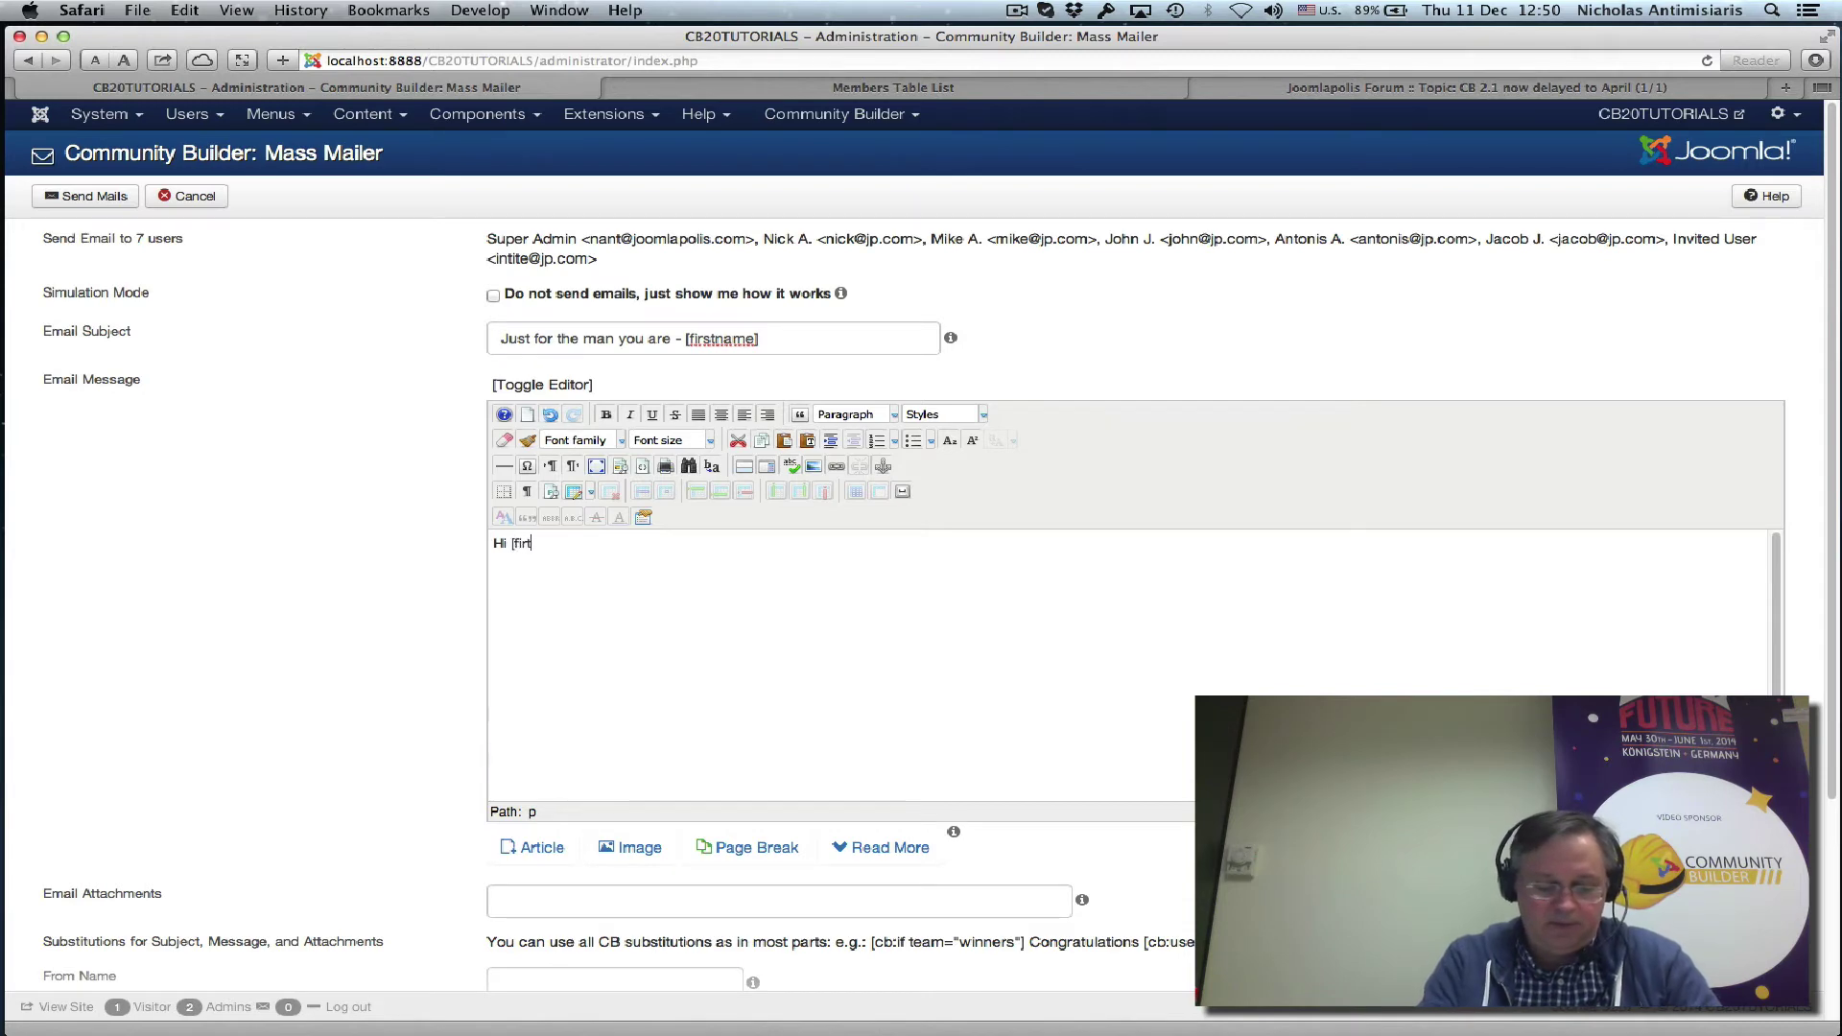
pyautogui.press('BackSpace')
pyautogui.write('s')
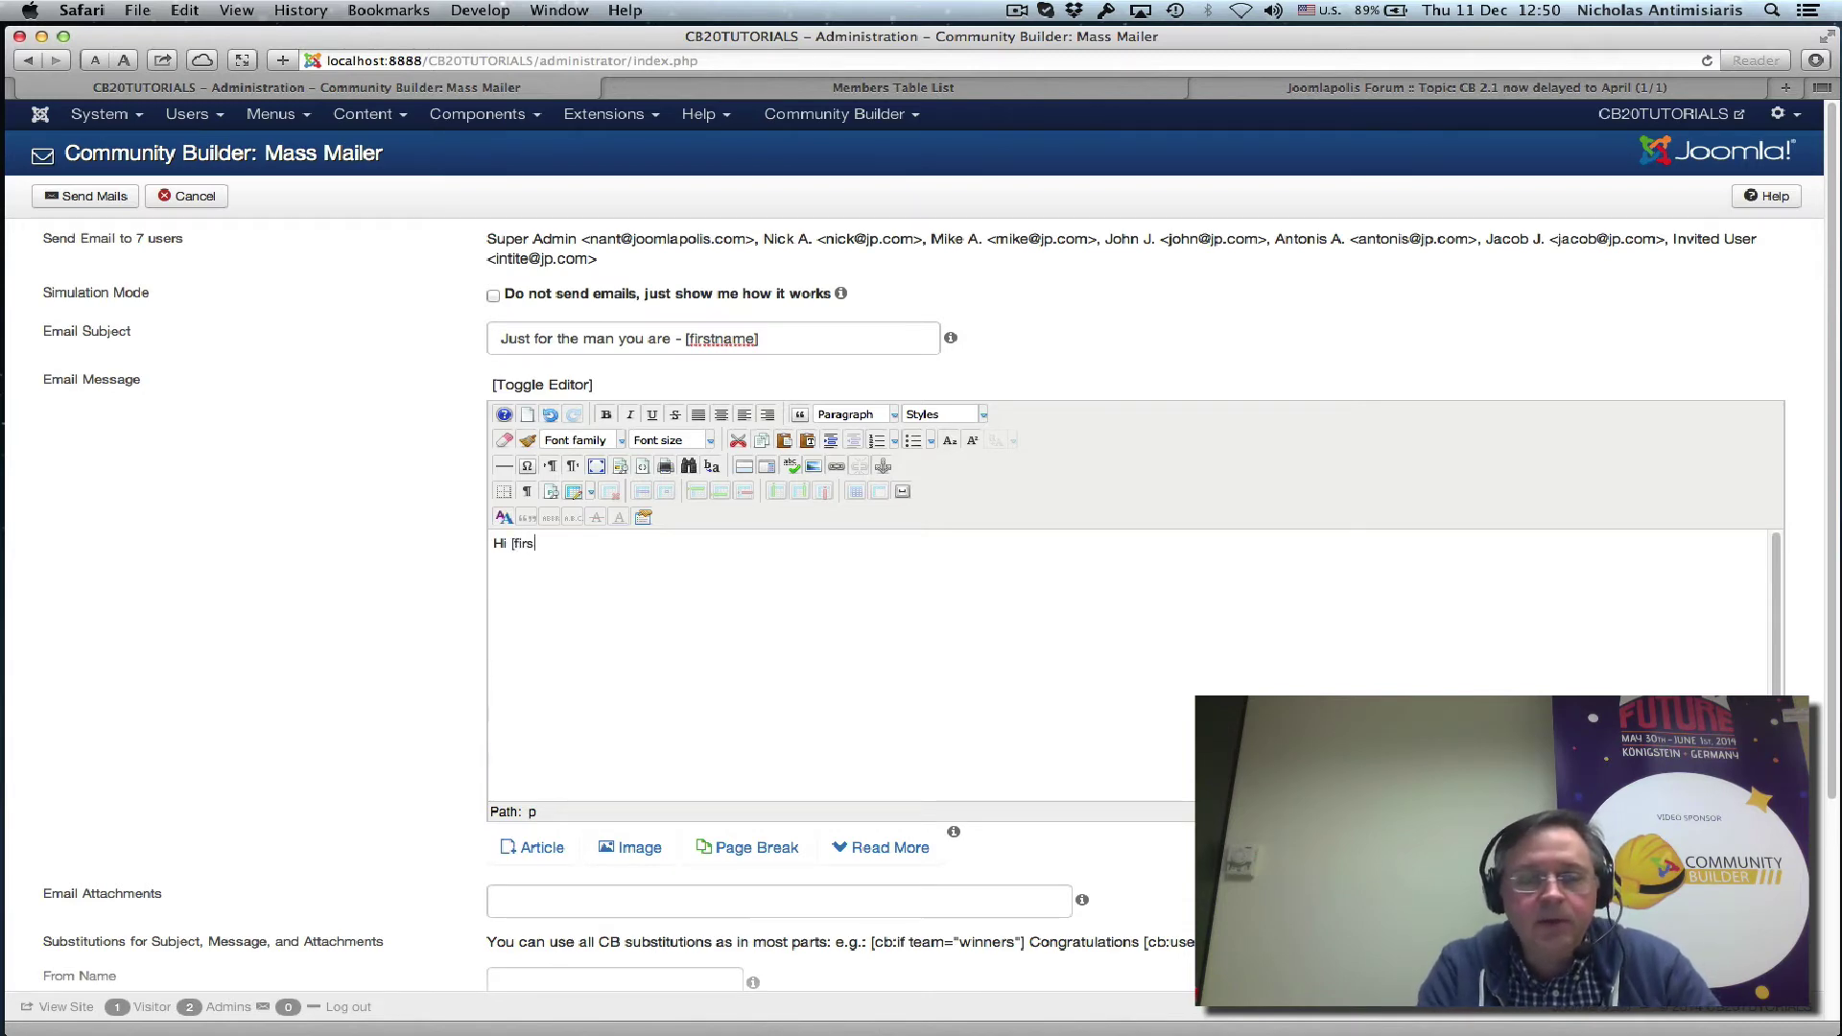
pyautogui.write('tname')
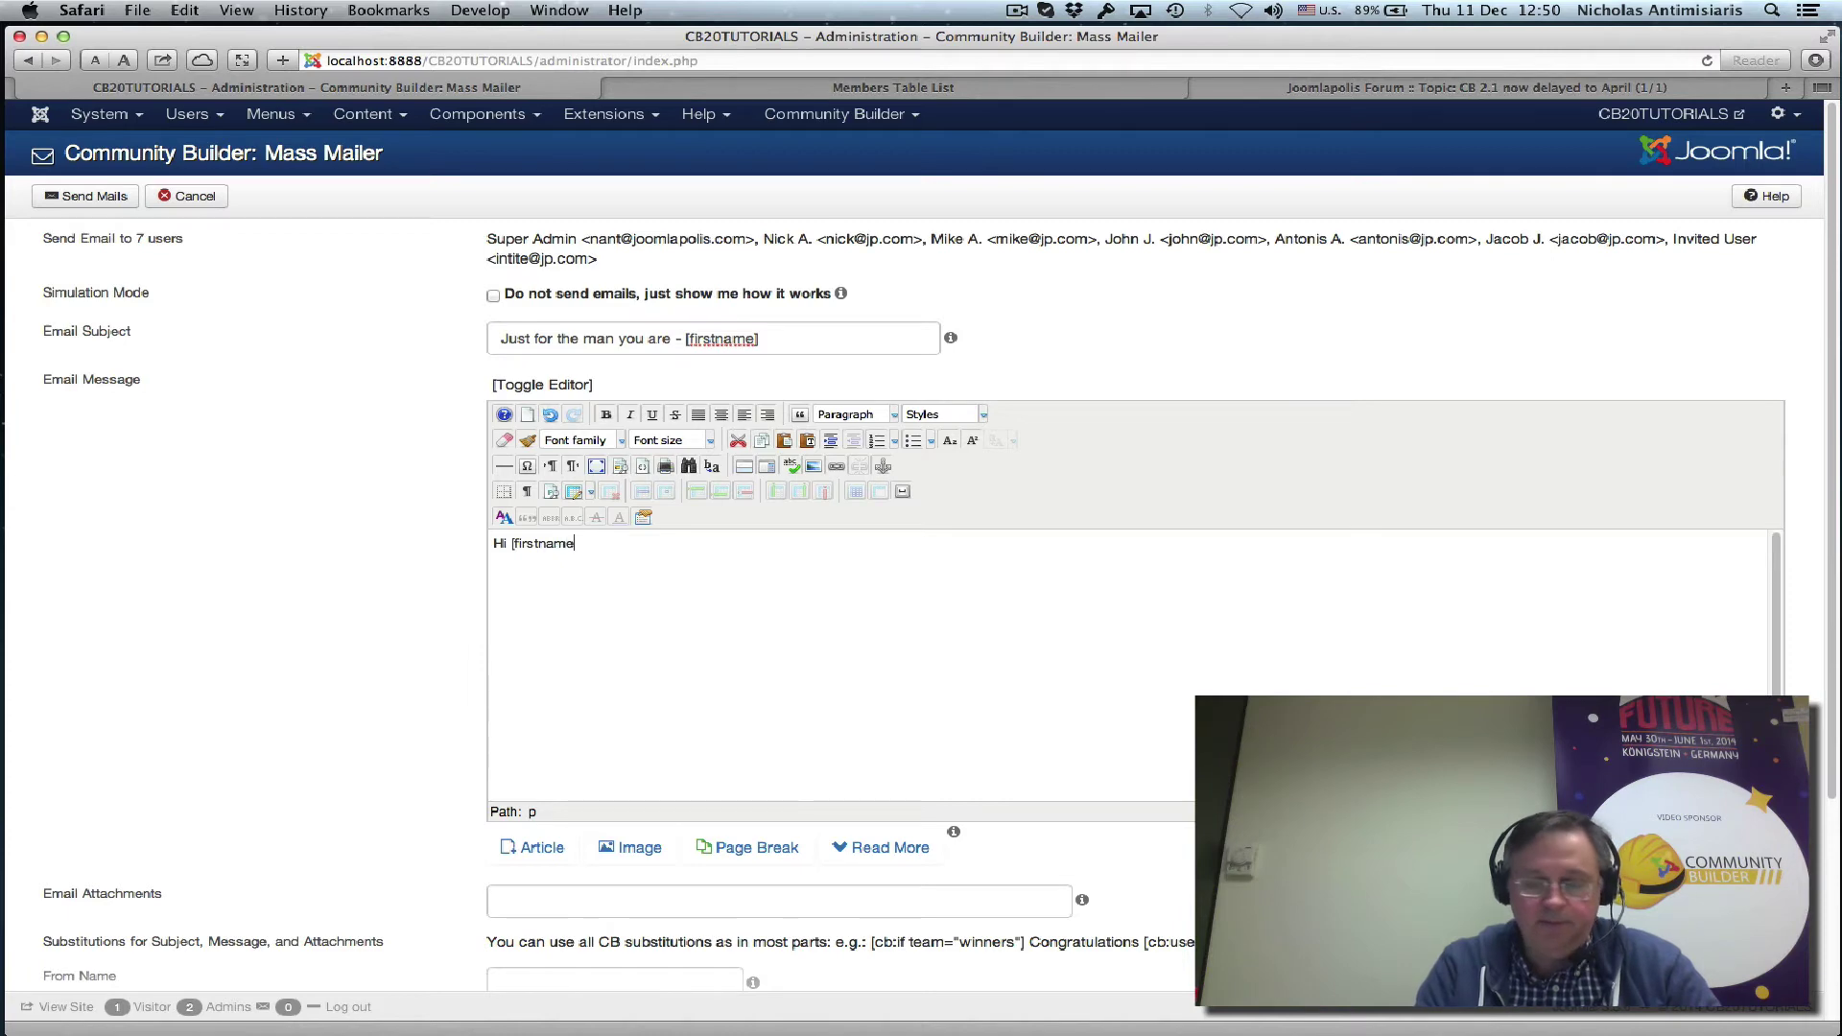
pyautogui.write('], ')
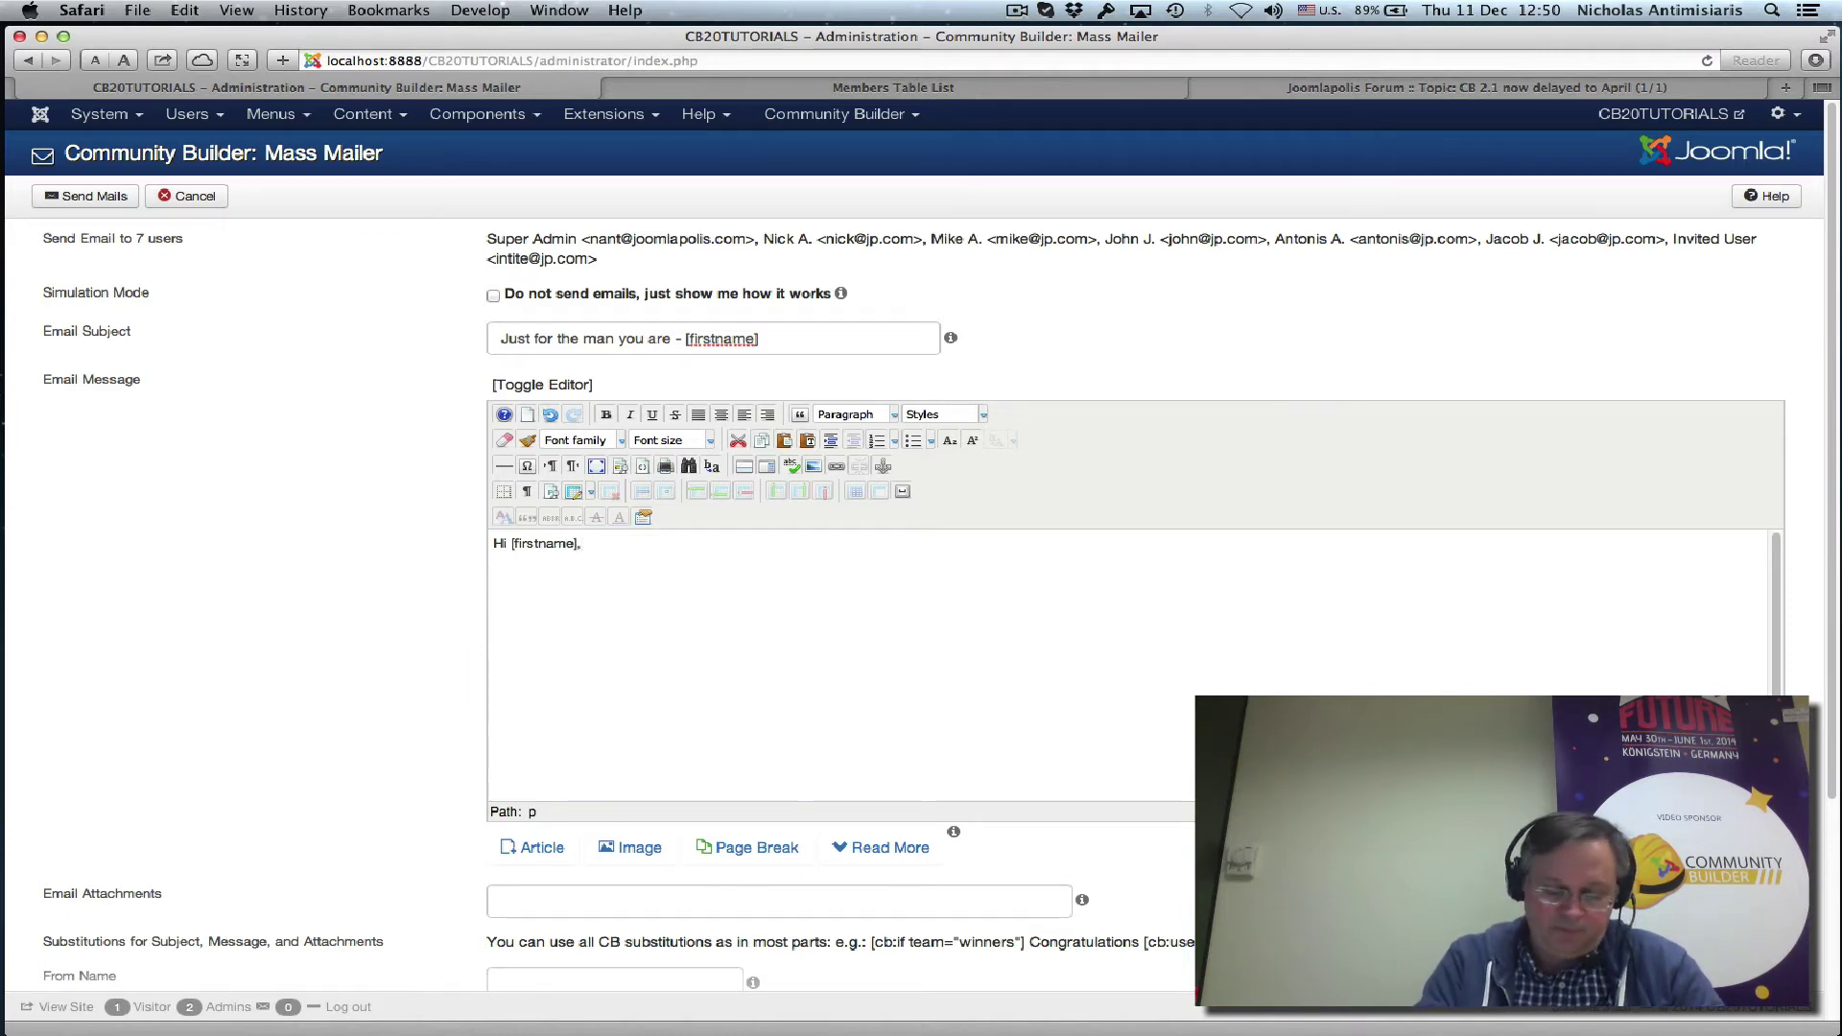
pyautogui.write('As a')
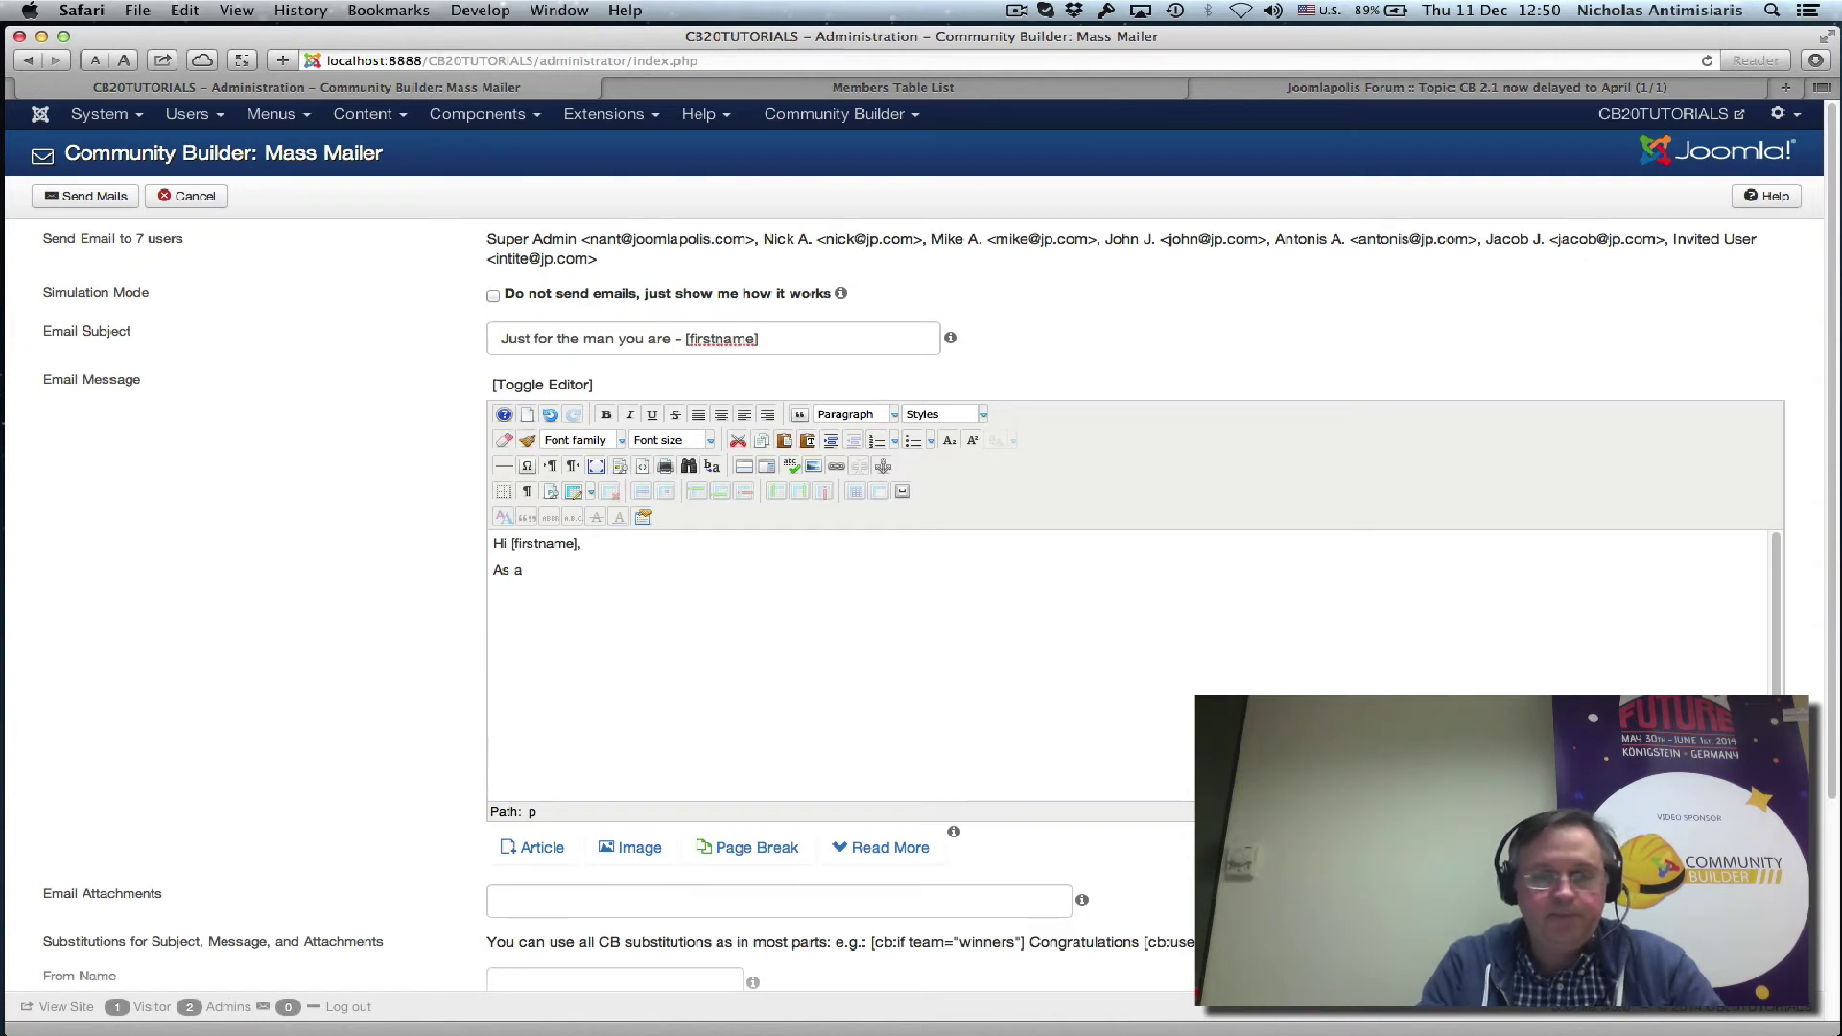
pyautogui.write(' man ')
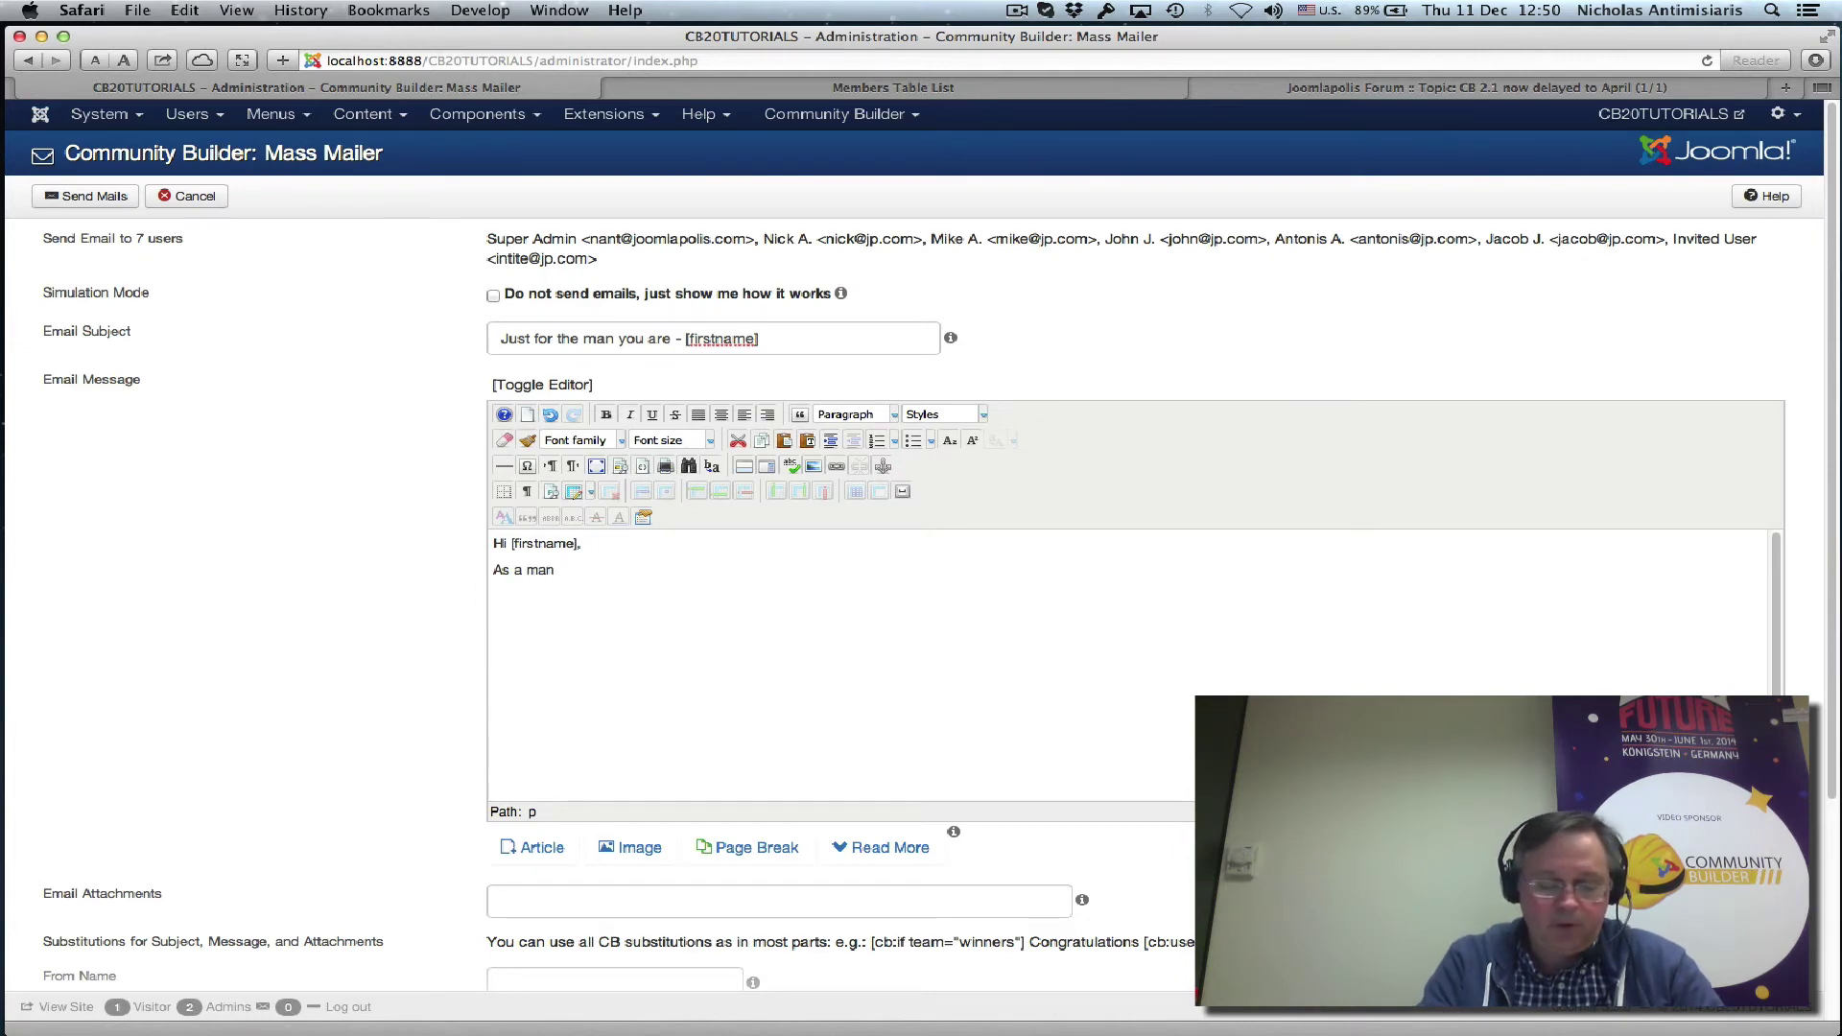
pyautogui.write('your will ')
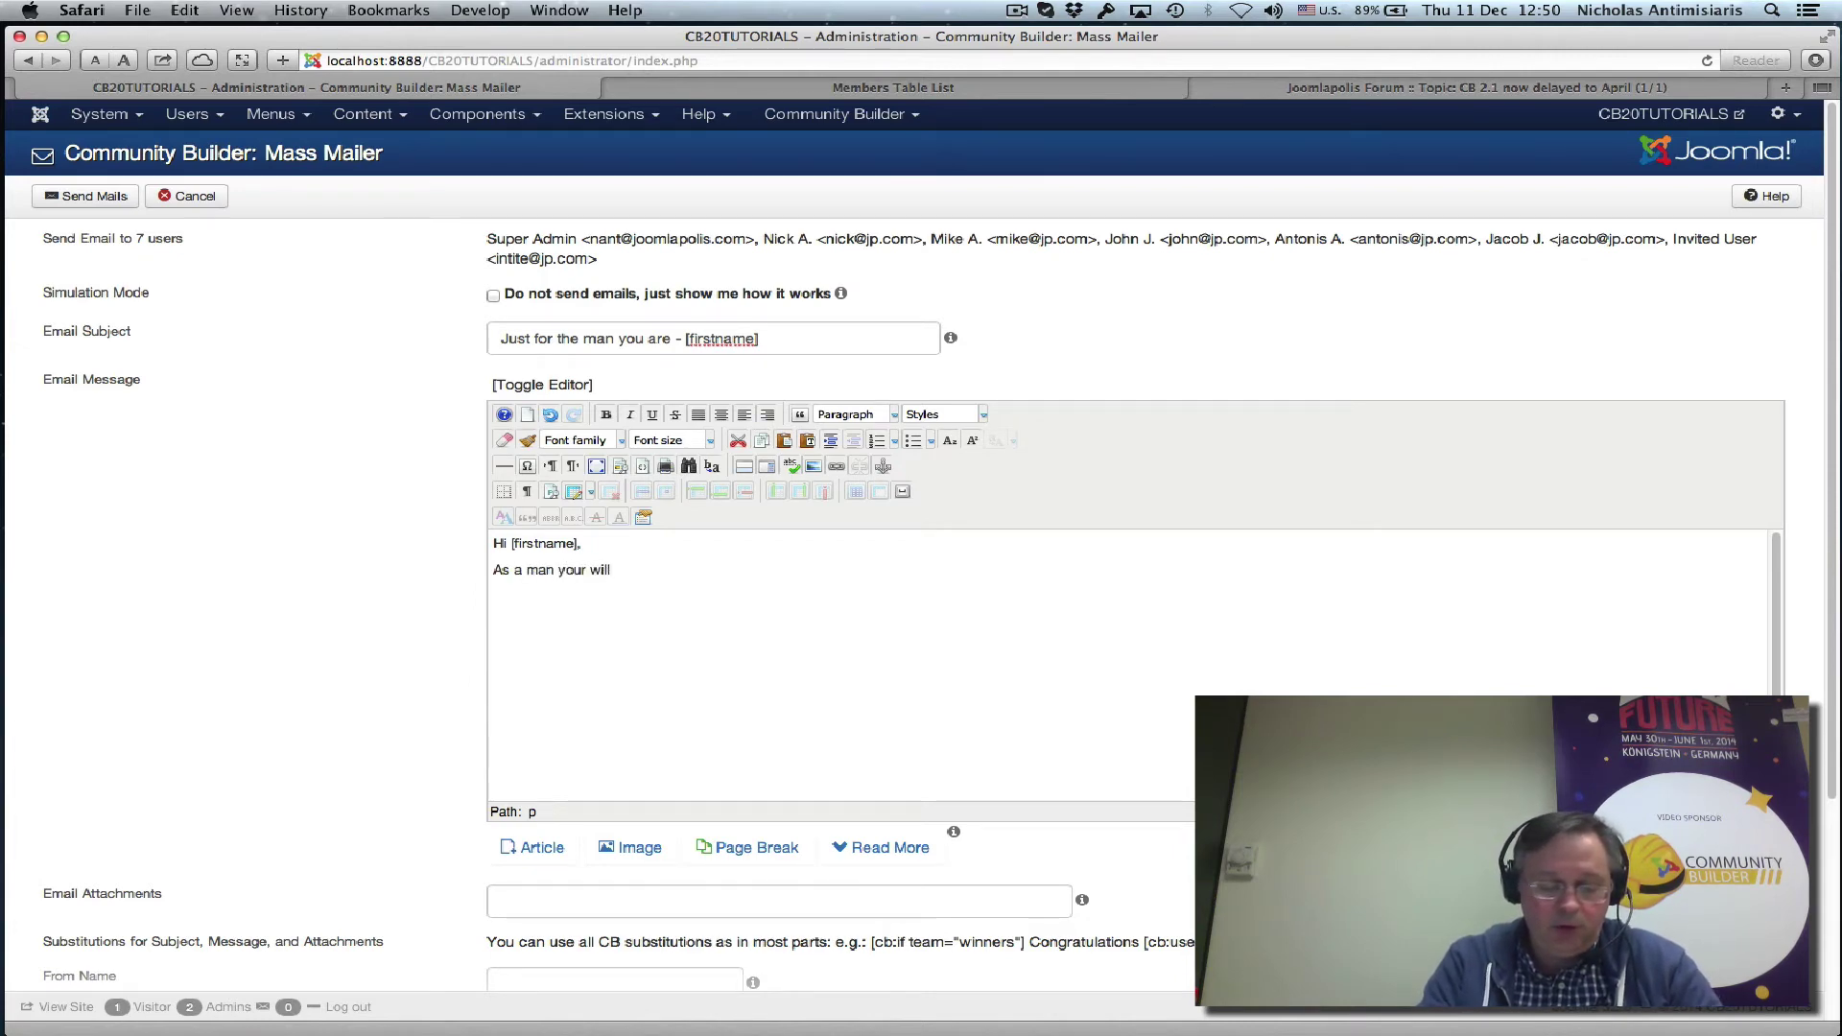
pyautogui.write('surely ap')
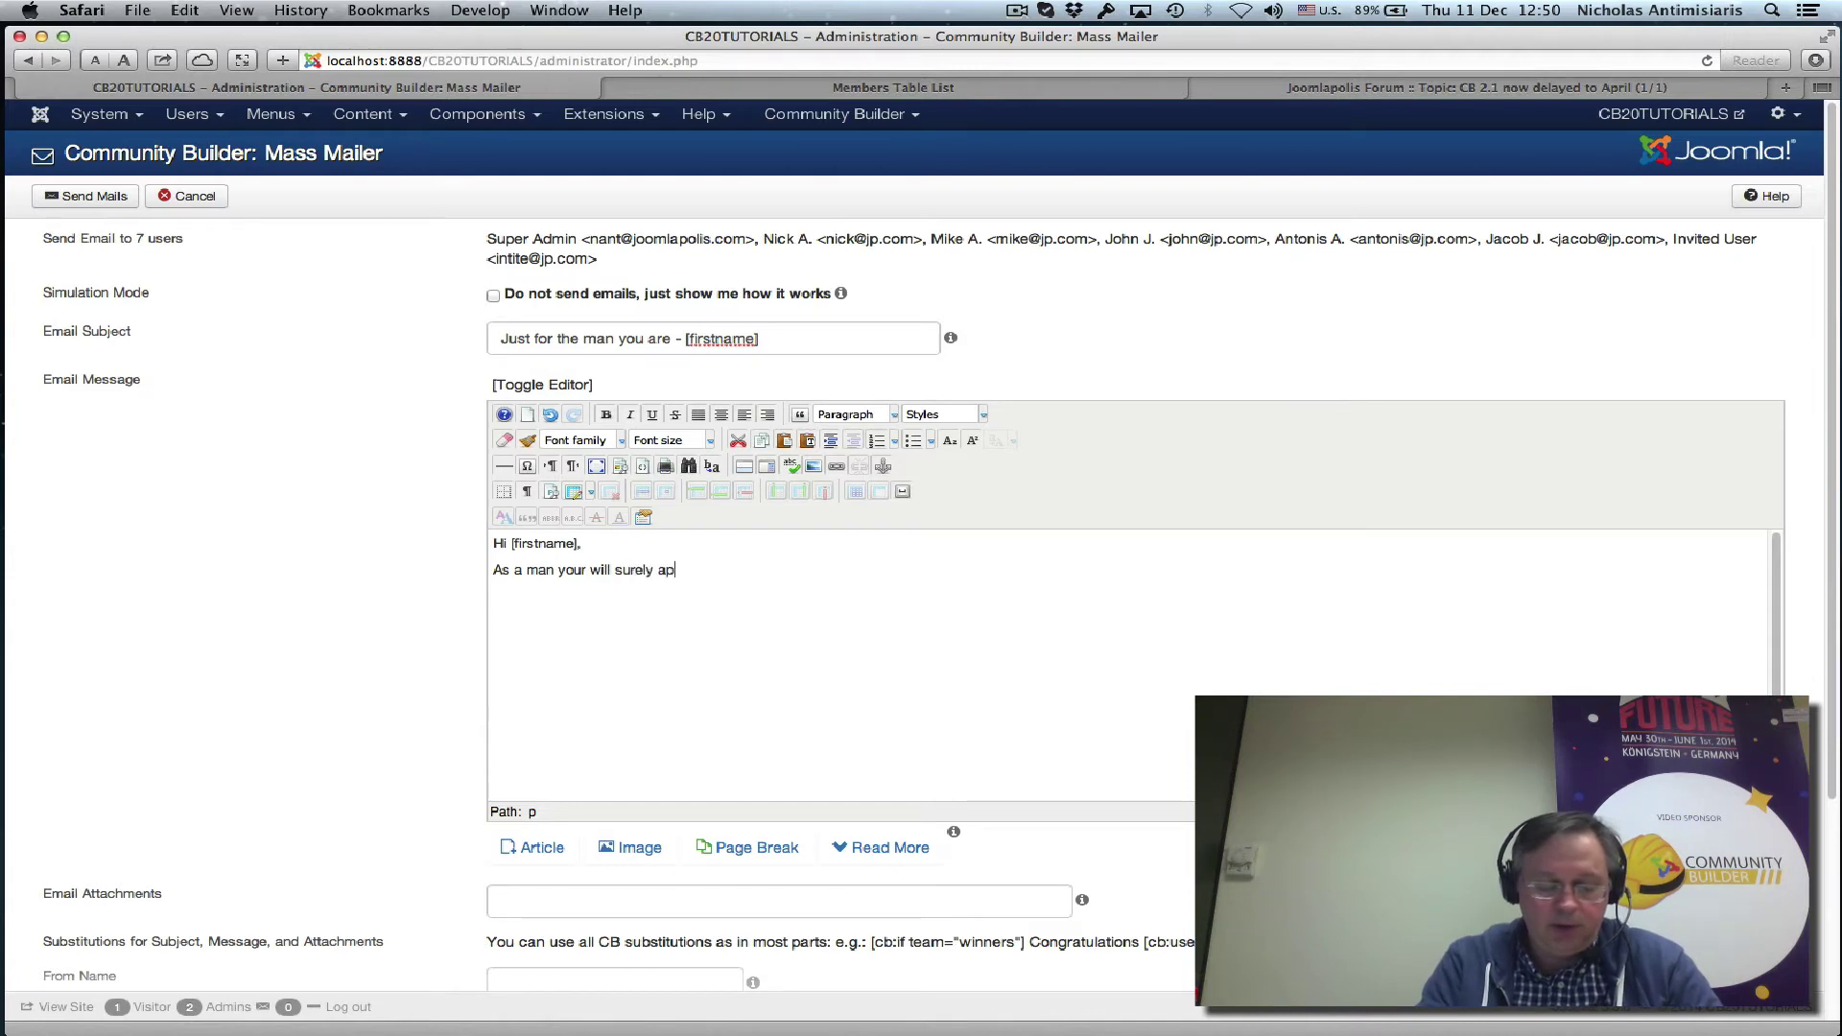
pyautogui.write('preciate the ')
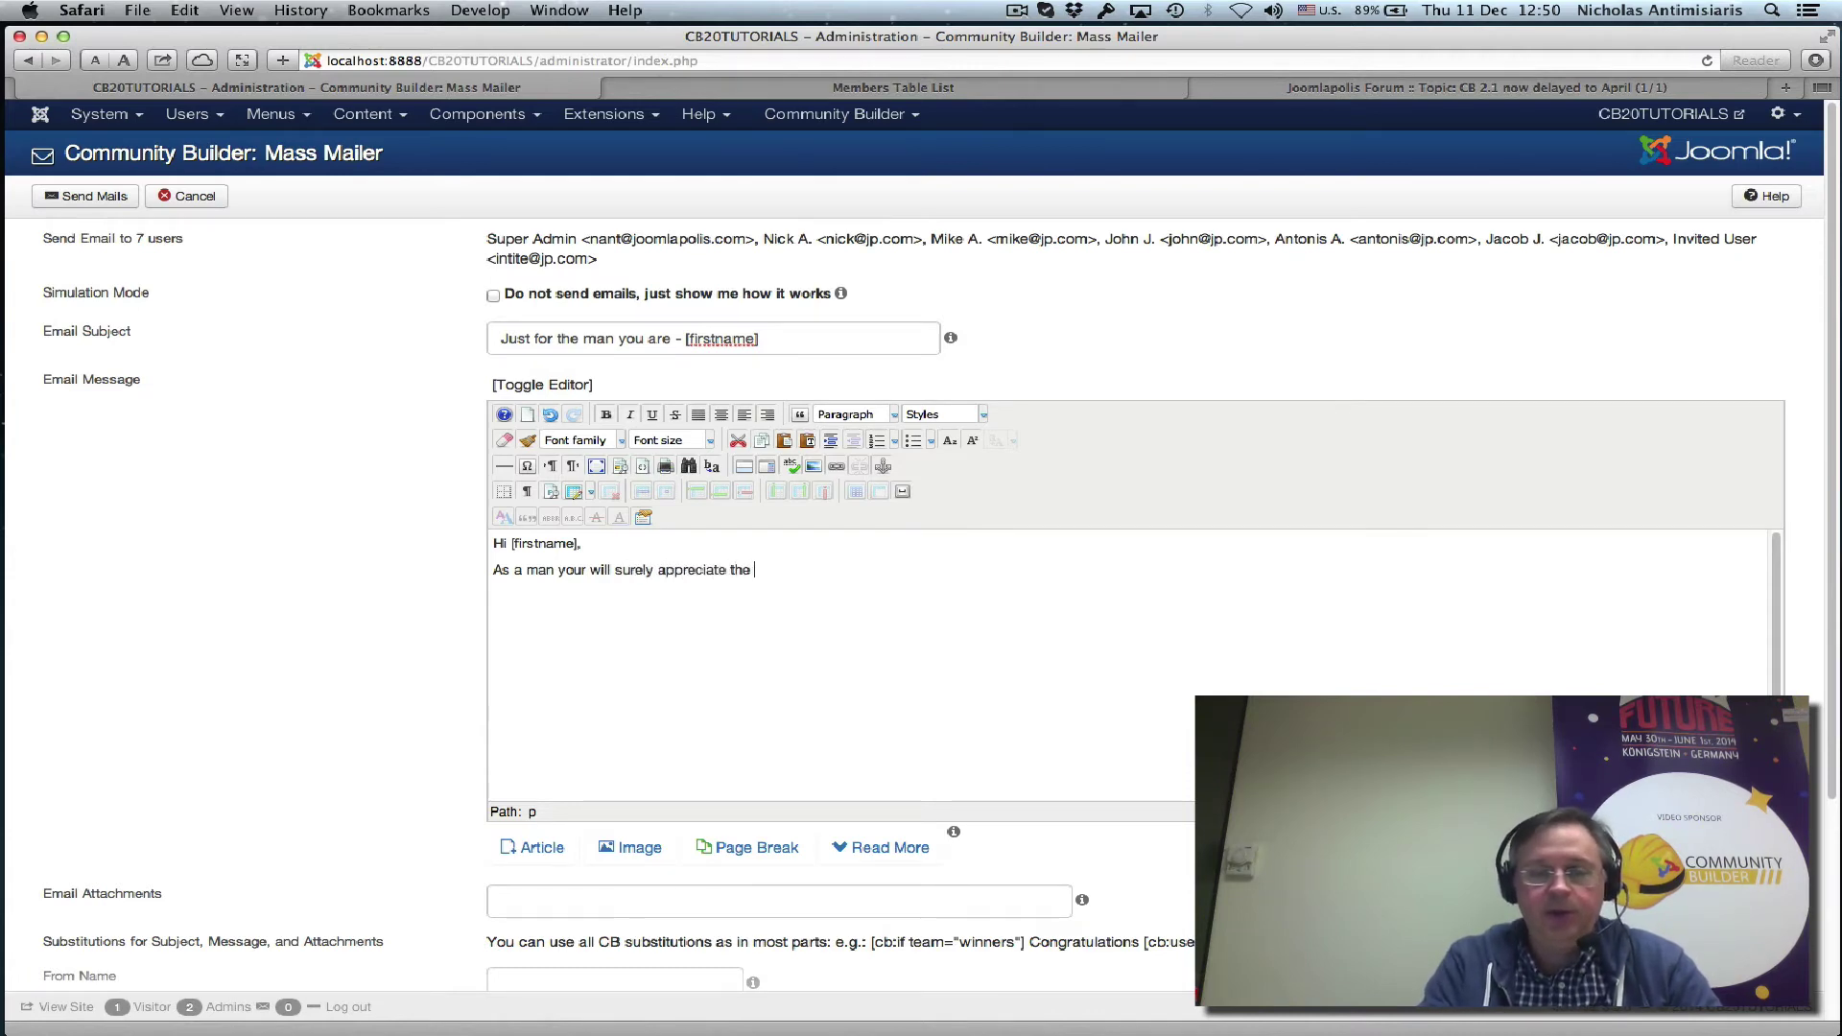
pyautogui.write('new con')
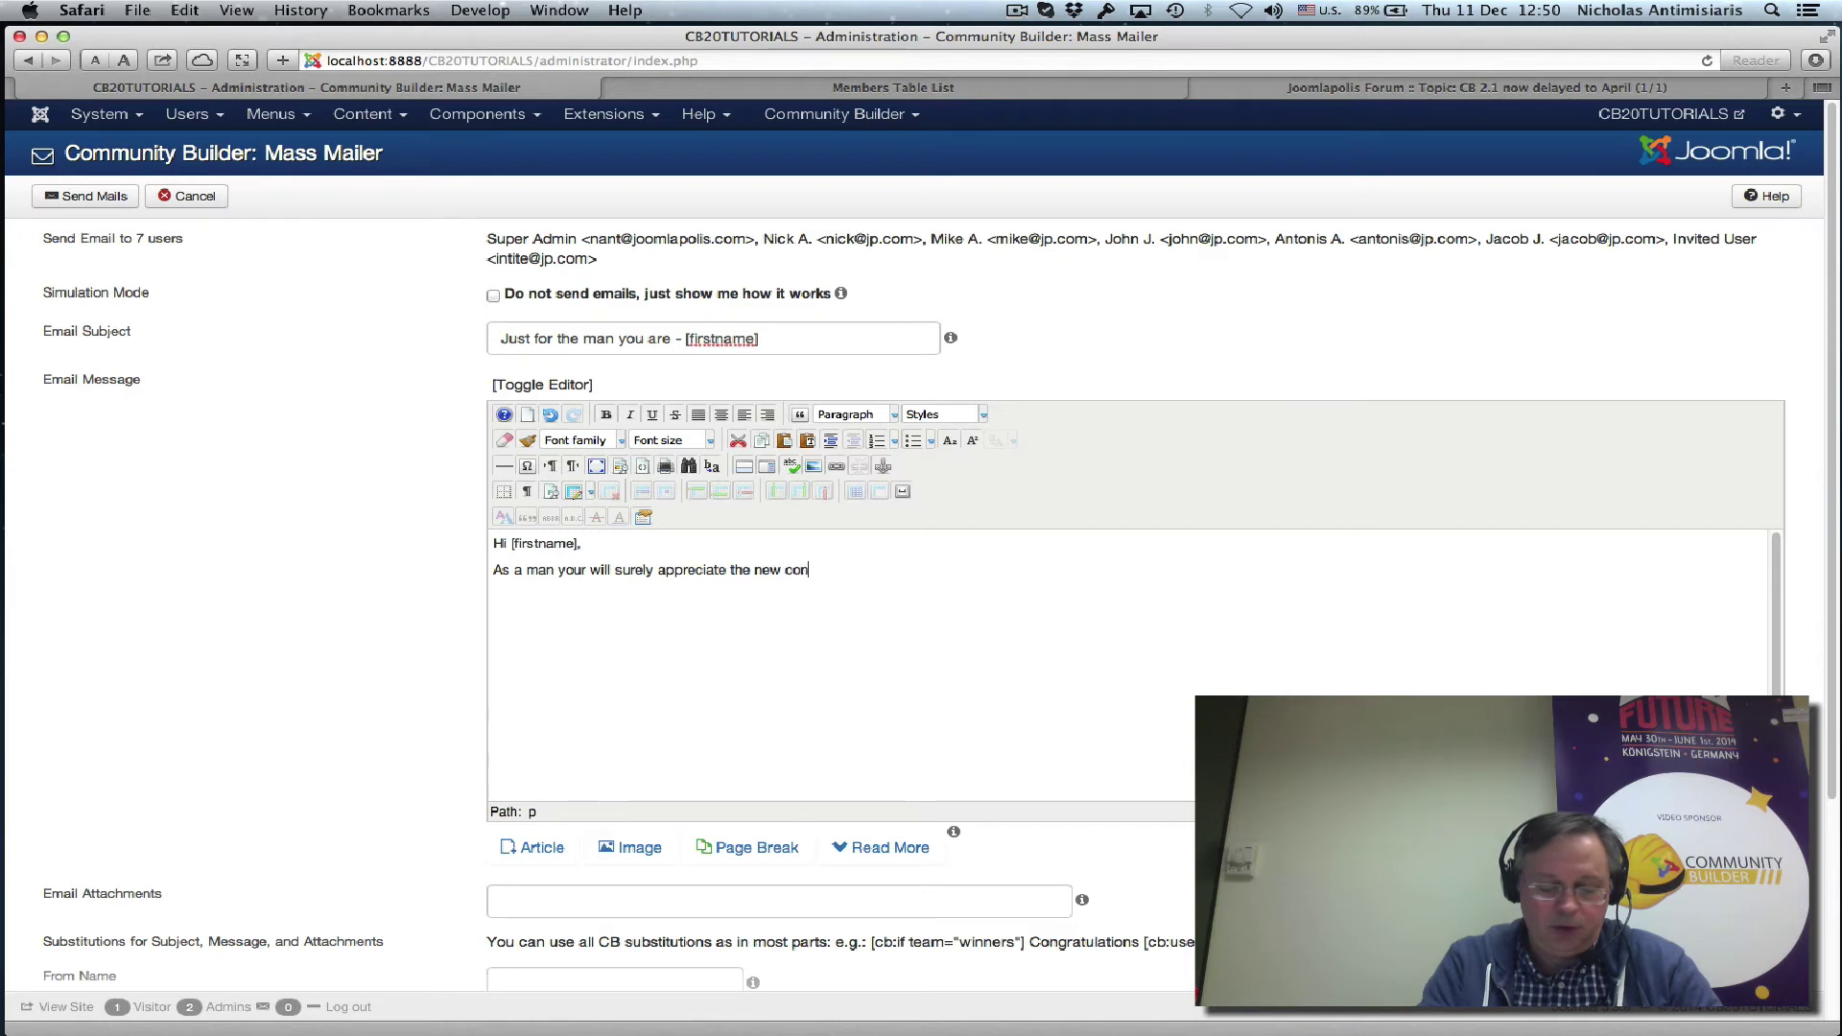
pyautogui.write('tent we ')
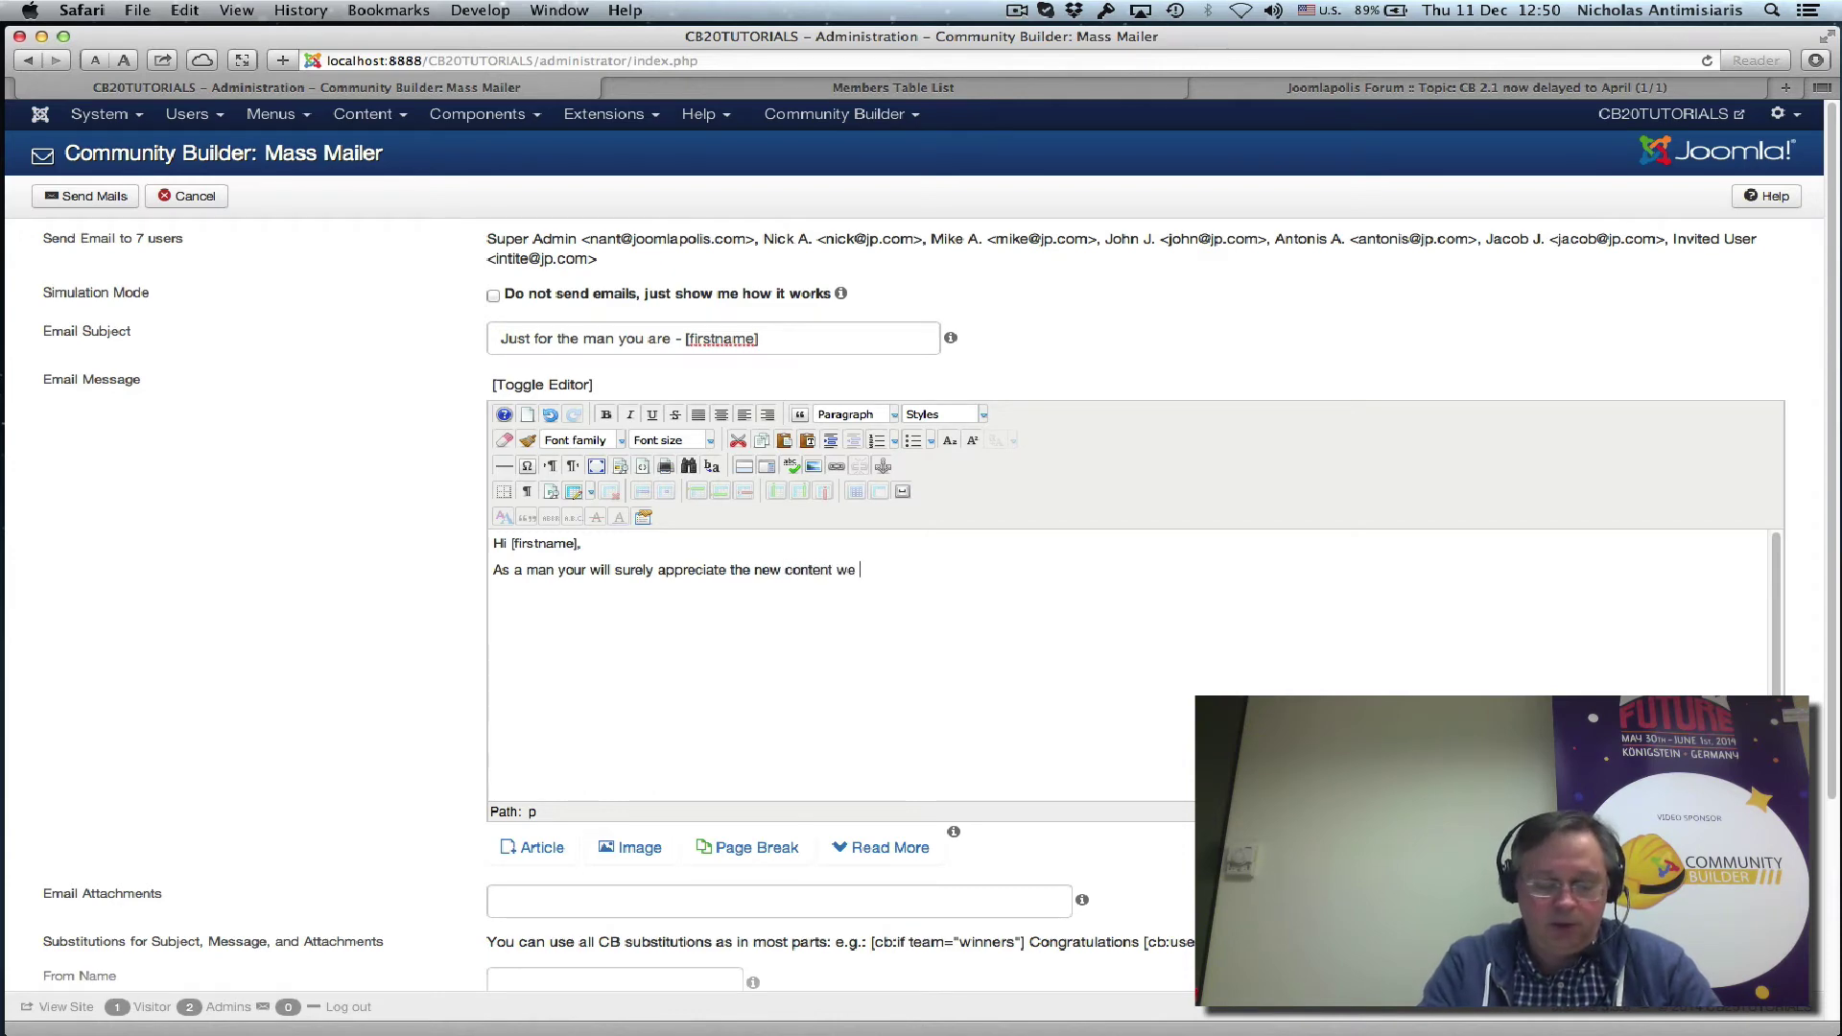
pyautogui.write('have on our -')
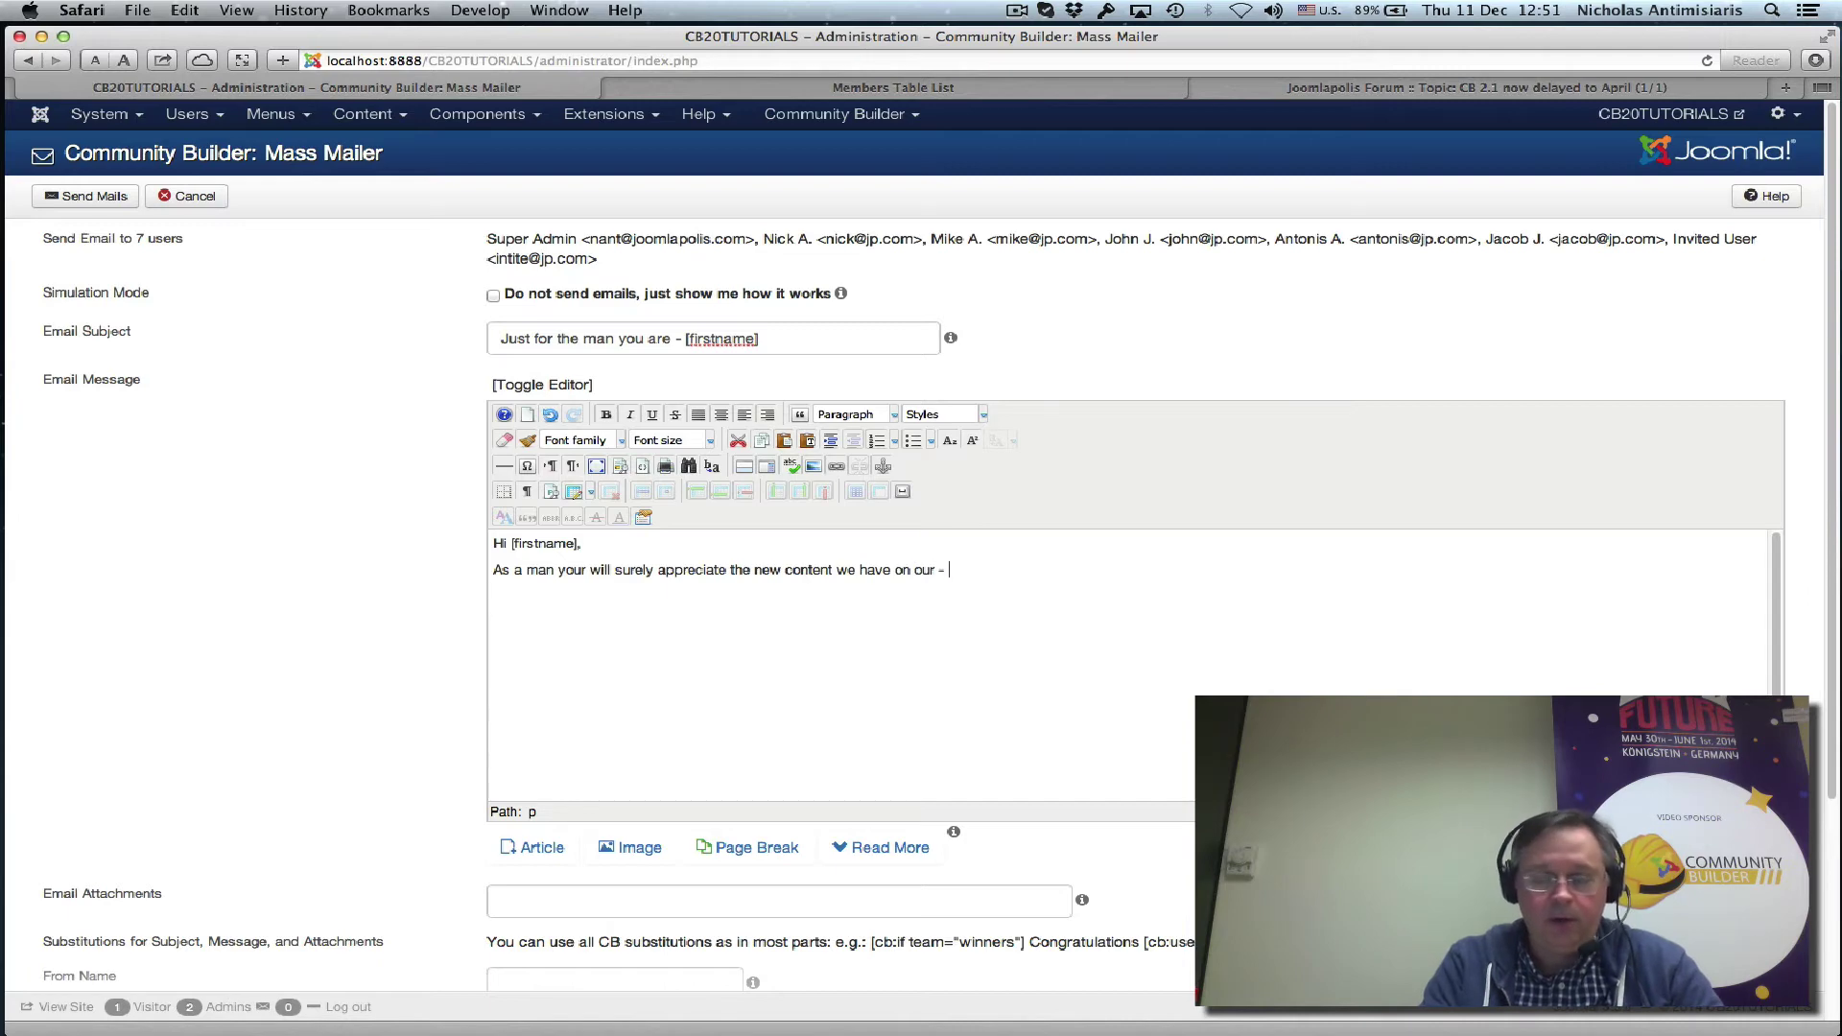
pyautogui.write(' For Me')
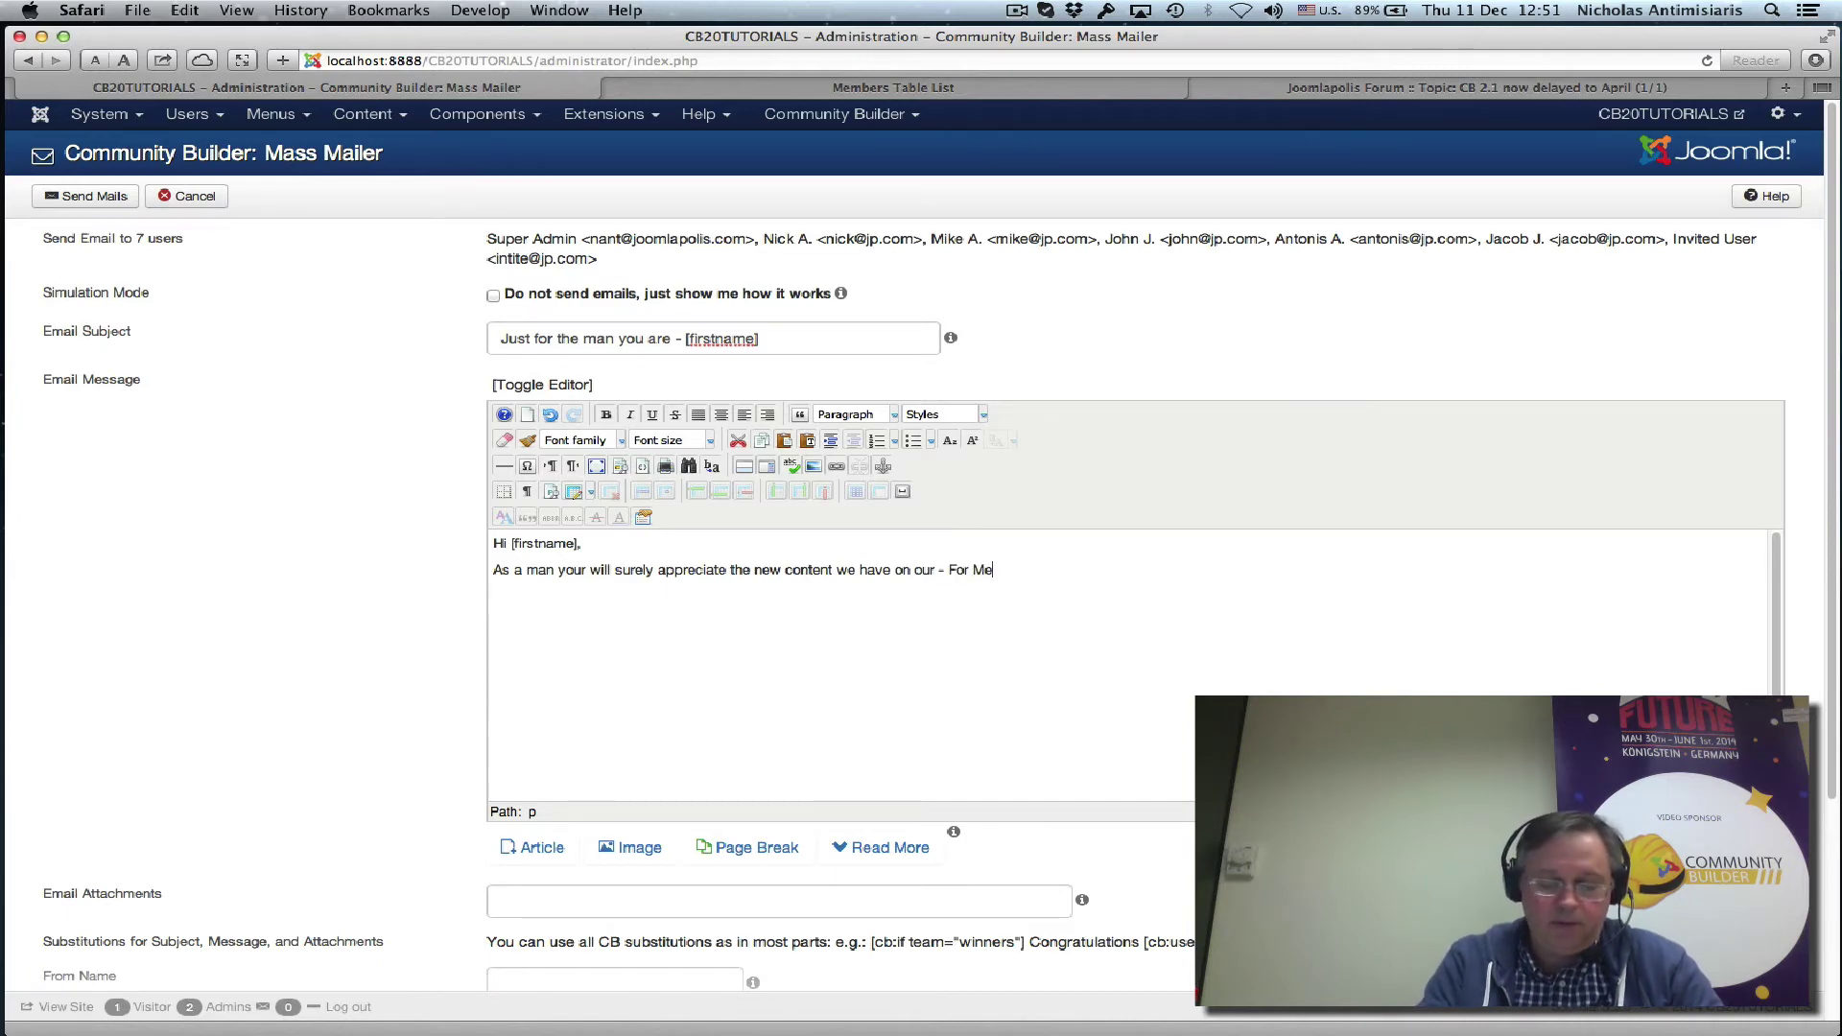
pyautogui.write('n Only')
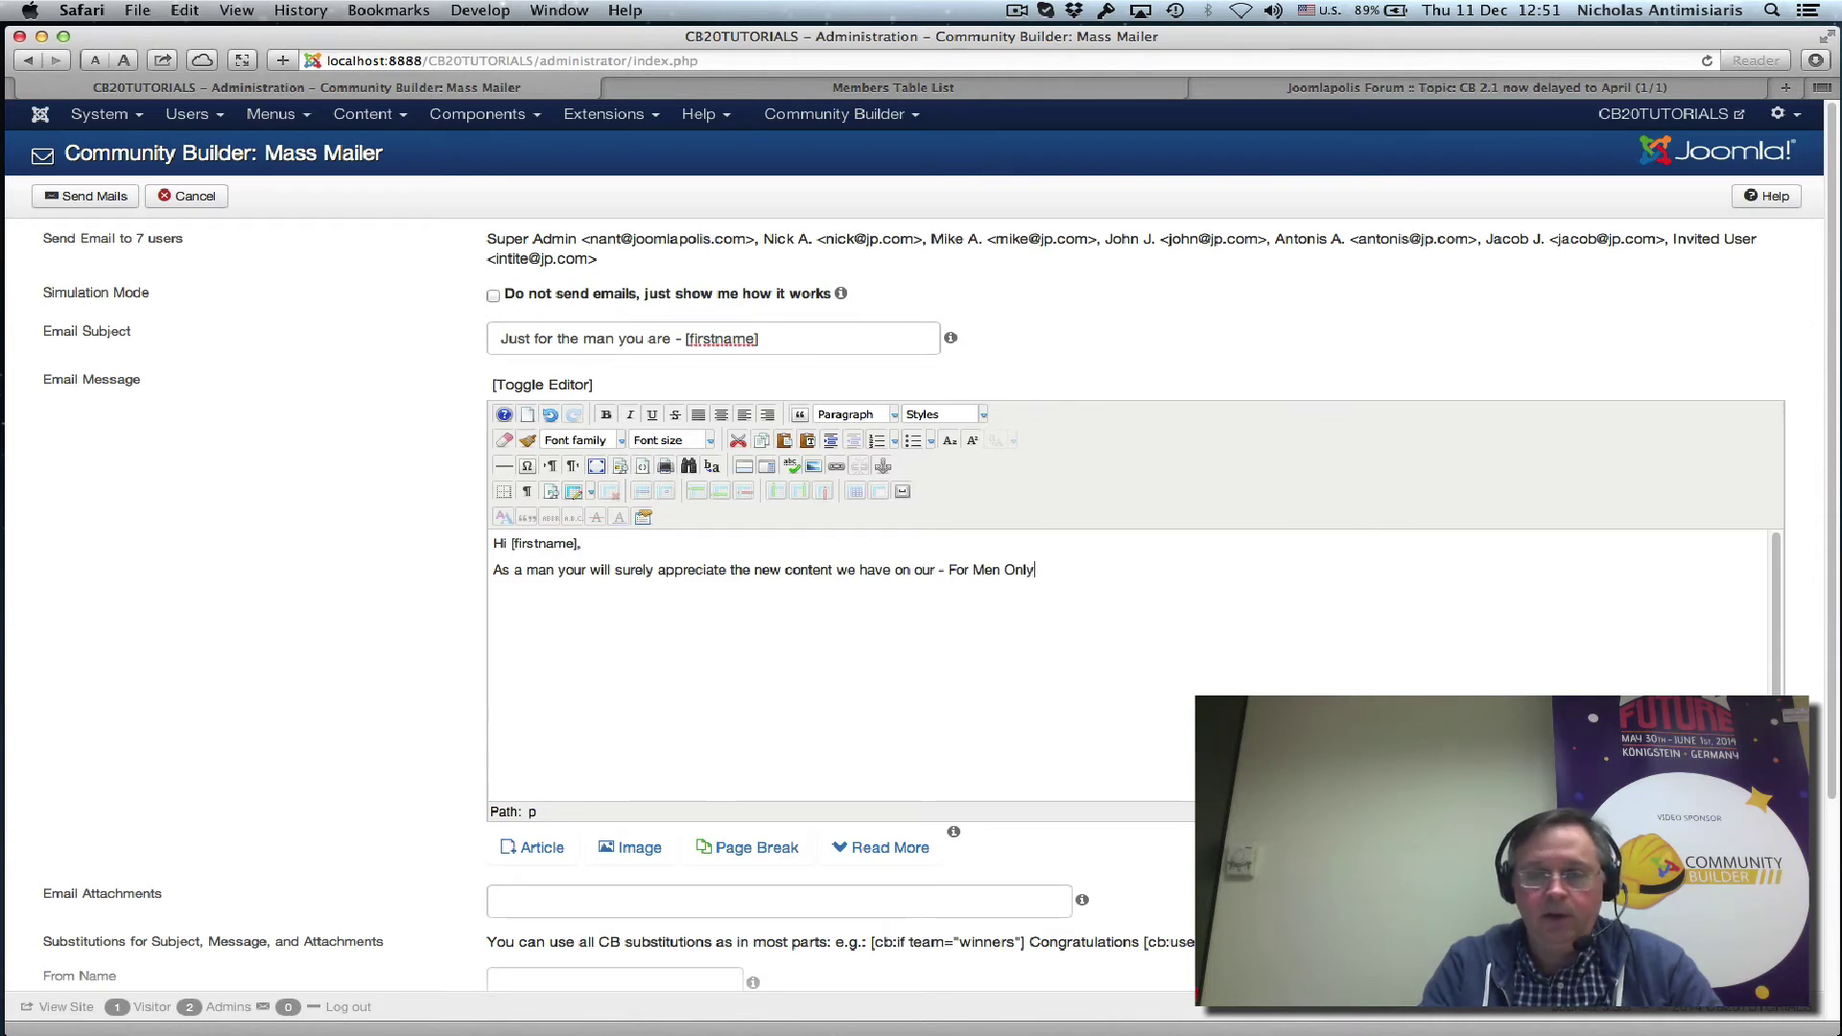
pyautogui.write(' sectio')
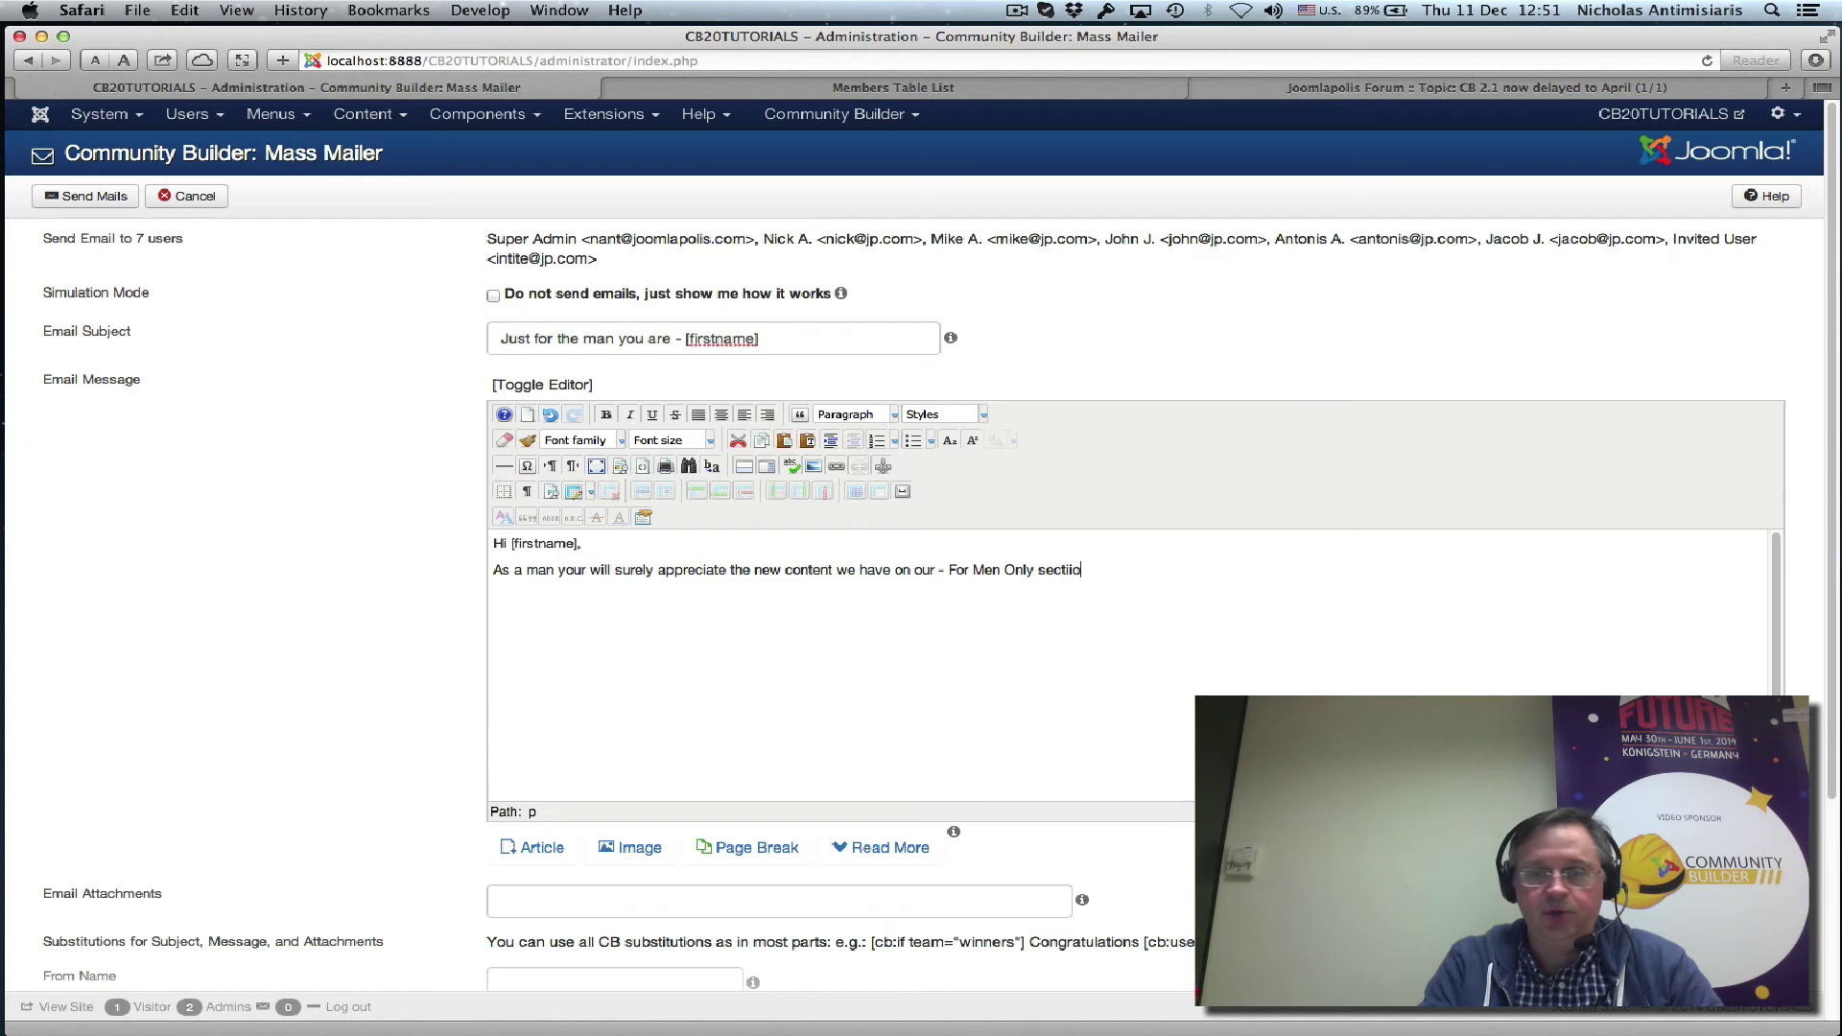
pyautogui.press('BackSpace')
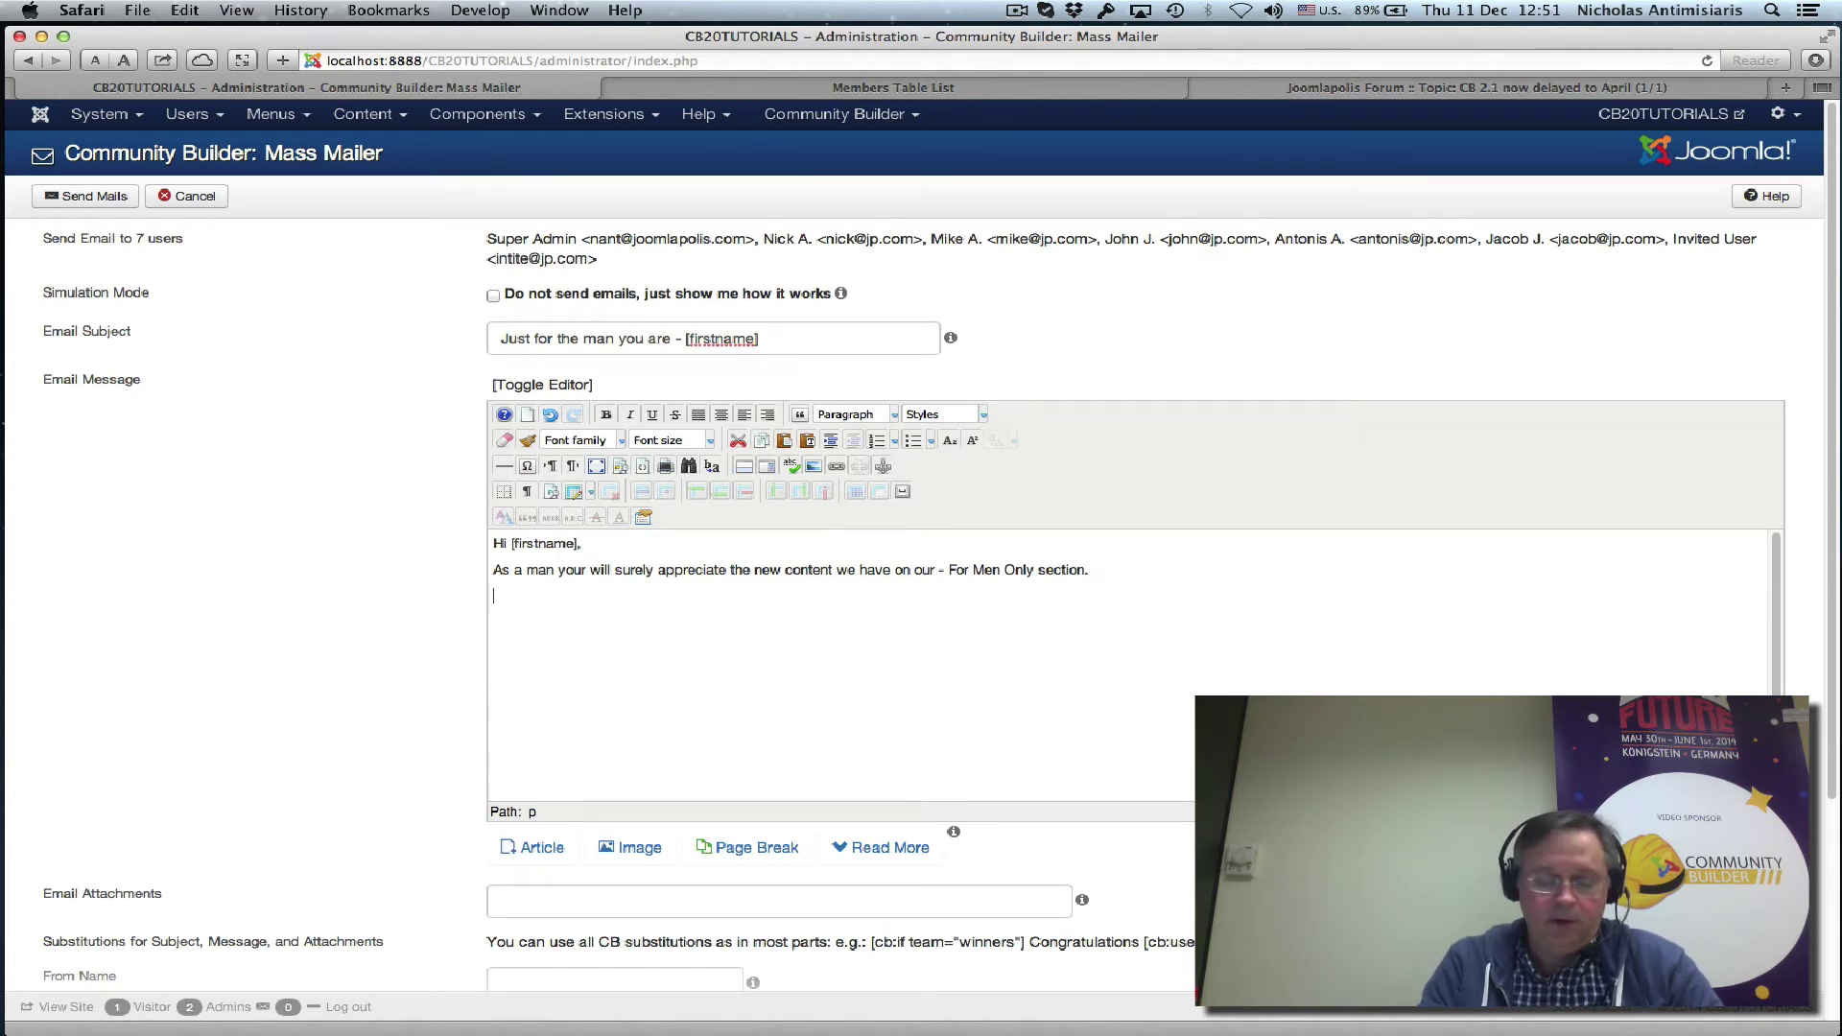
# Sign the message off as 'Your CB20Tutorials website' and review the For Men Only wording.
pyautogui.write('Your ')
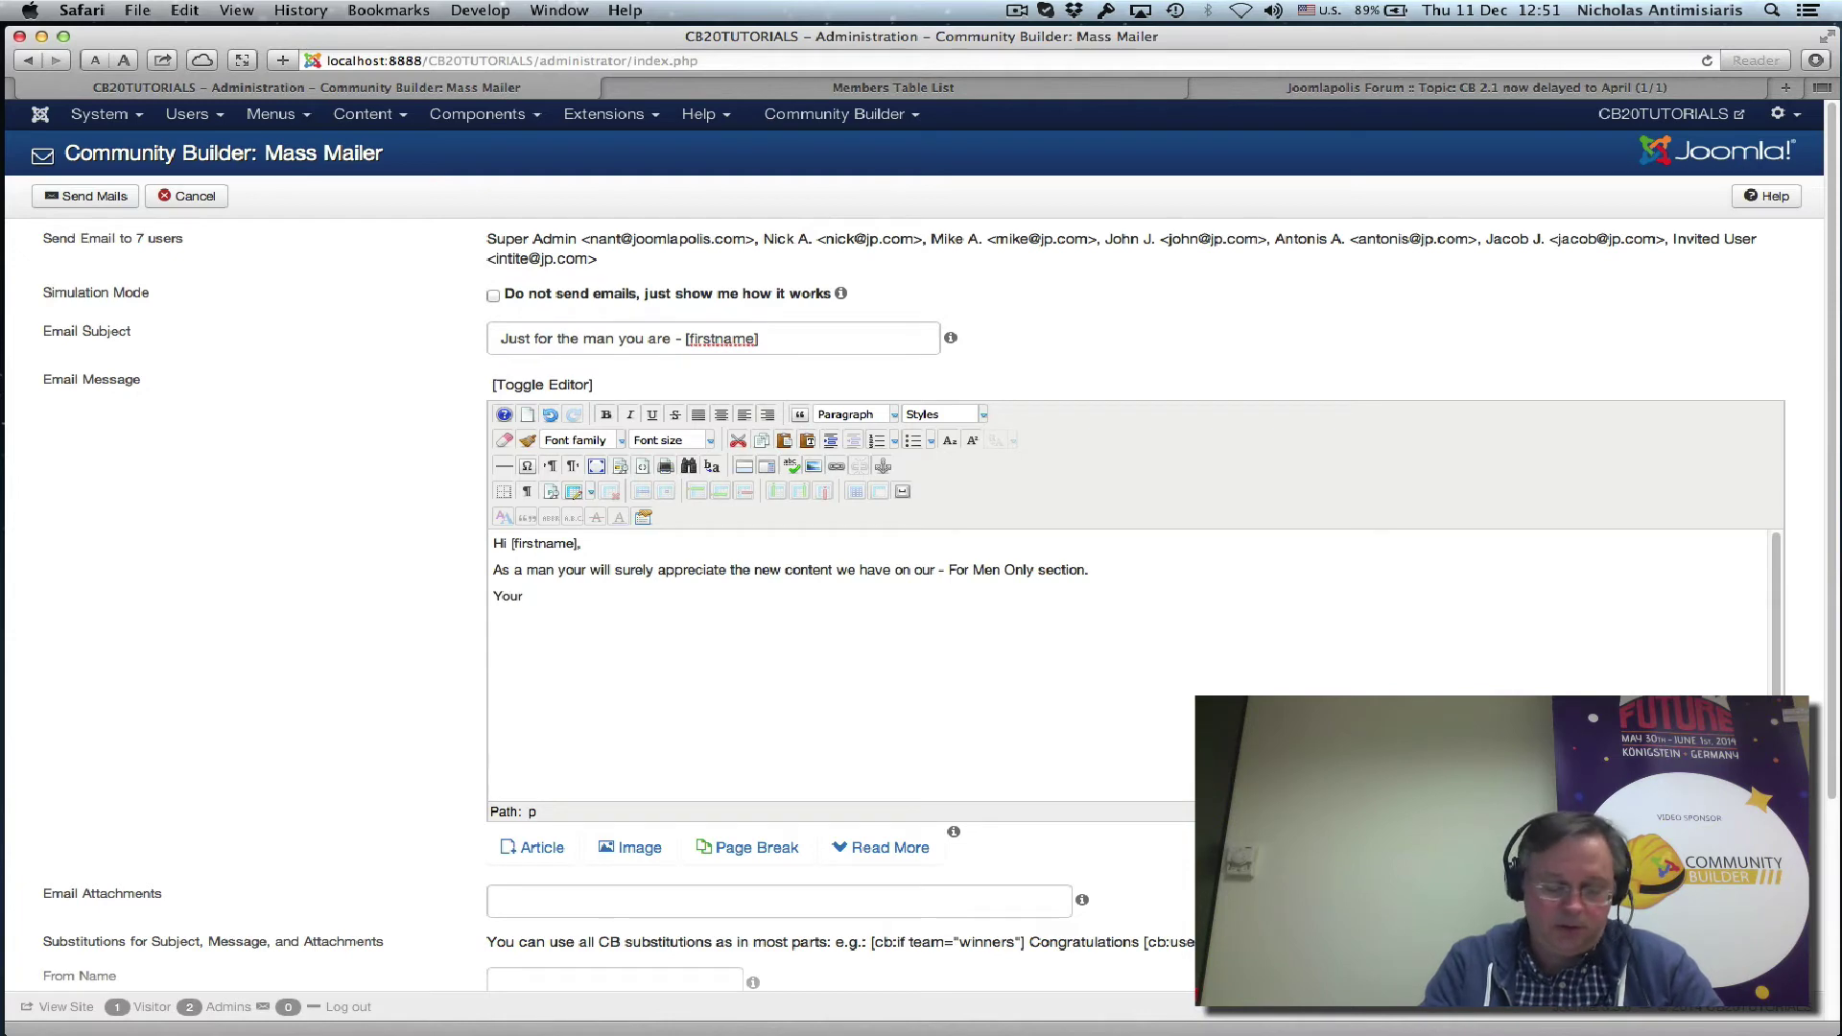
pyautogui.write('web')
pyautogui.press('BackSpace')
pyautogui.press('BackSpace')
pyautogui.press('BackSpace')
pyautogui.press('BackSpace')
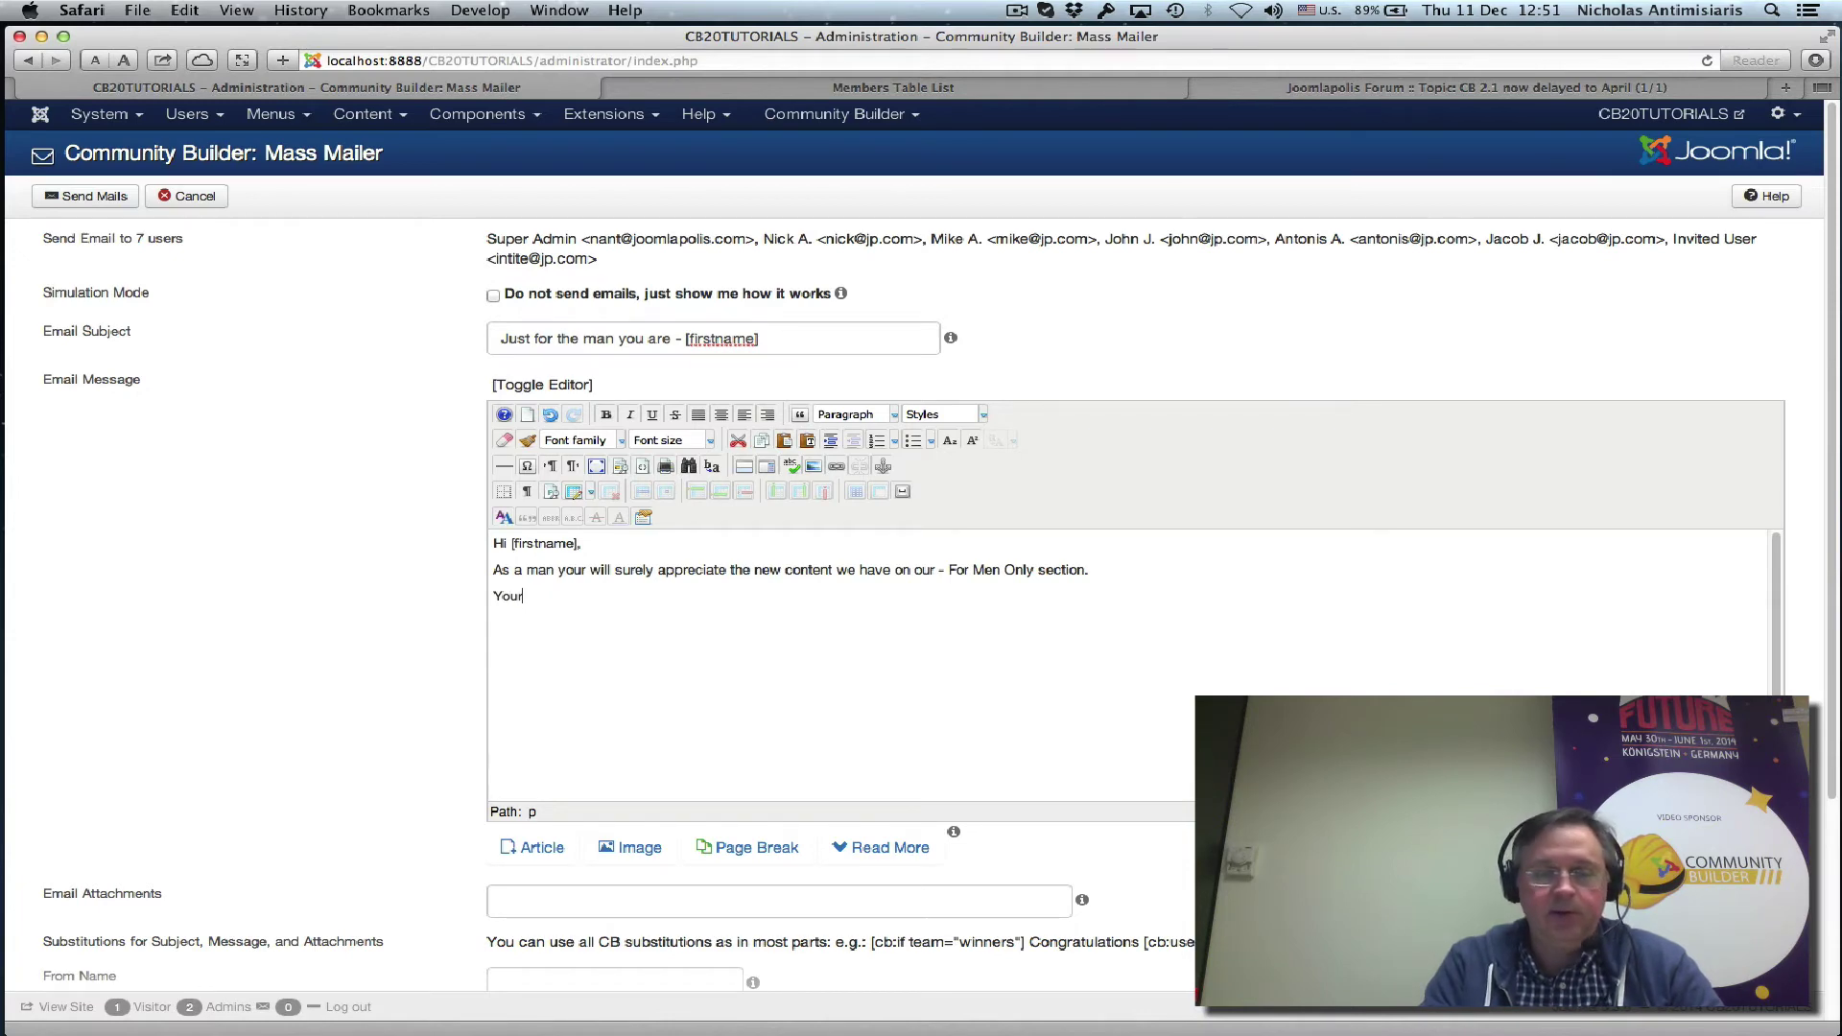
pyautogui.write('CB2')
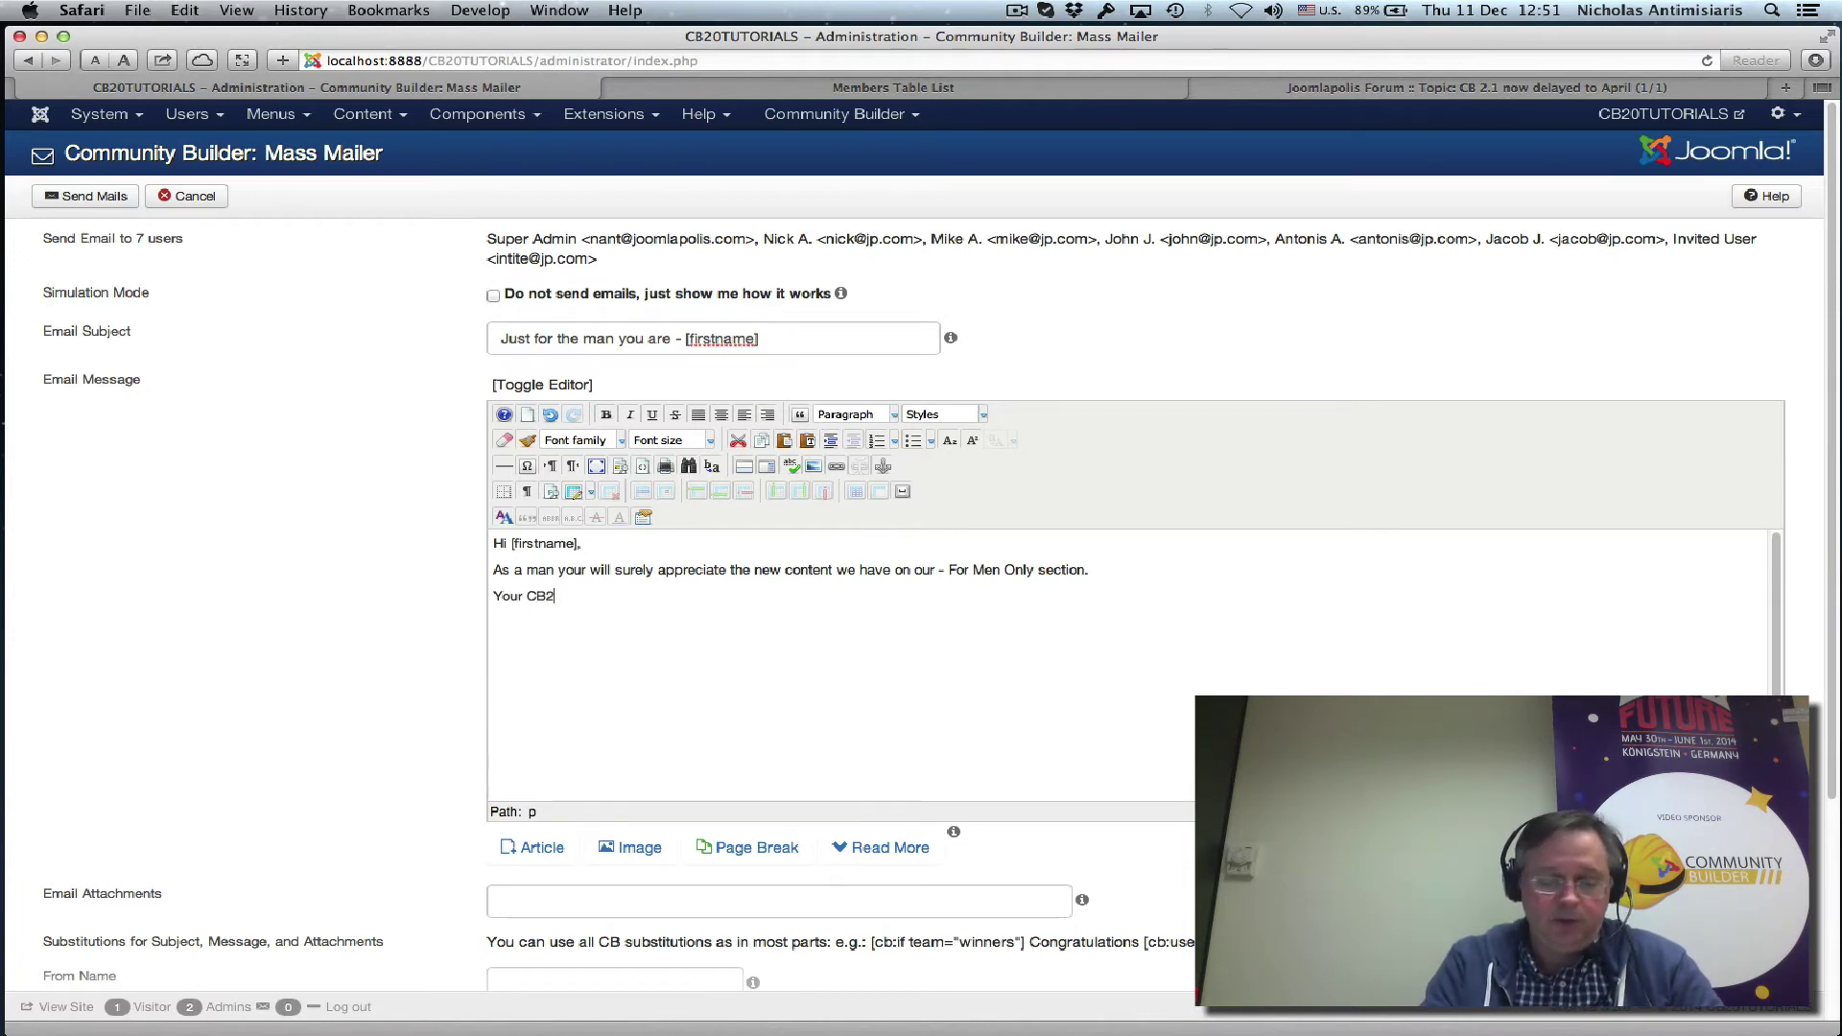
pyautogui.write('0')
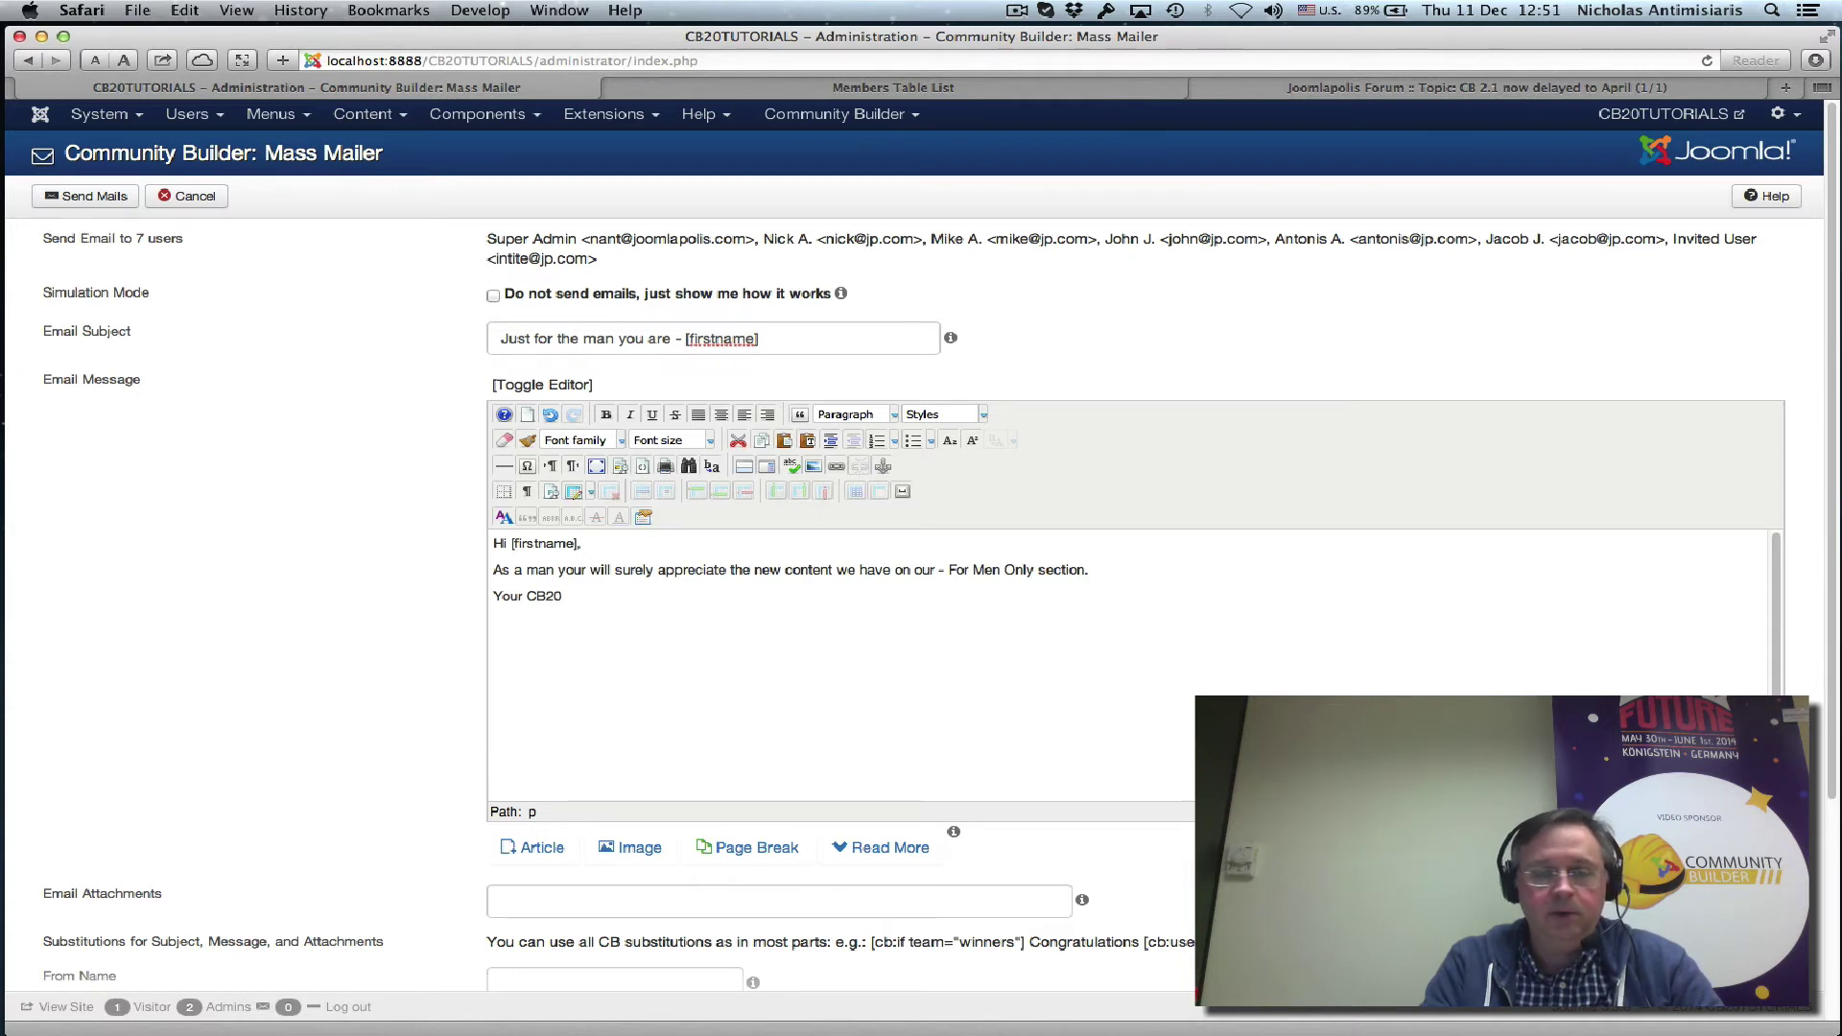
pyautogui.write('Tutoria')
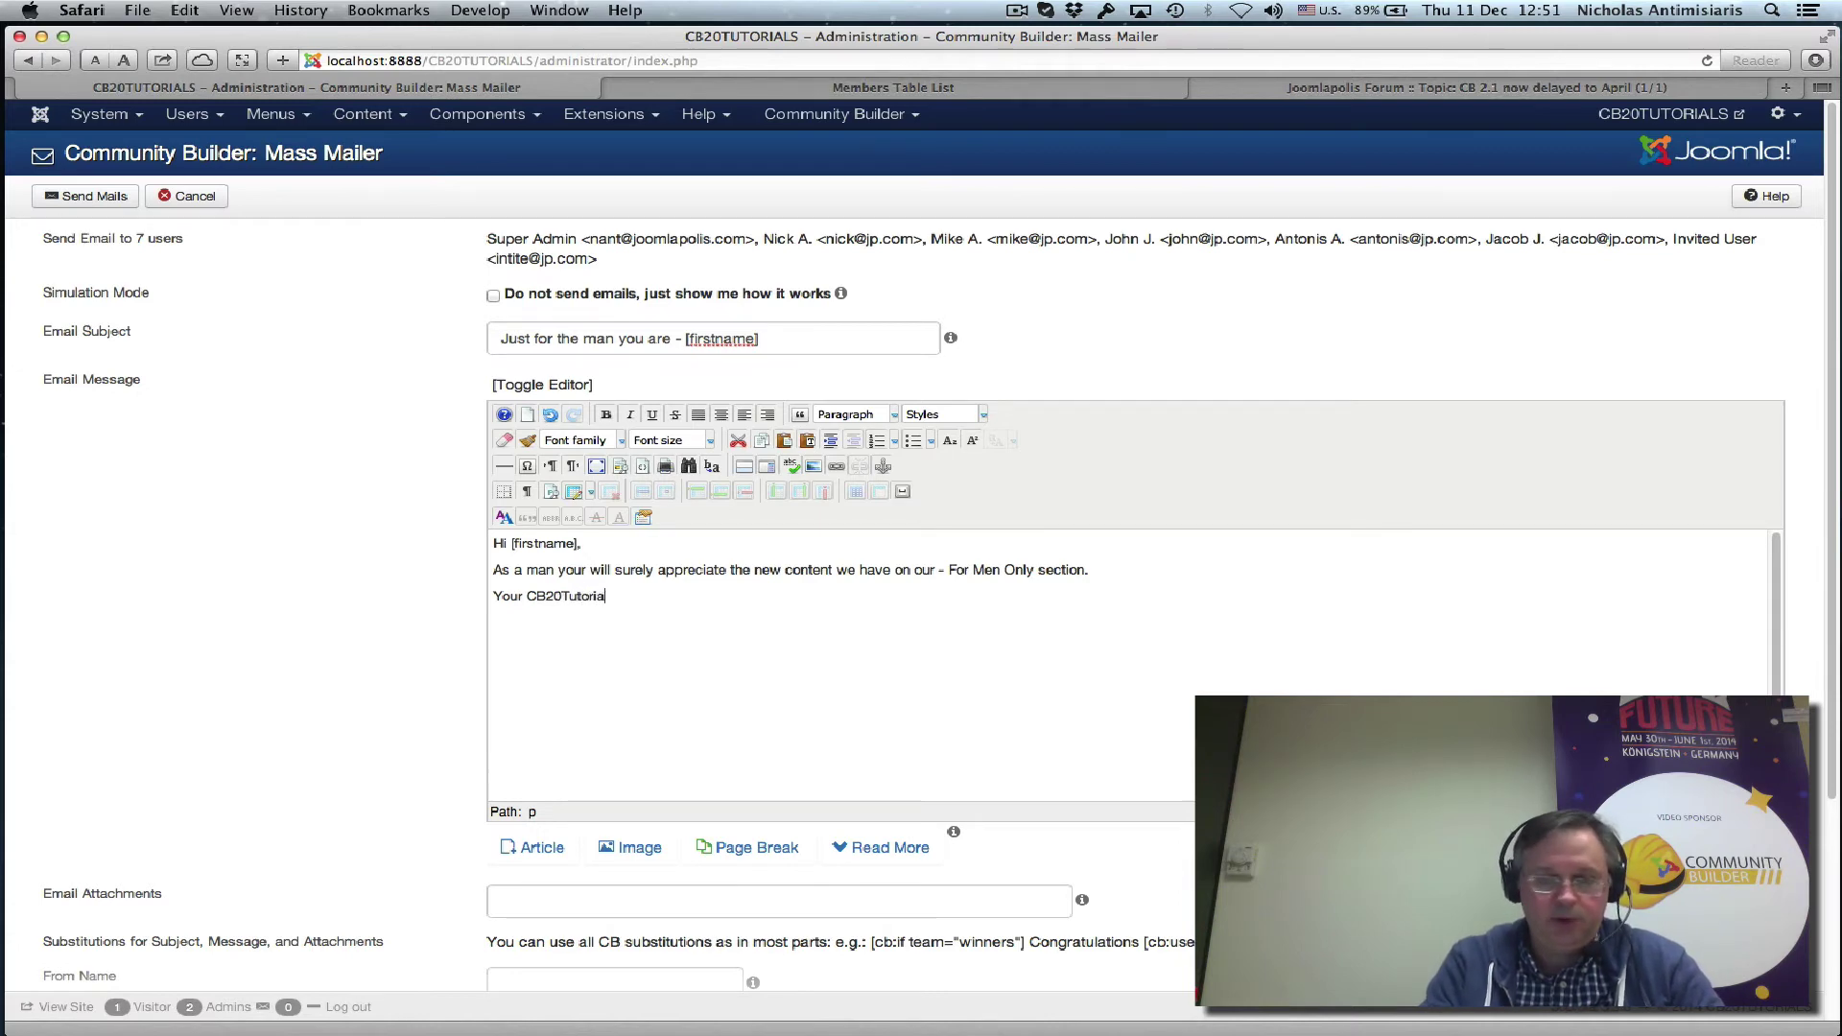
pyautogui.write('ls website')
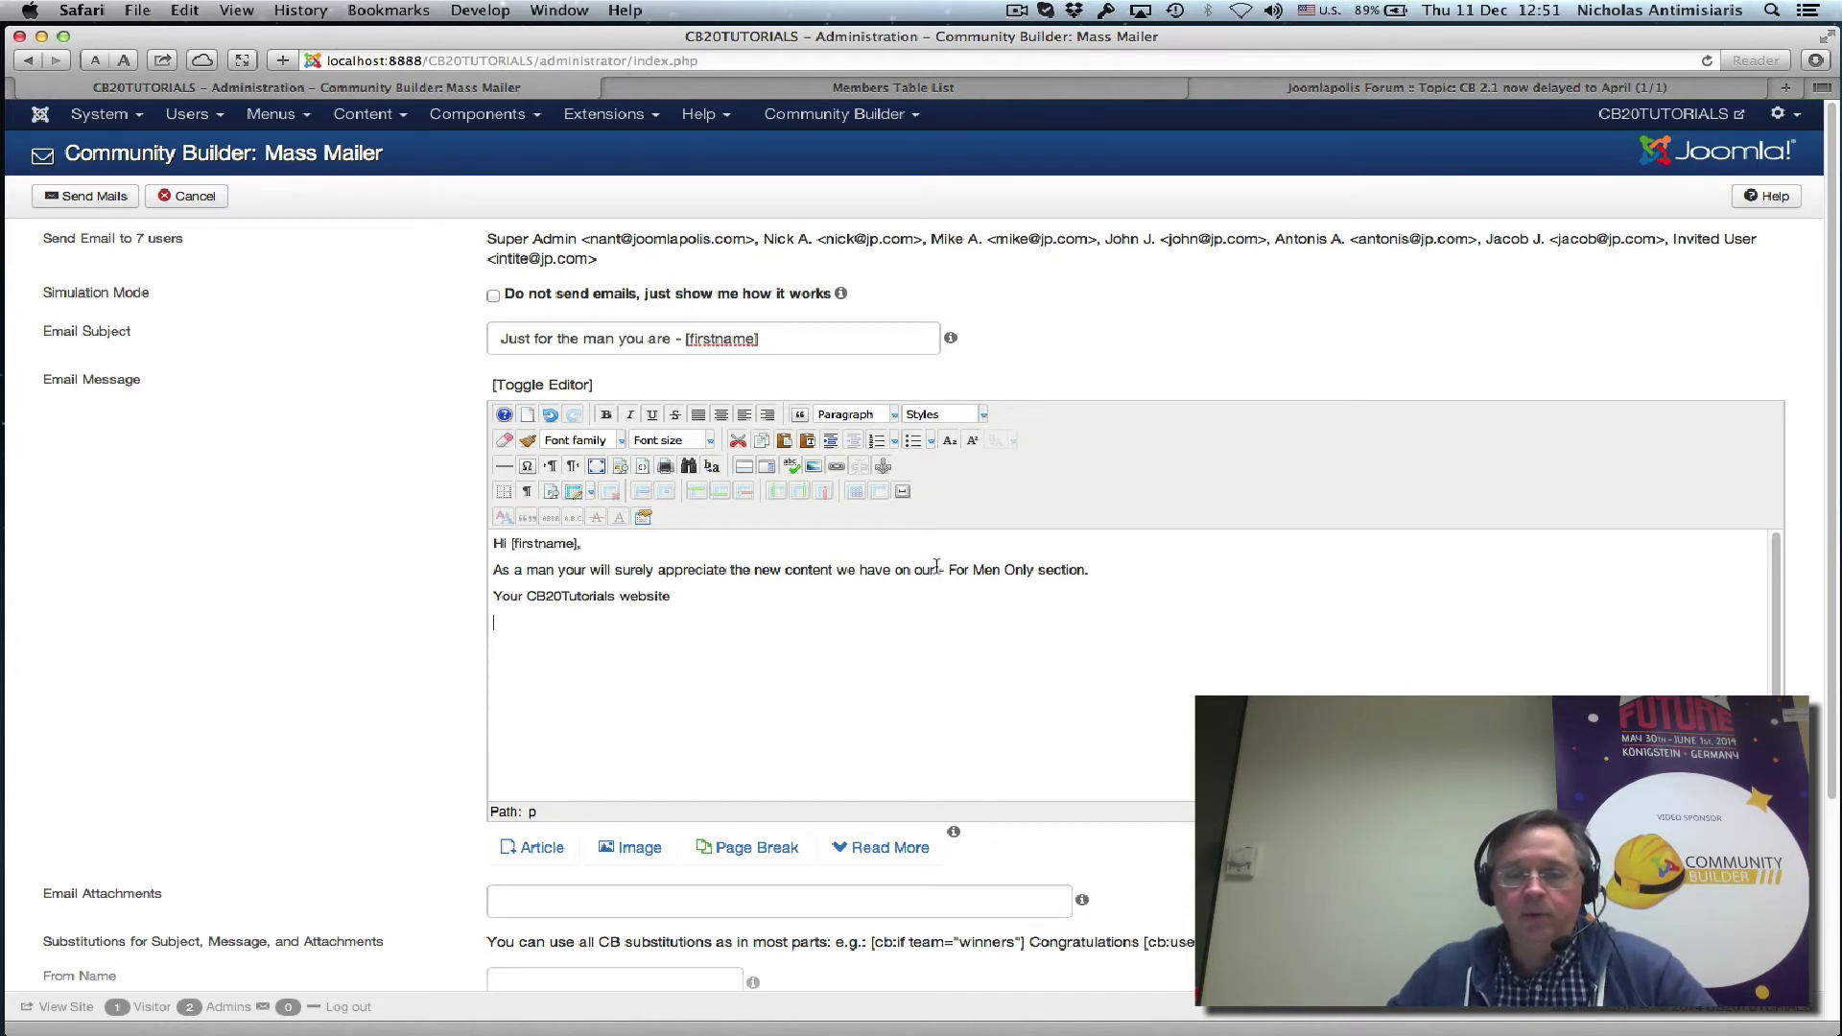
pyautogui.moveTo(945, 573); pyautogui.dragTo(1033, 573)
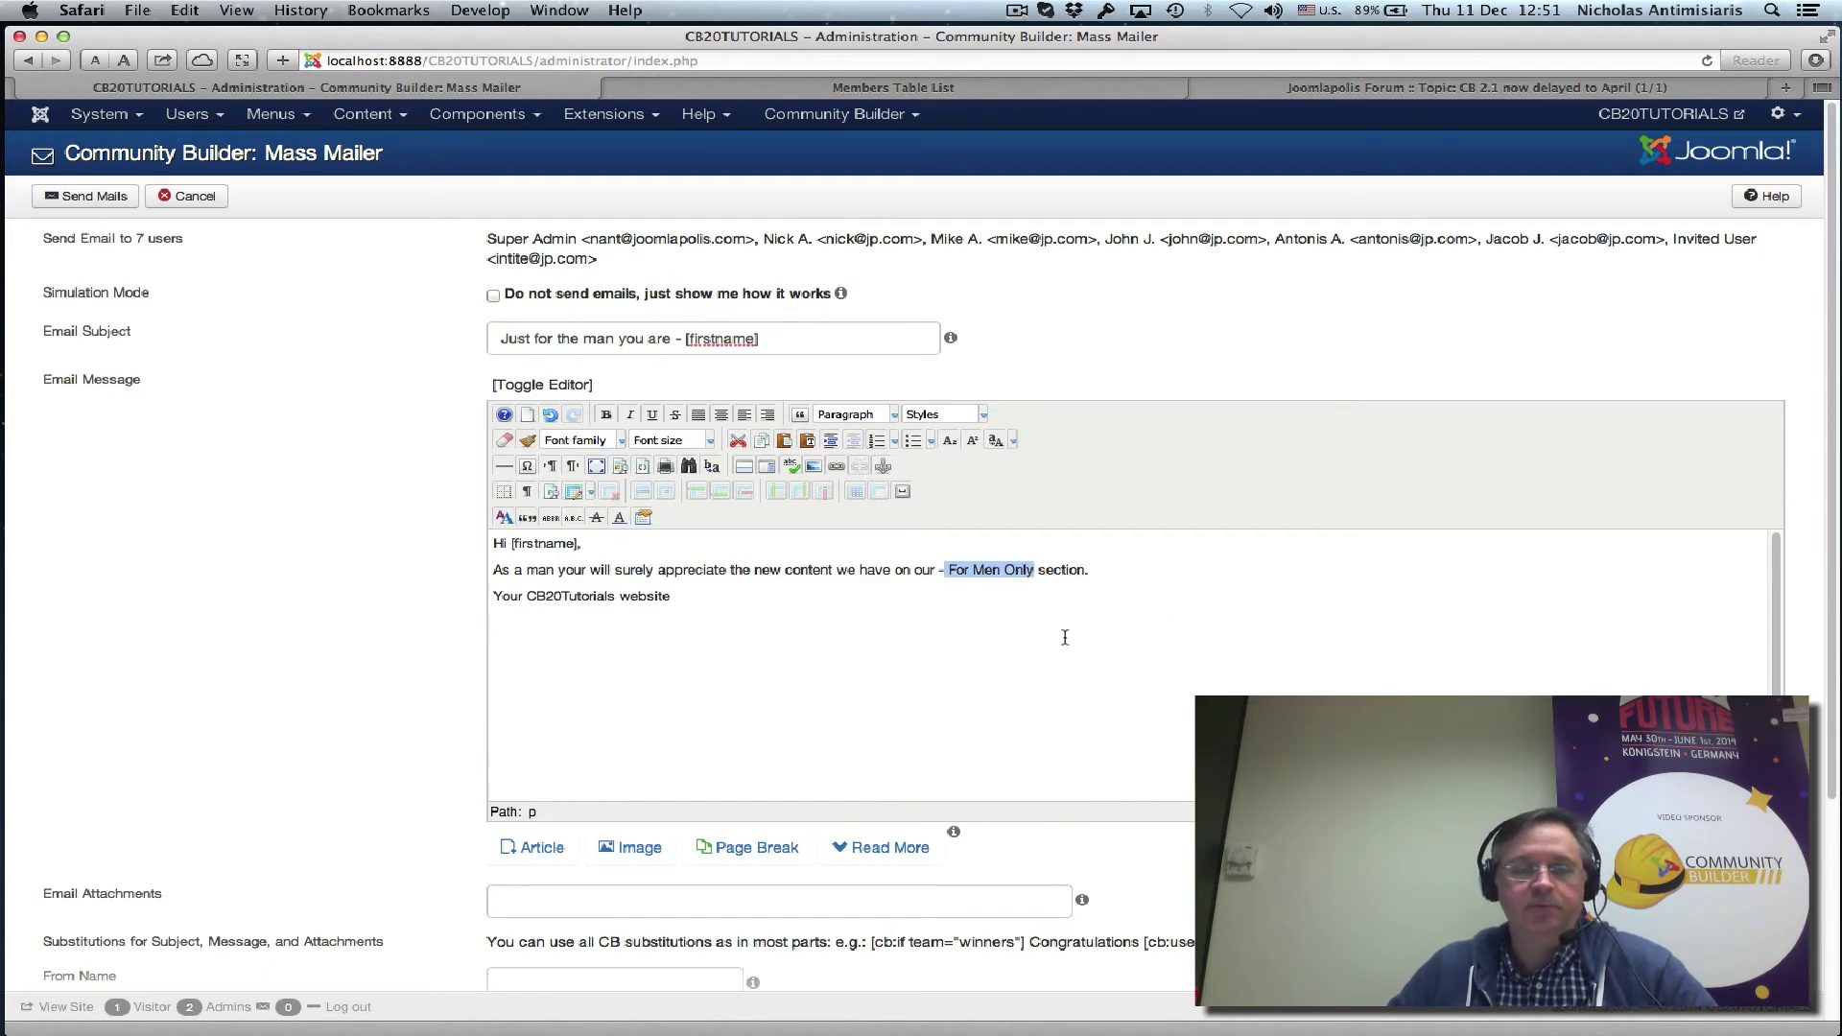
pyautogui.click(1020, 633)
pyautogui.scroll(-5, 859, 678)
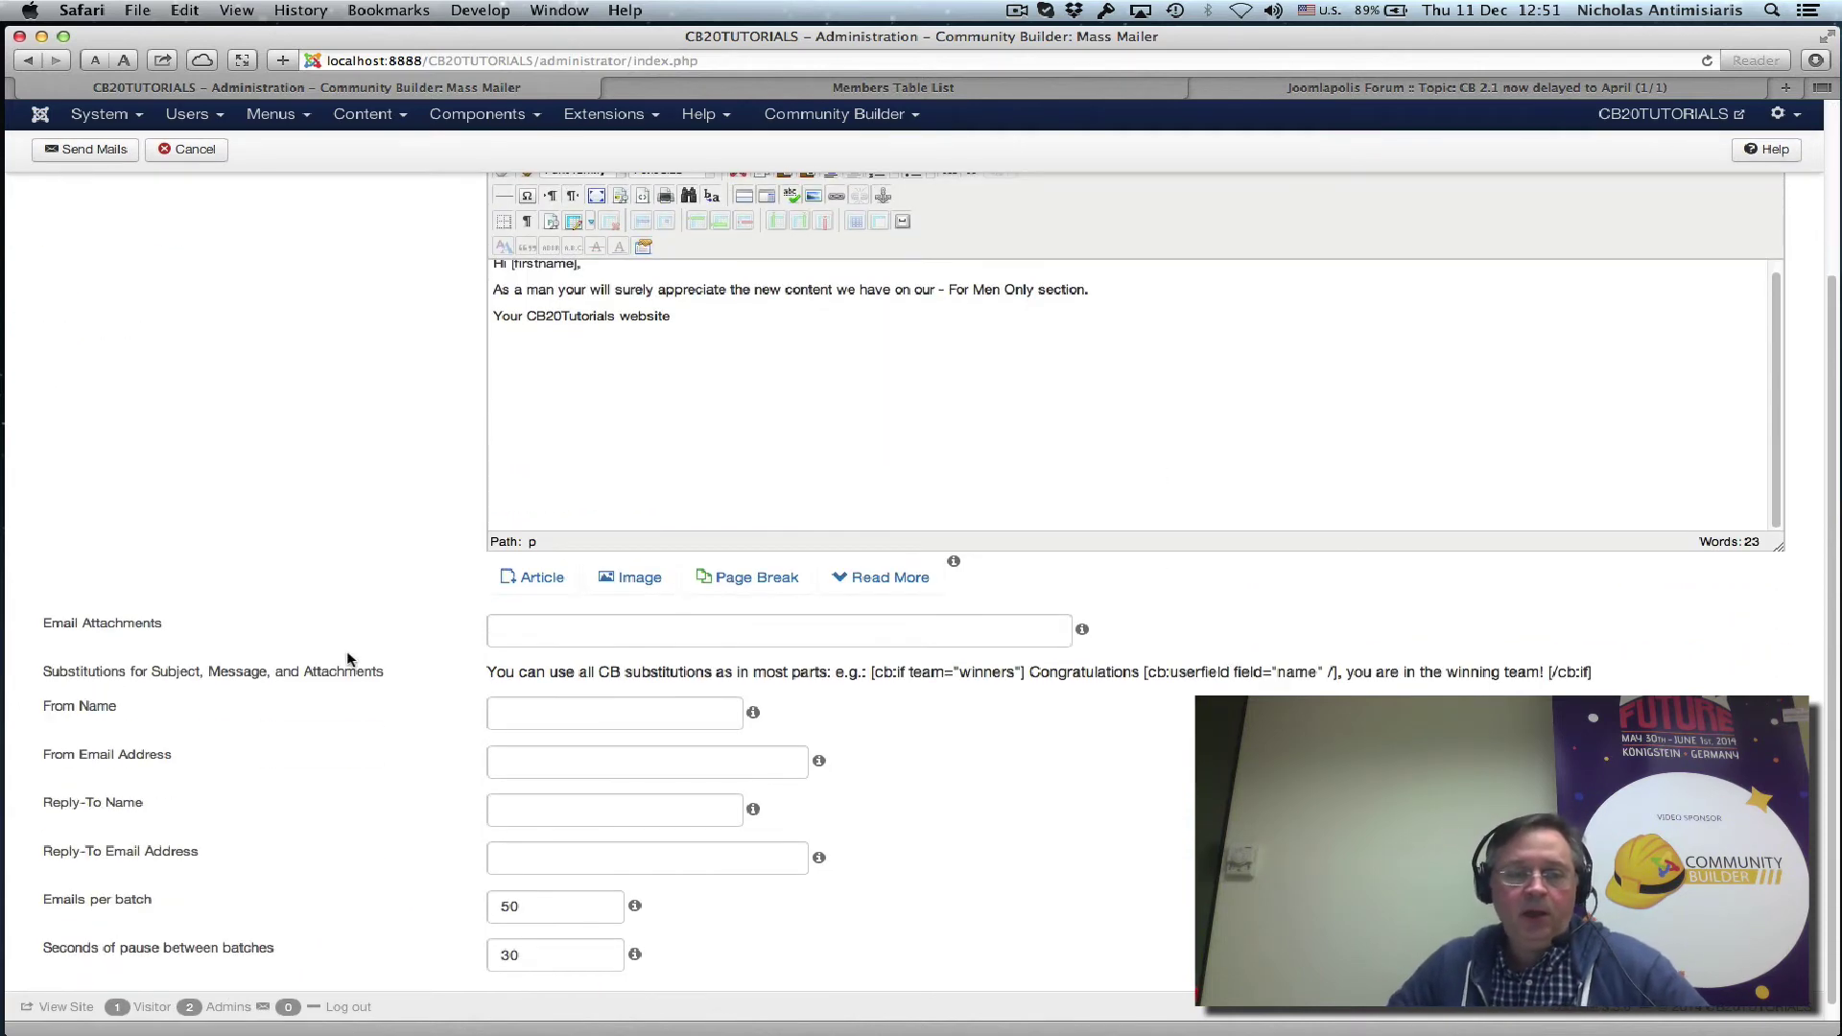
pyautogui.click(875, 628)
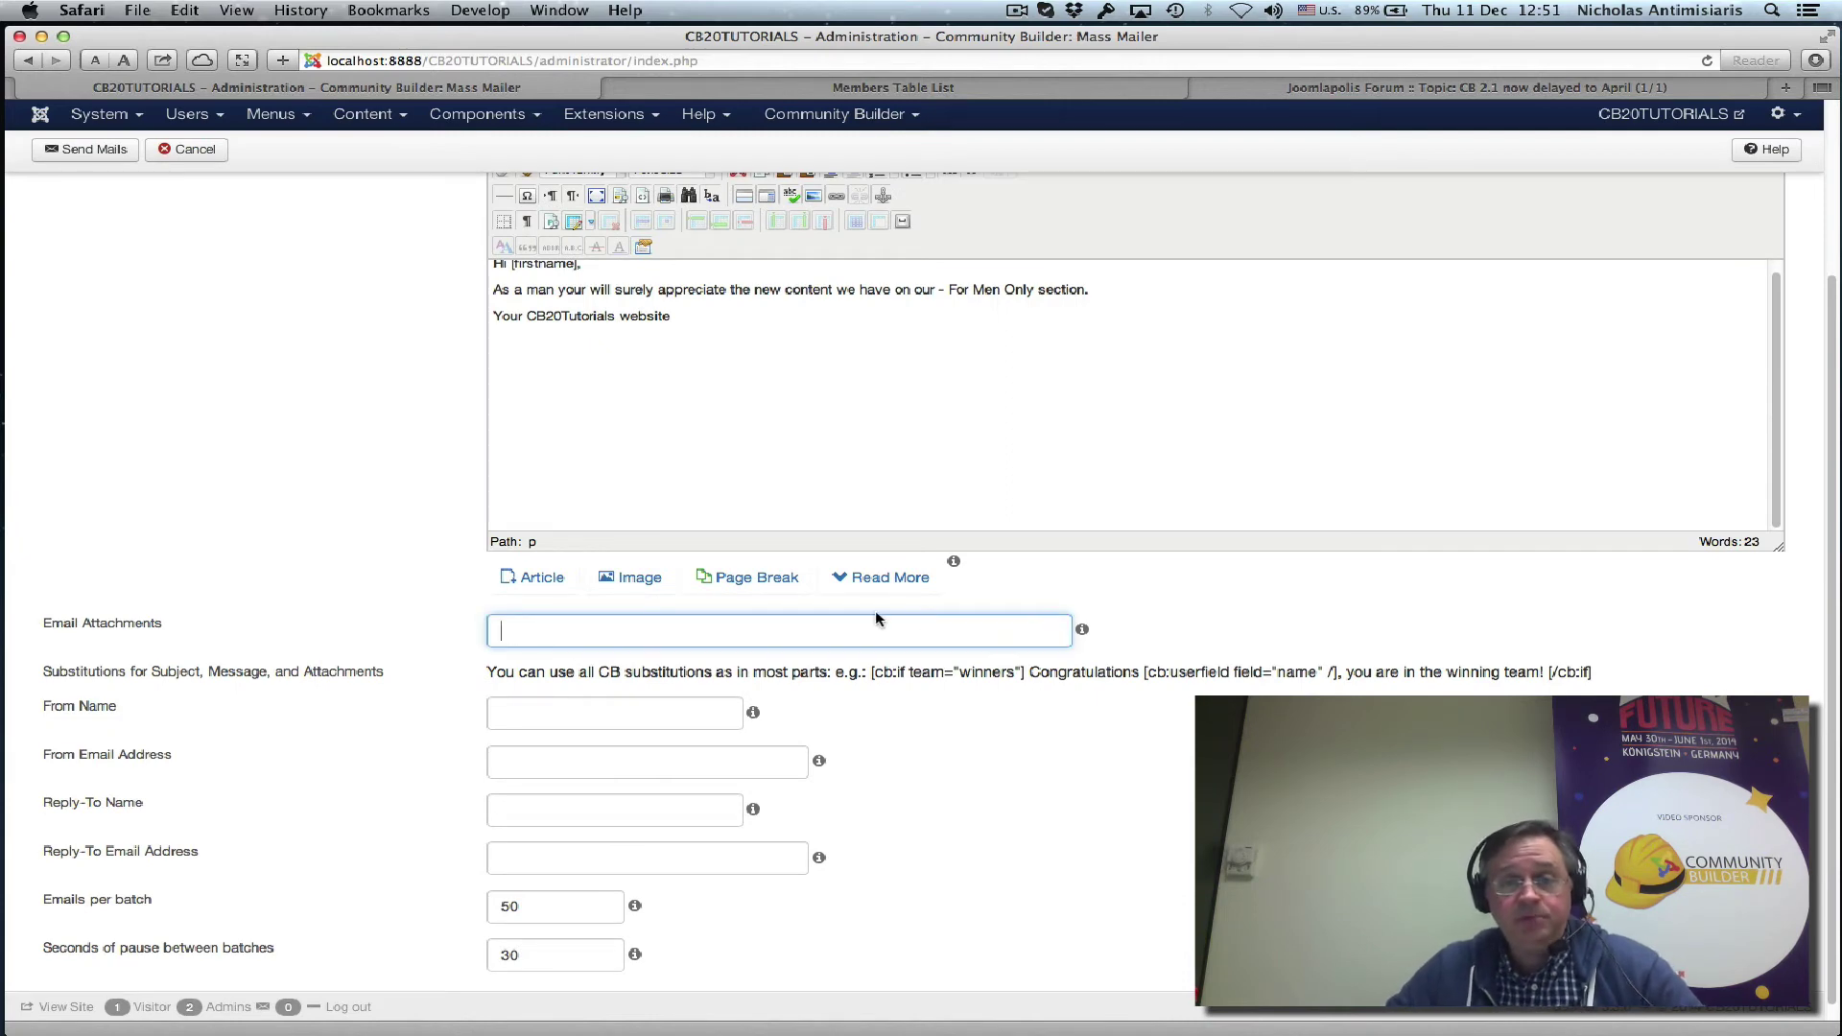
pyautogui.moveTo(1083, 629)
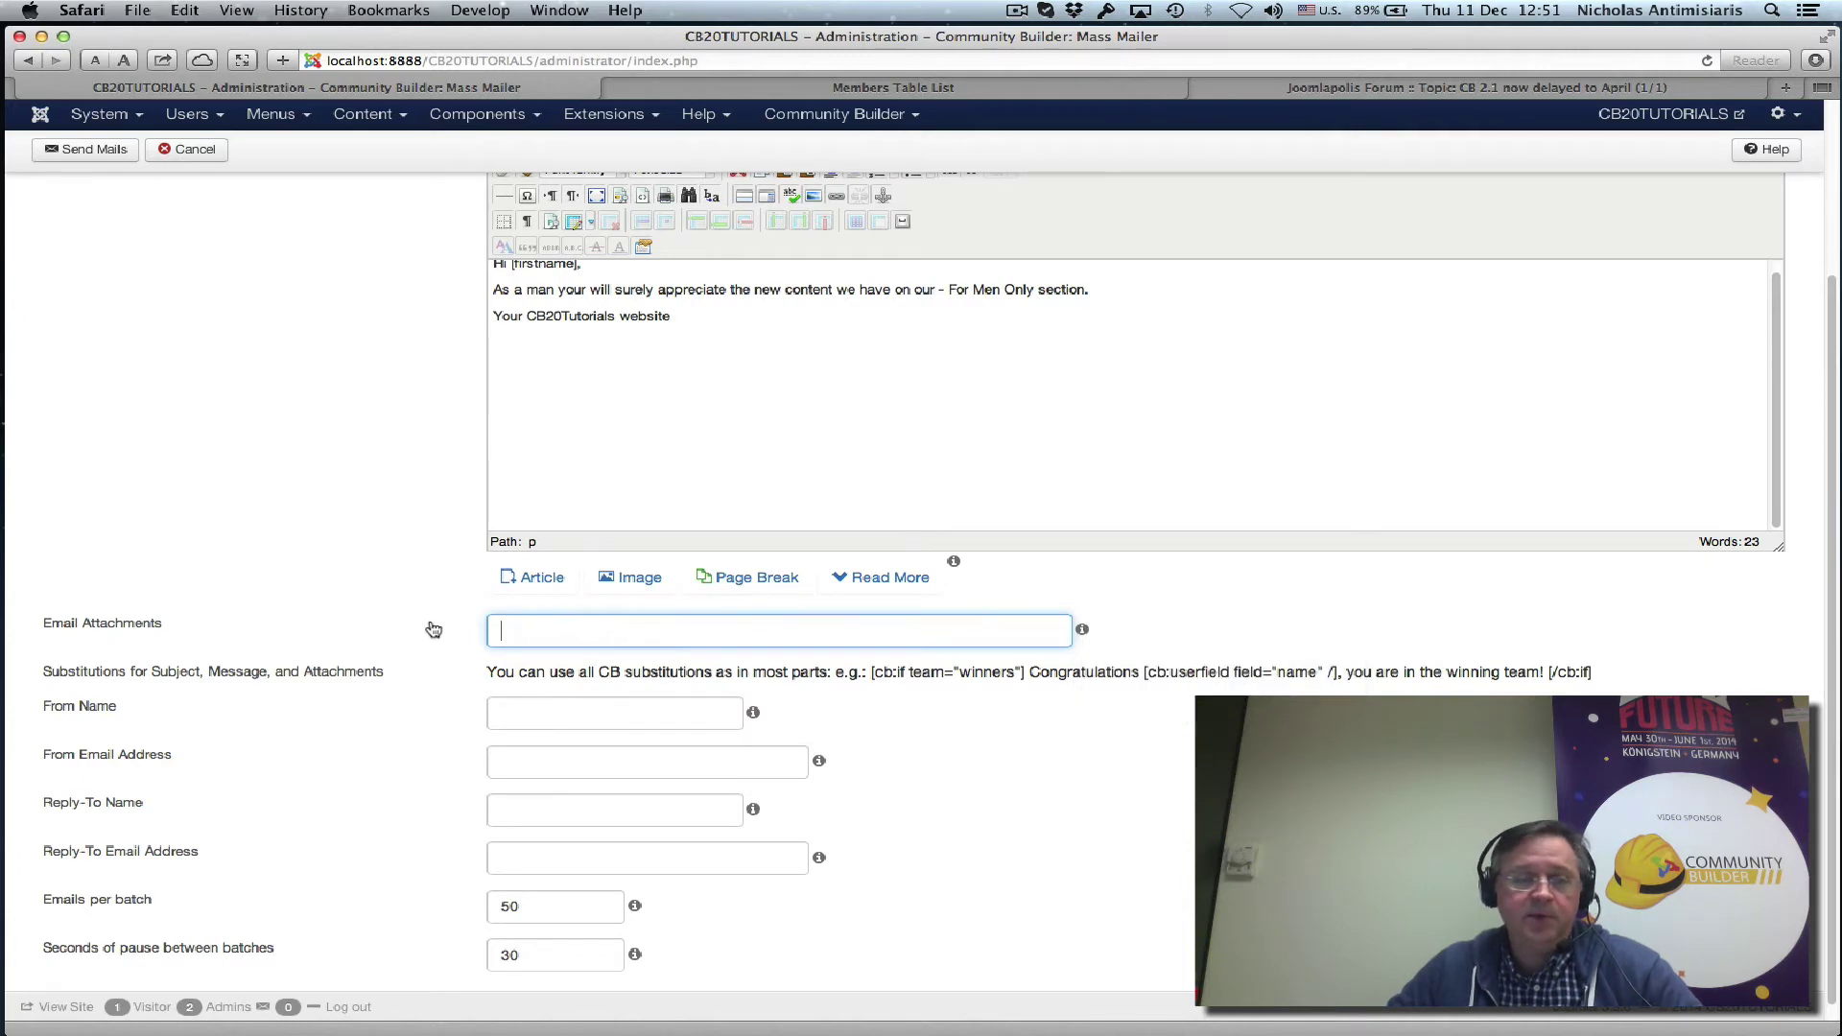
pyautogui.scroll(-1, 432, 629)
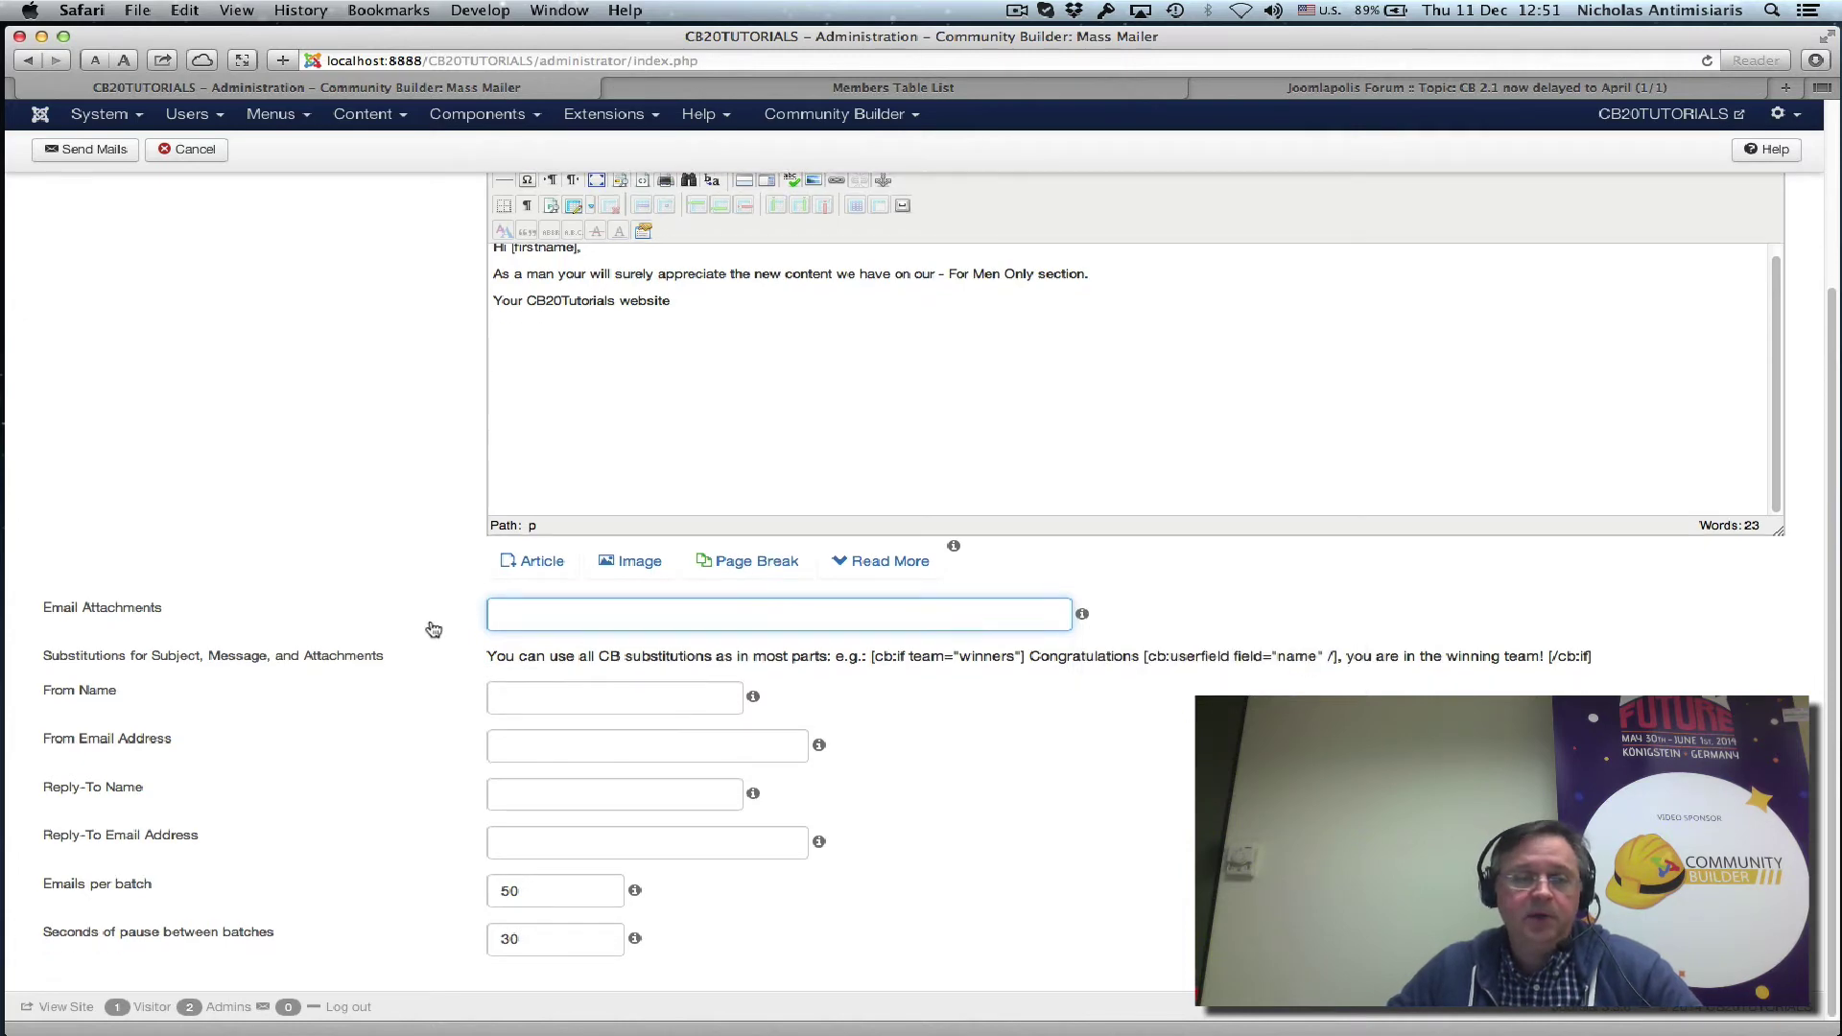
pyautogui.click(545, 698)
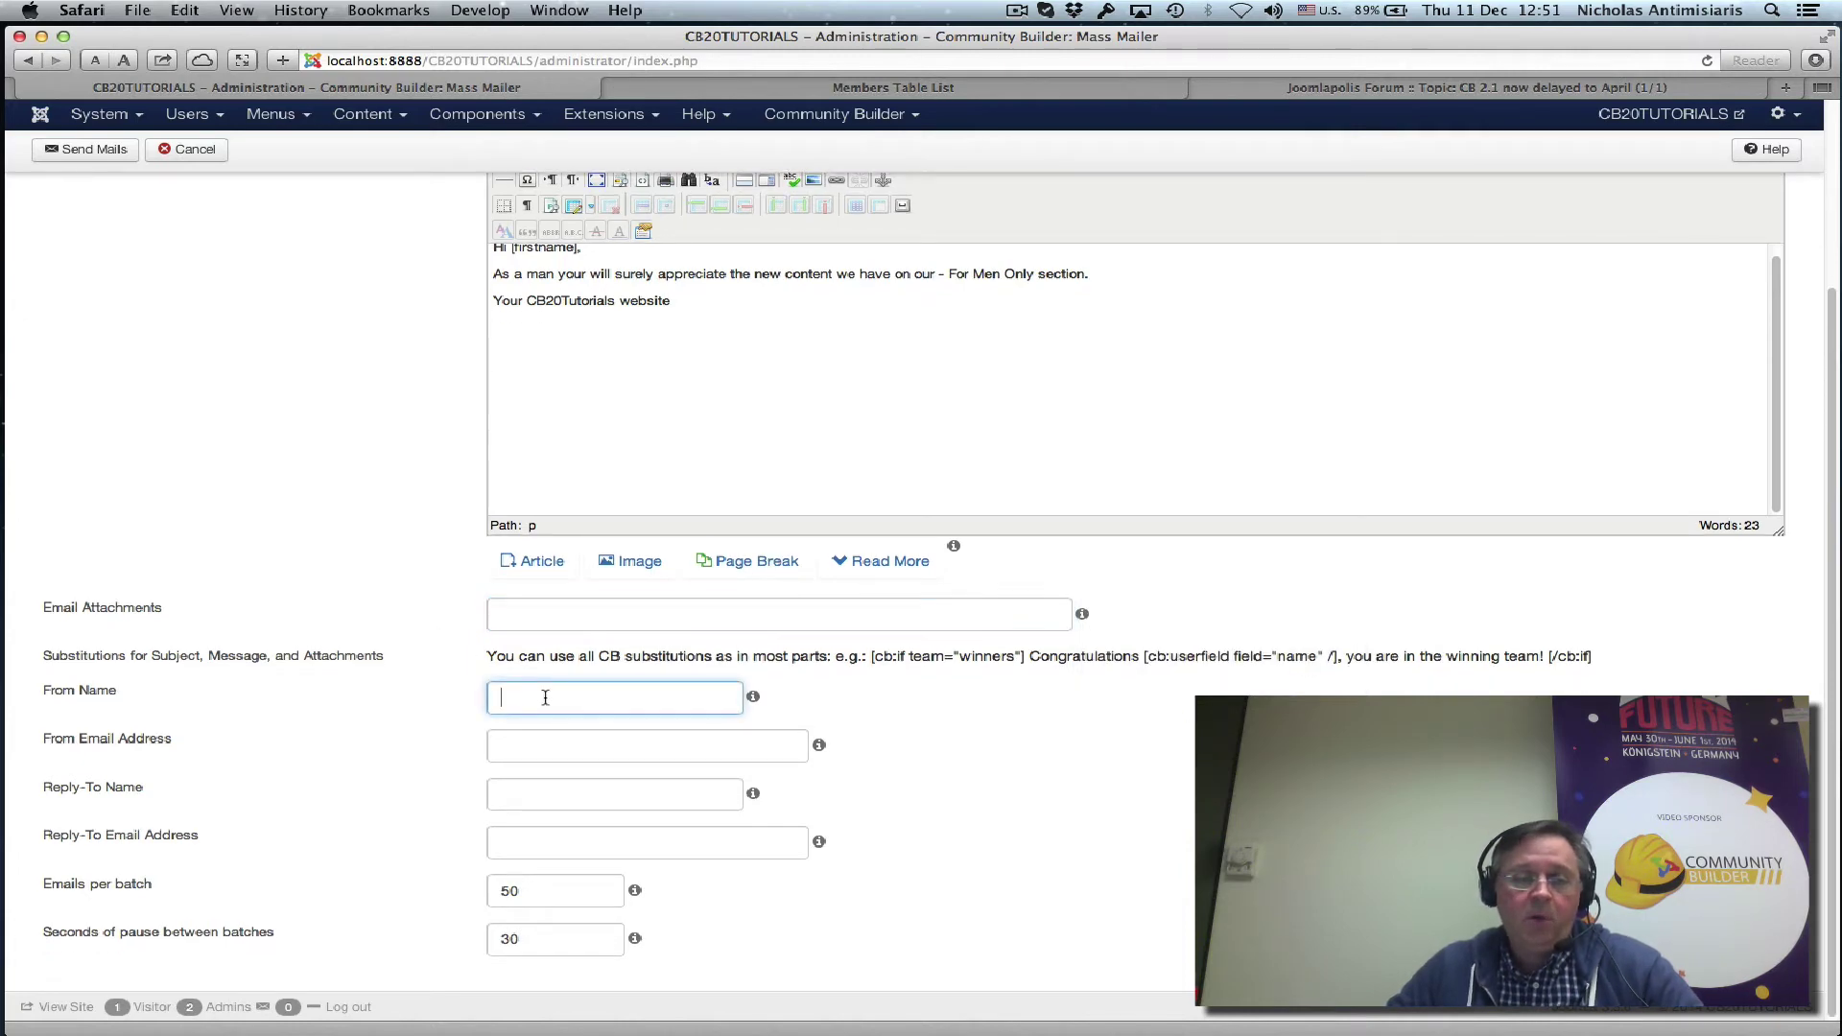
pyautogui.click(503, 741)
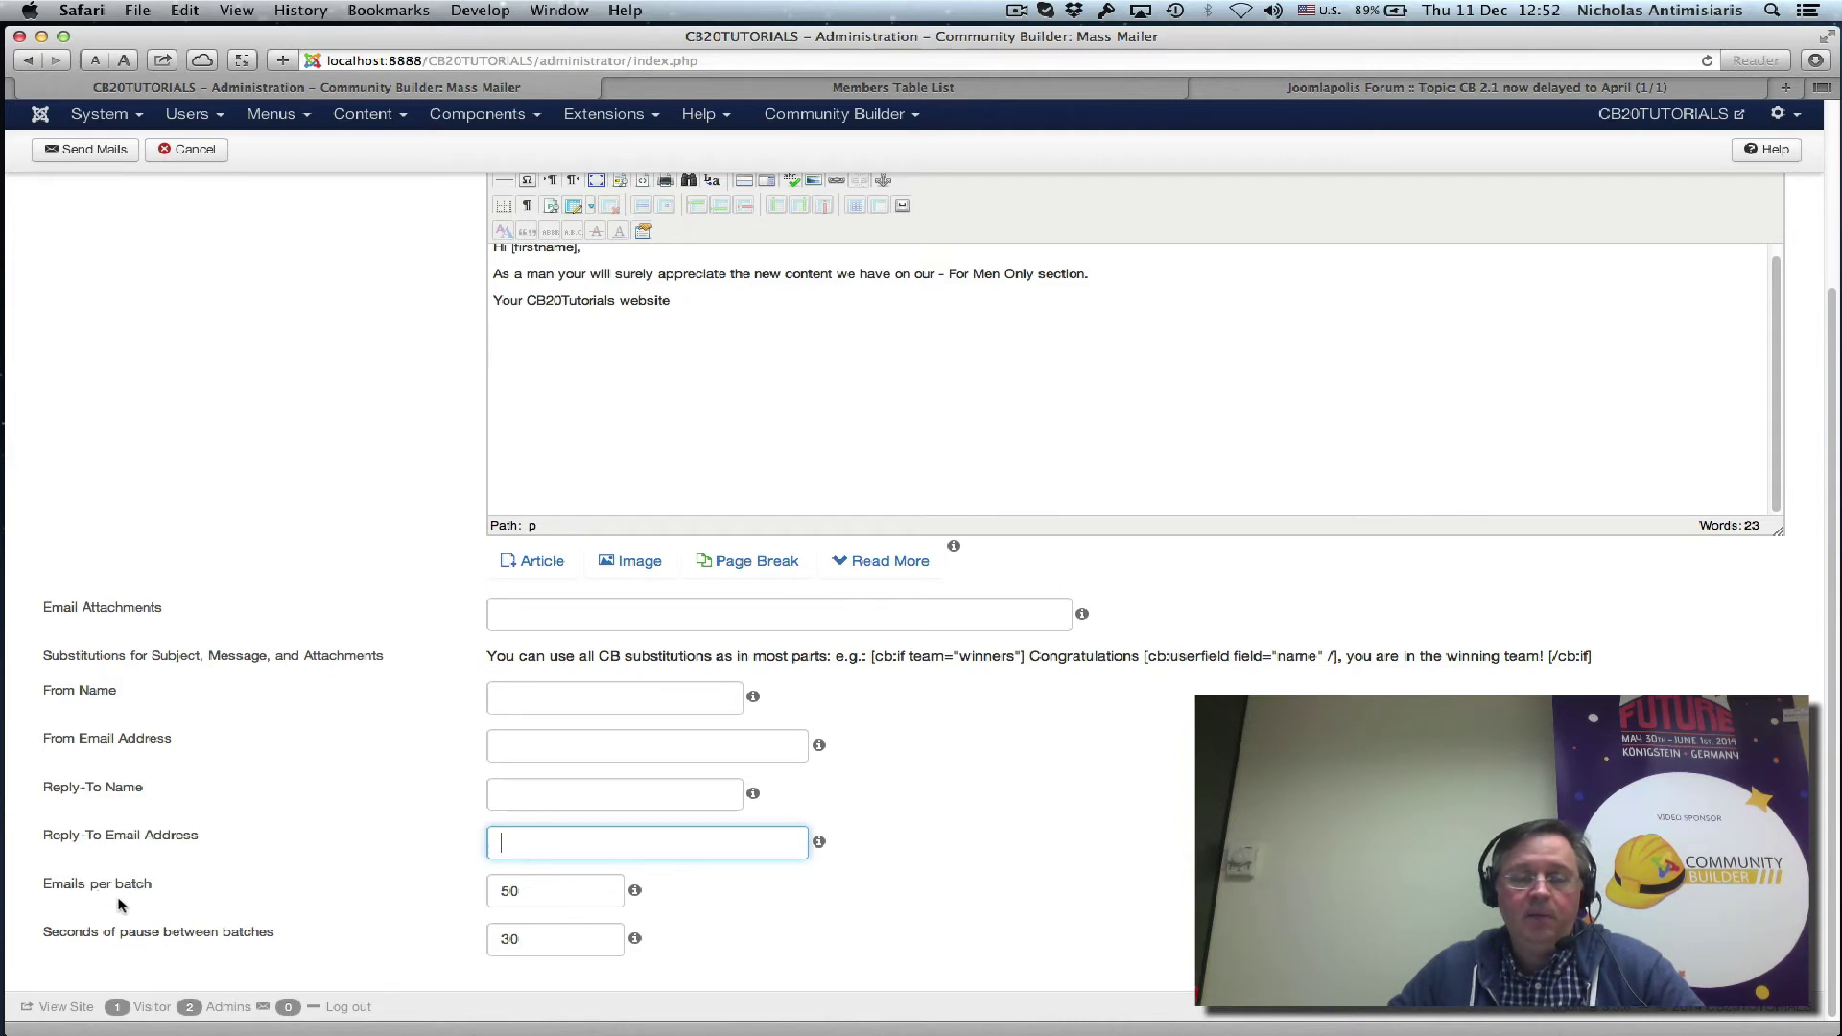
pyautogui.press('Tab')
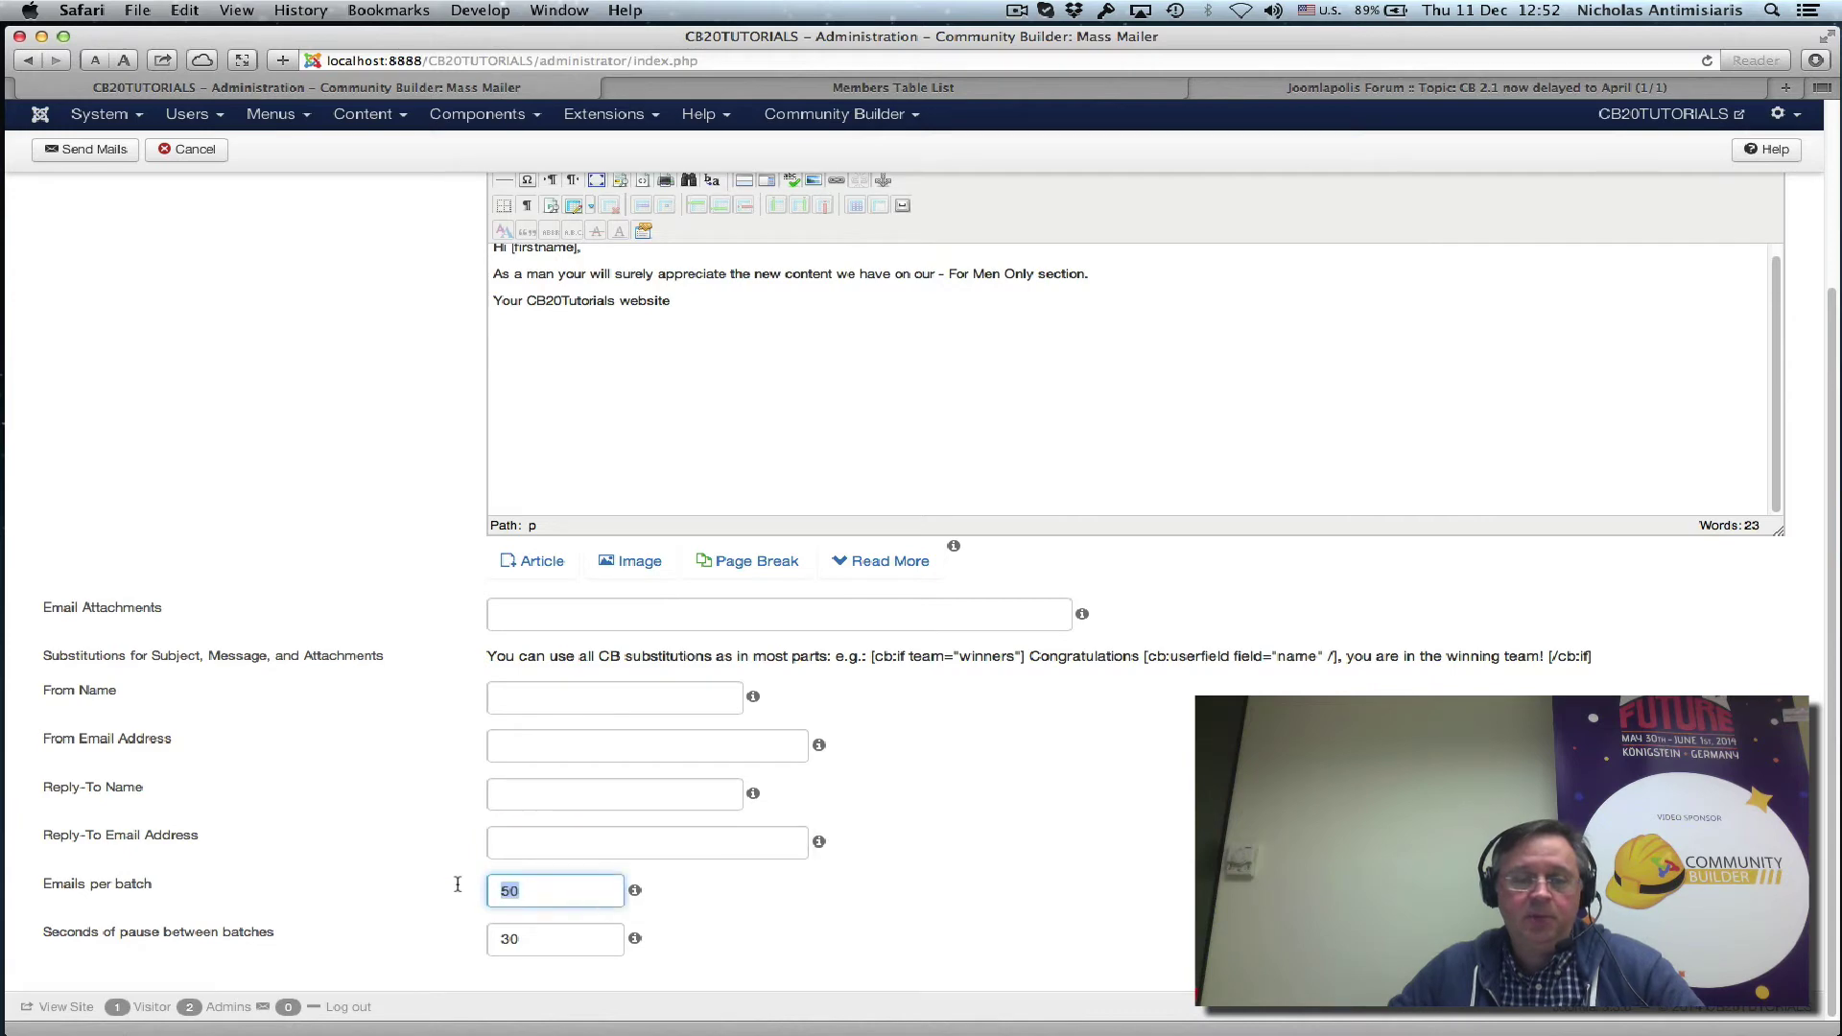
pyautogui.click(275, 899)
pyautogui.click(491, 938)
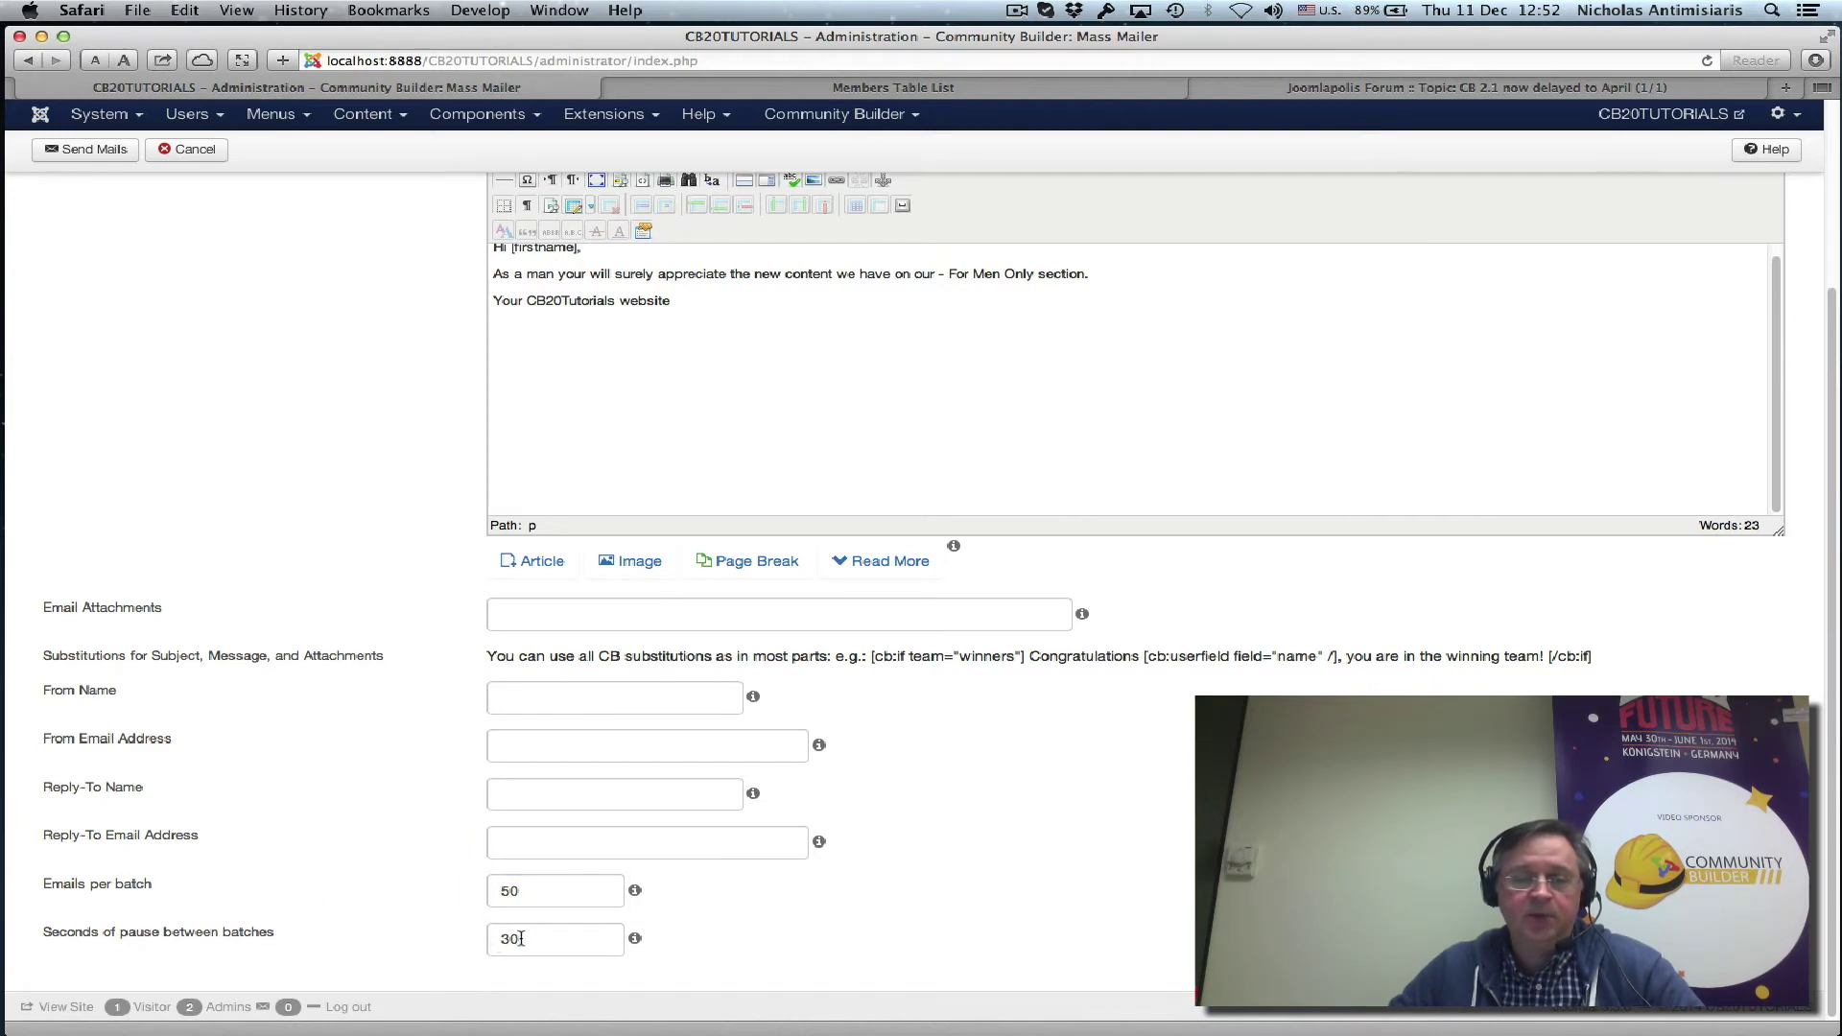
pyautogui.click(998, 928)
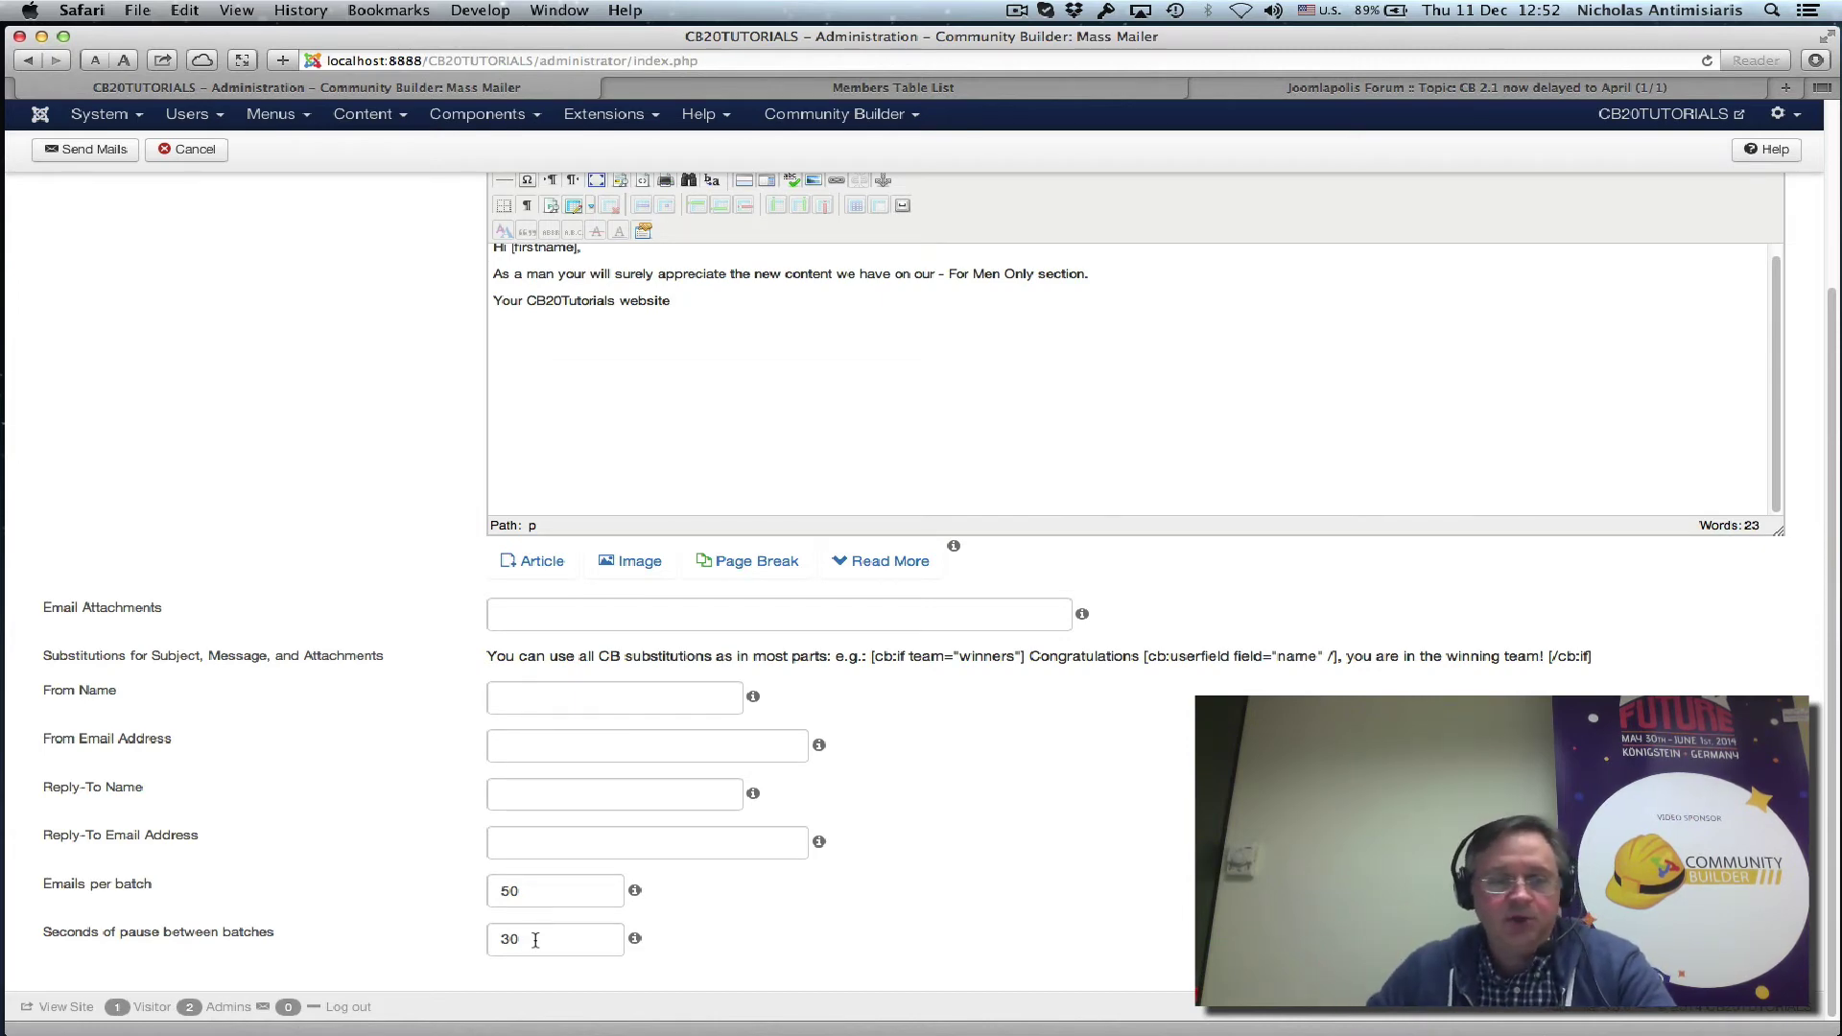
# Check the 7 recipients and send the 'Just for the man you are' email.
pyautogui.scroll(2, 910, 886)
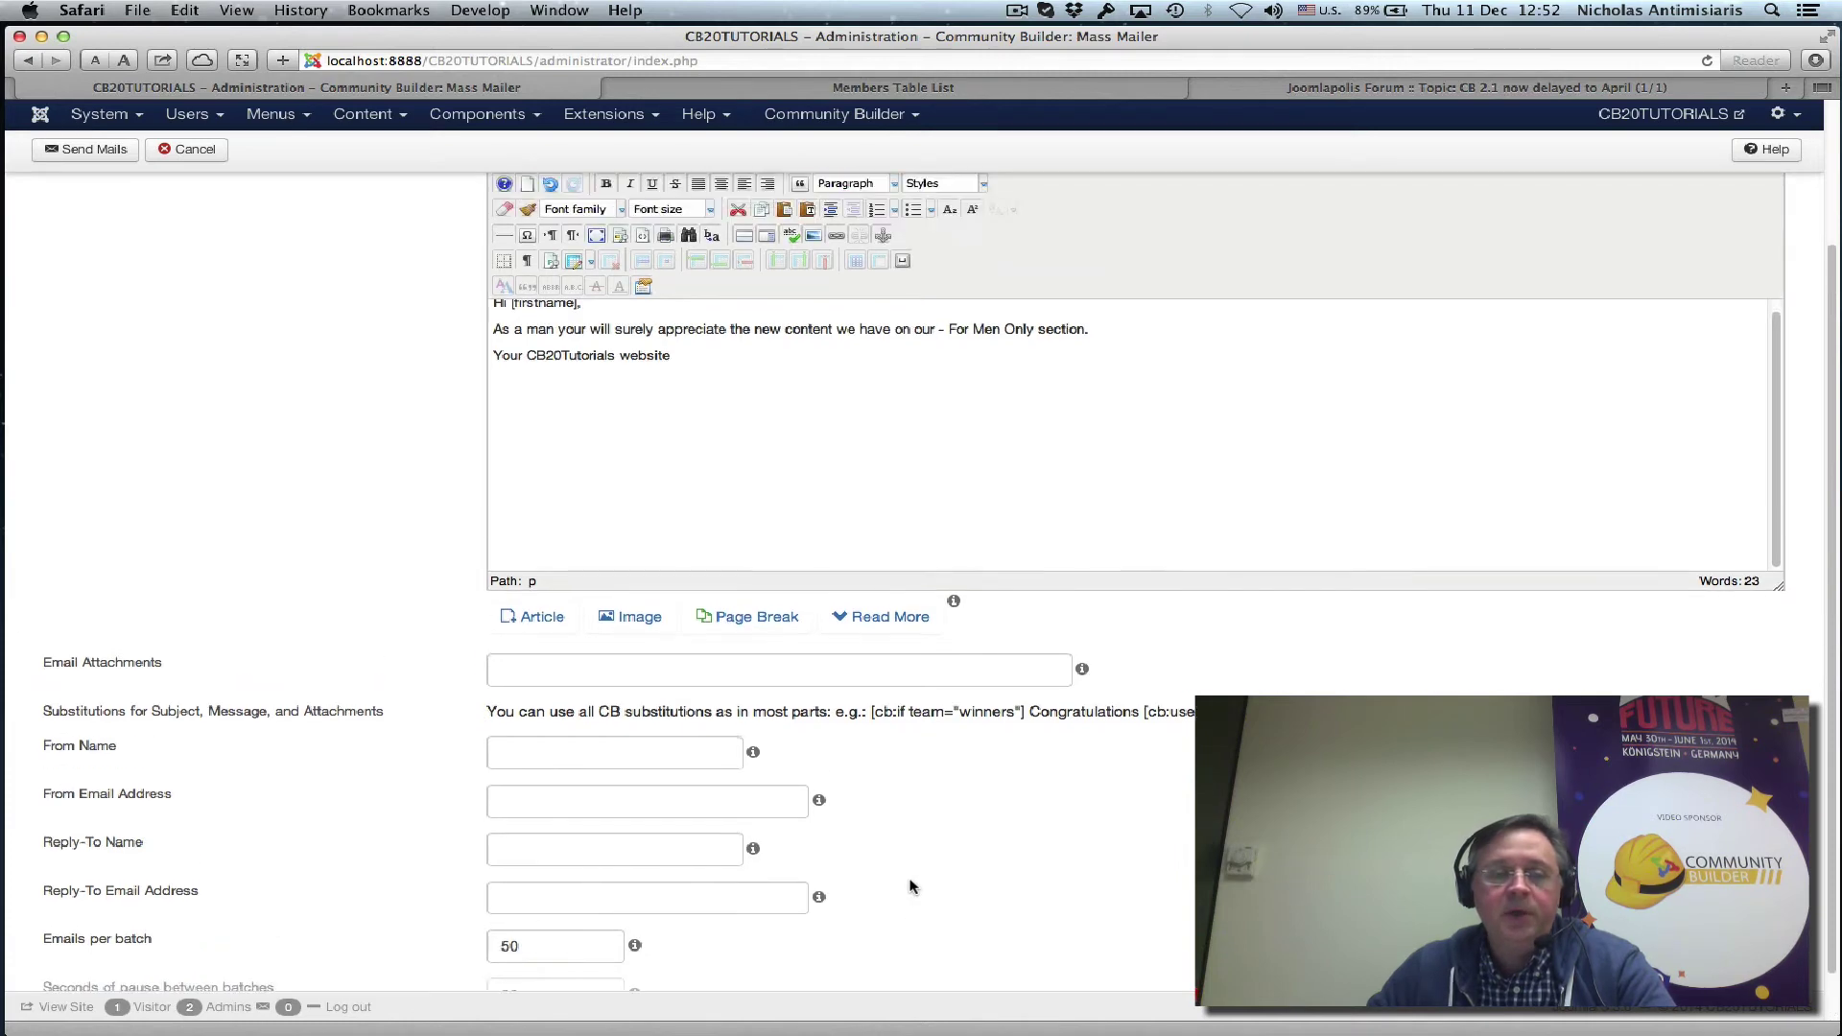
pyautogui.scroll(-2, 911, 886)
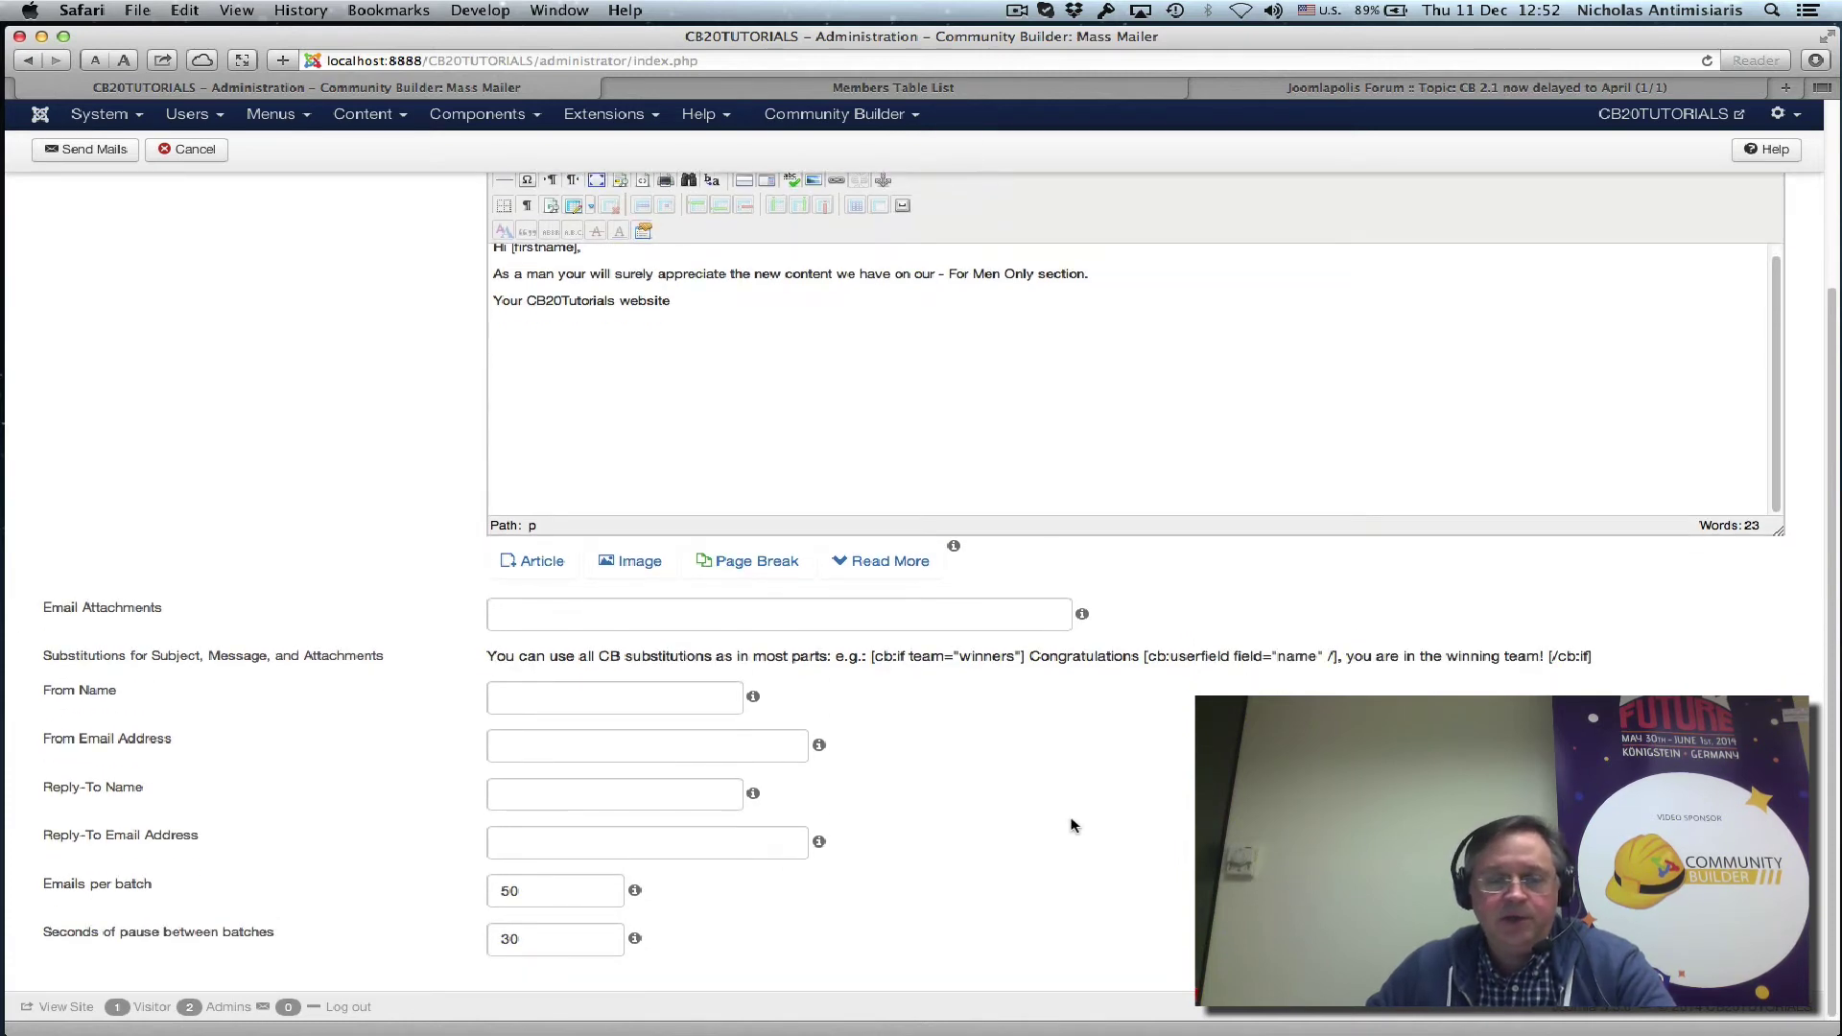
pyautogui.scroll(10, 1071, 820)
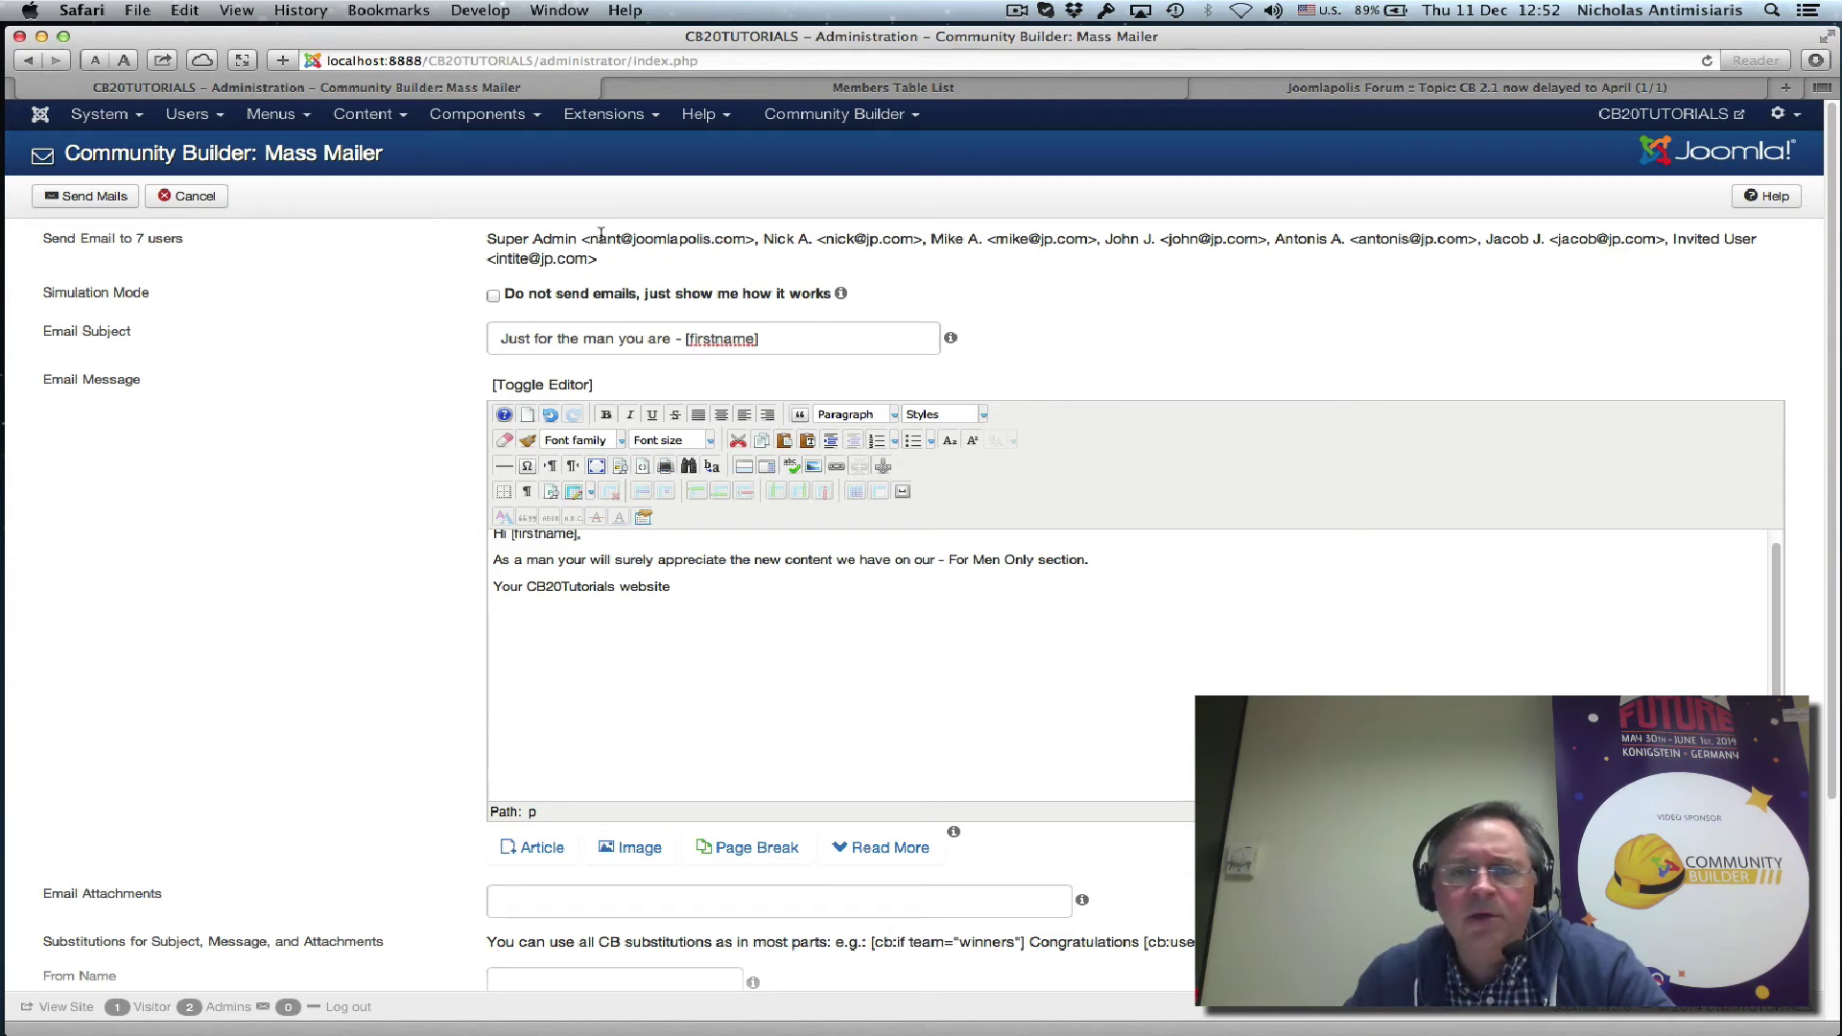
pyautogui.moveTo(600, 236); pyautogui.dragTo(745, 237)
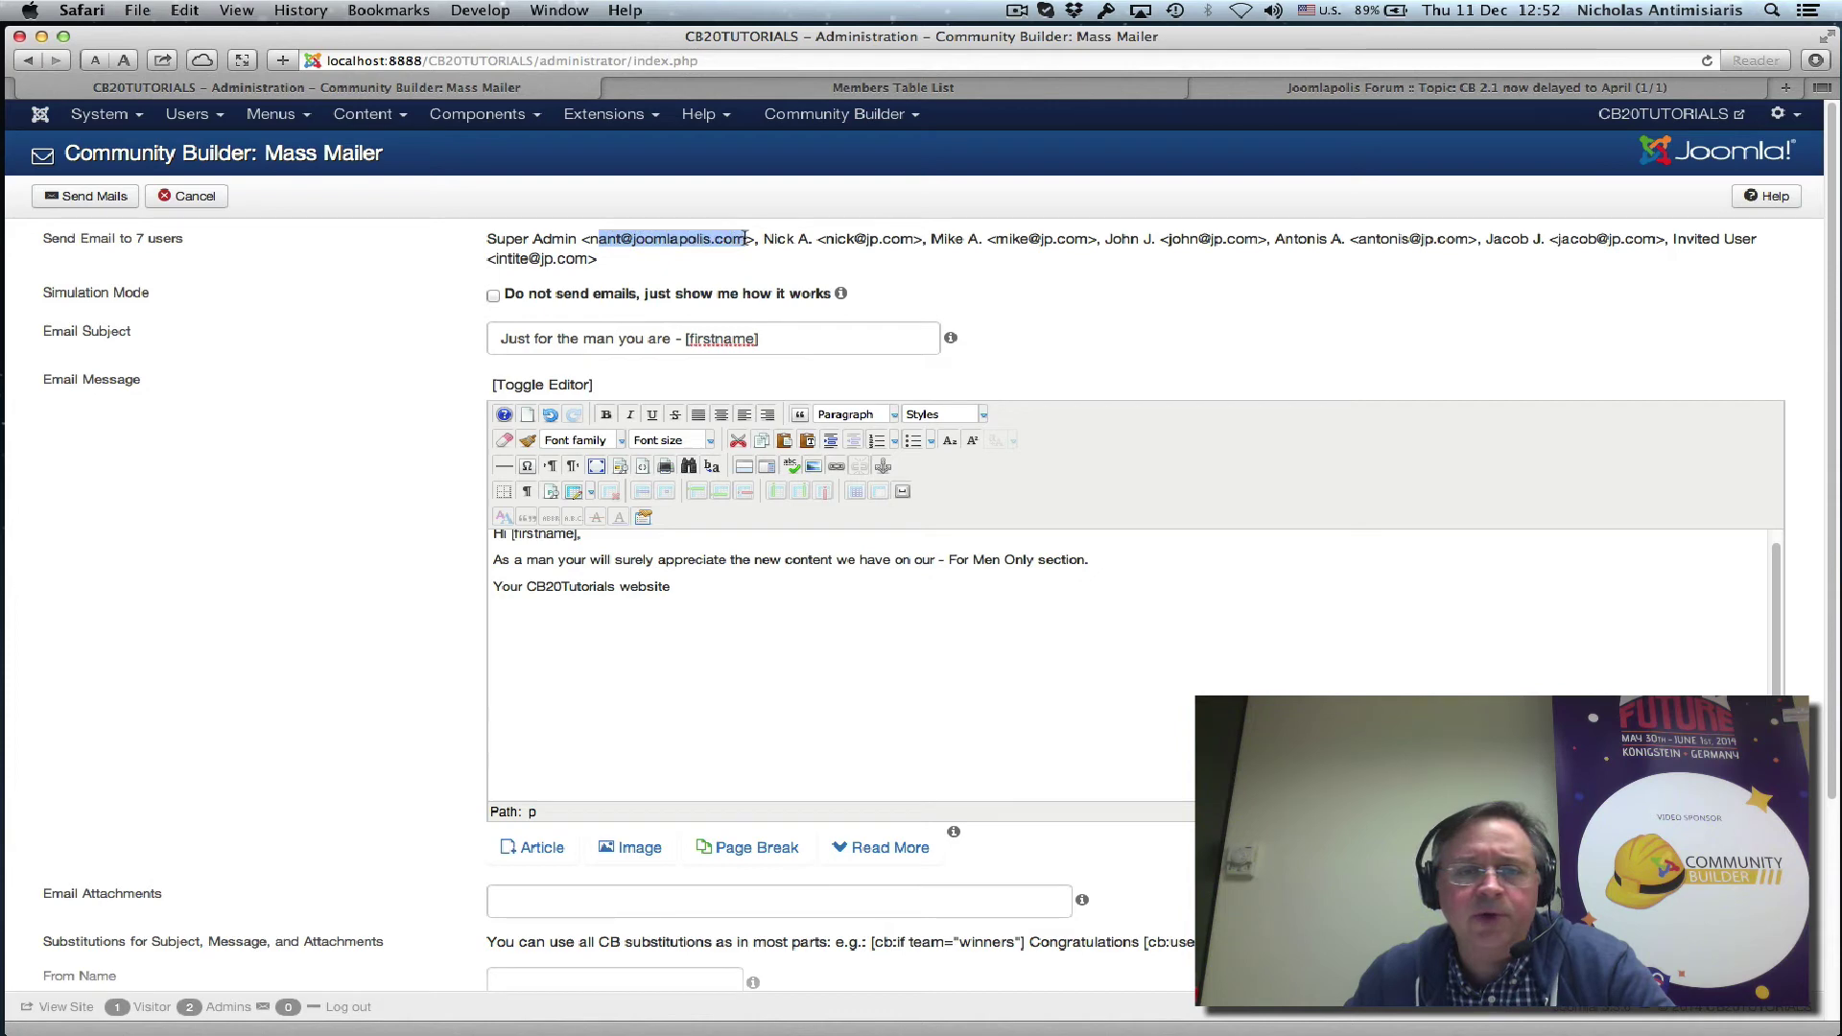
pyautogui.click(543, 240)
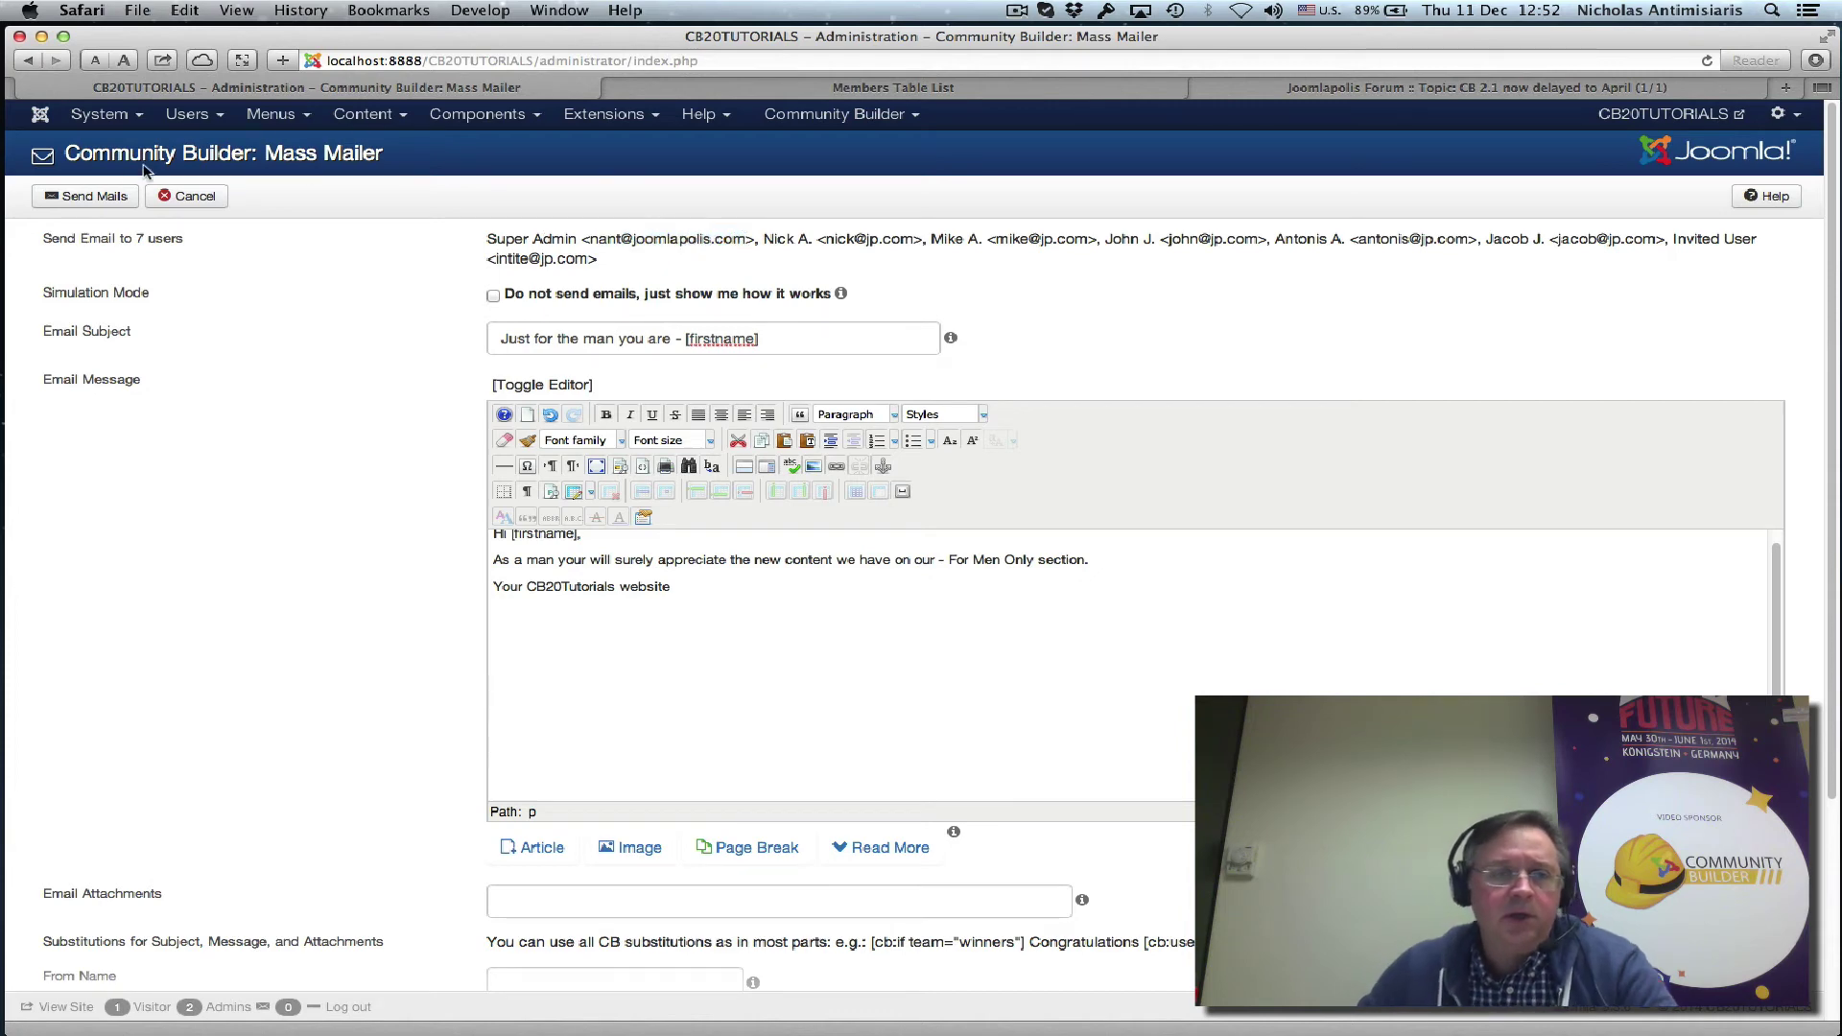
pyautogui.click(90, 196)
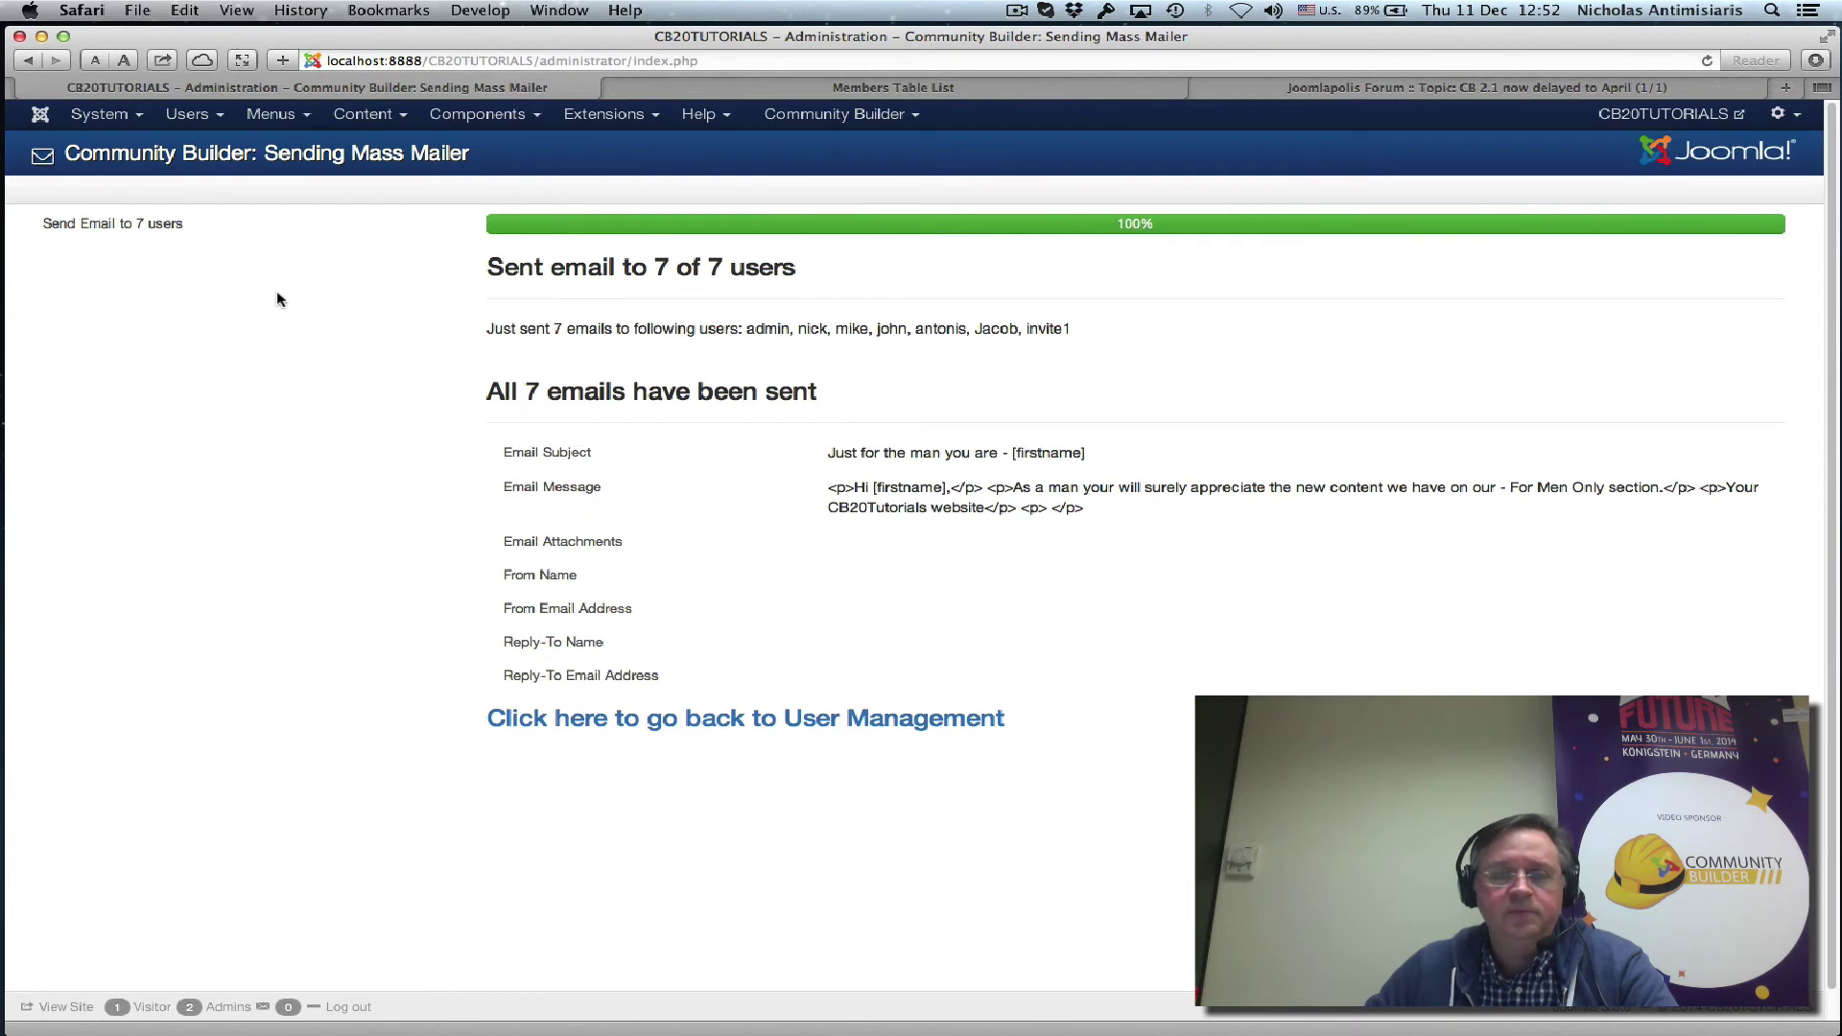
pyautogui.press('super+Tab')
pyautogui.press('super+Tab')
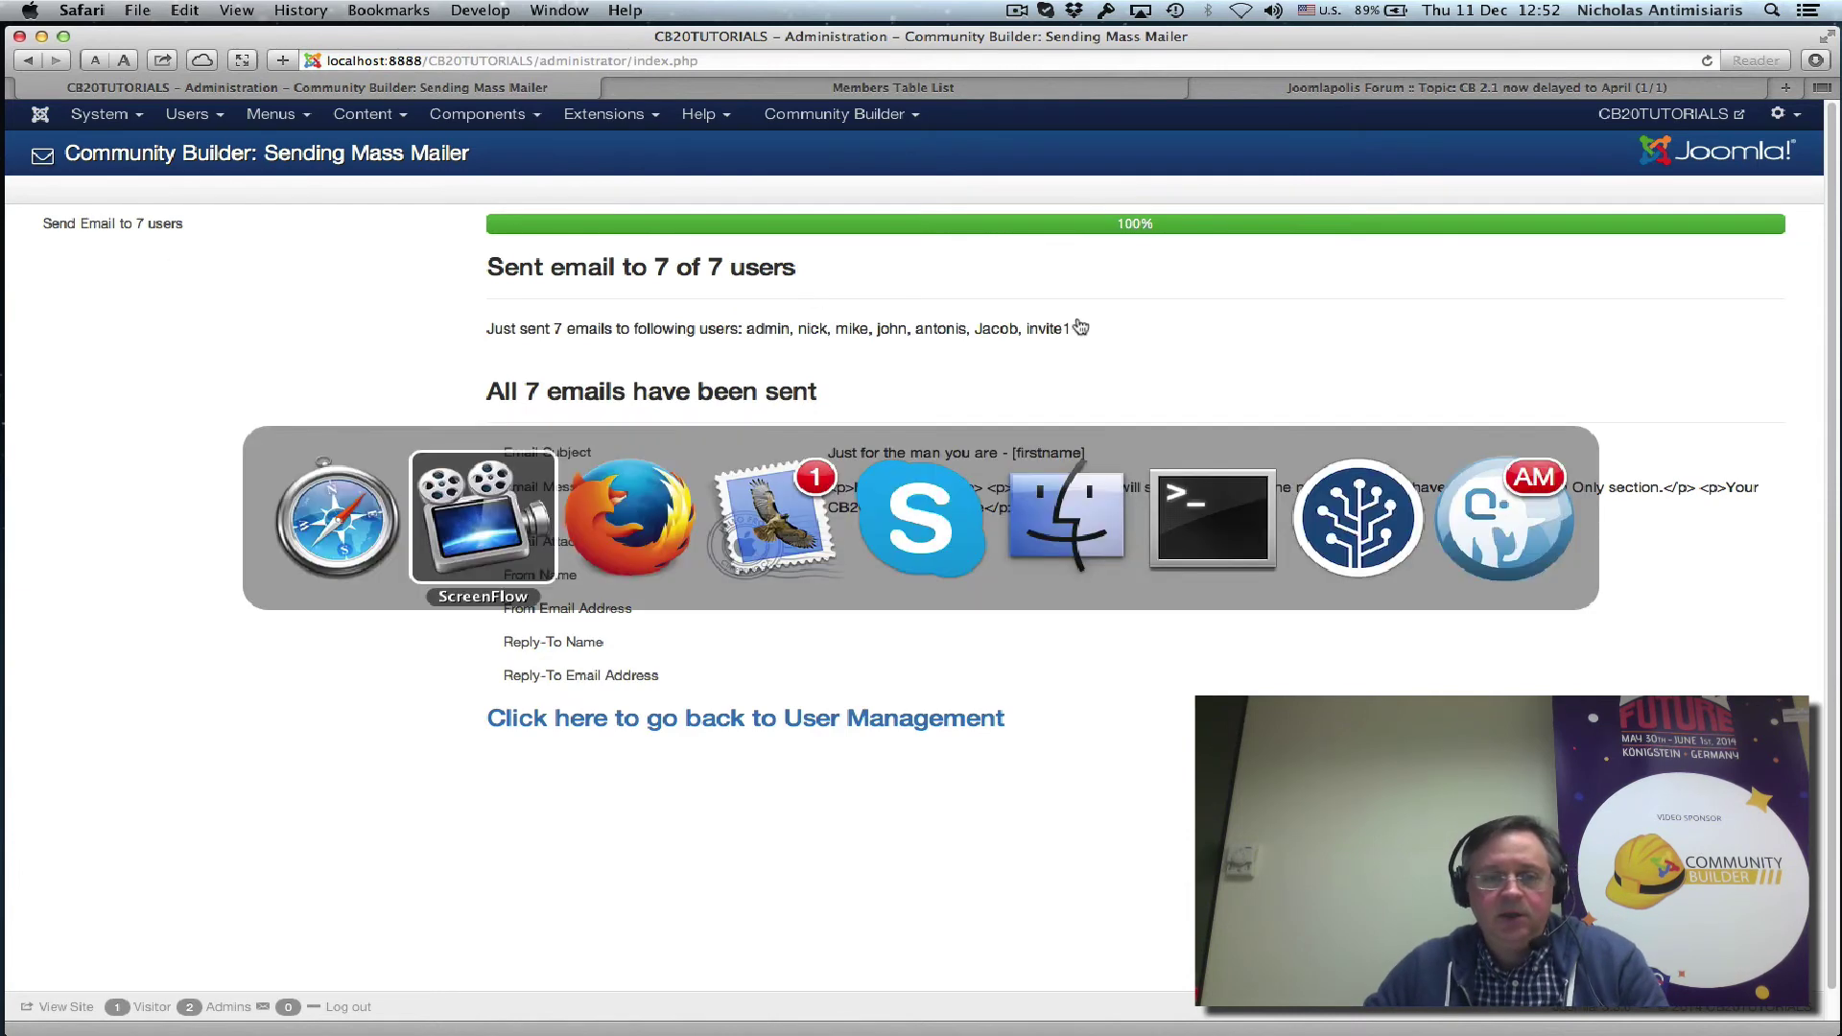
pyautogui.press('super+Tab')
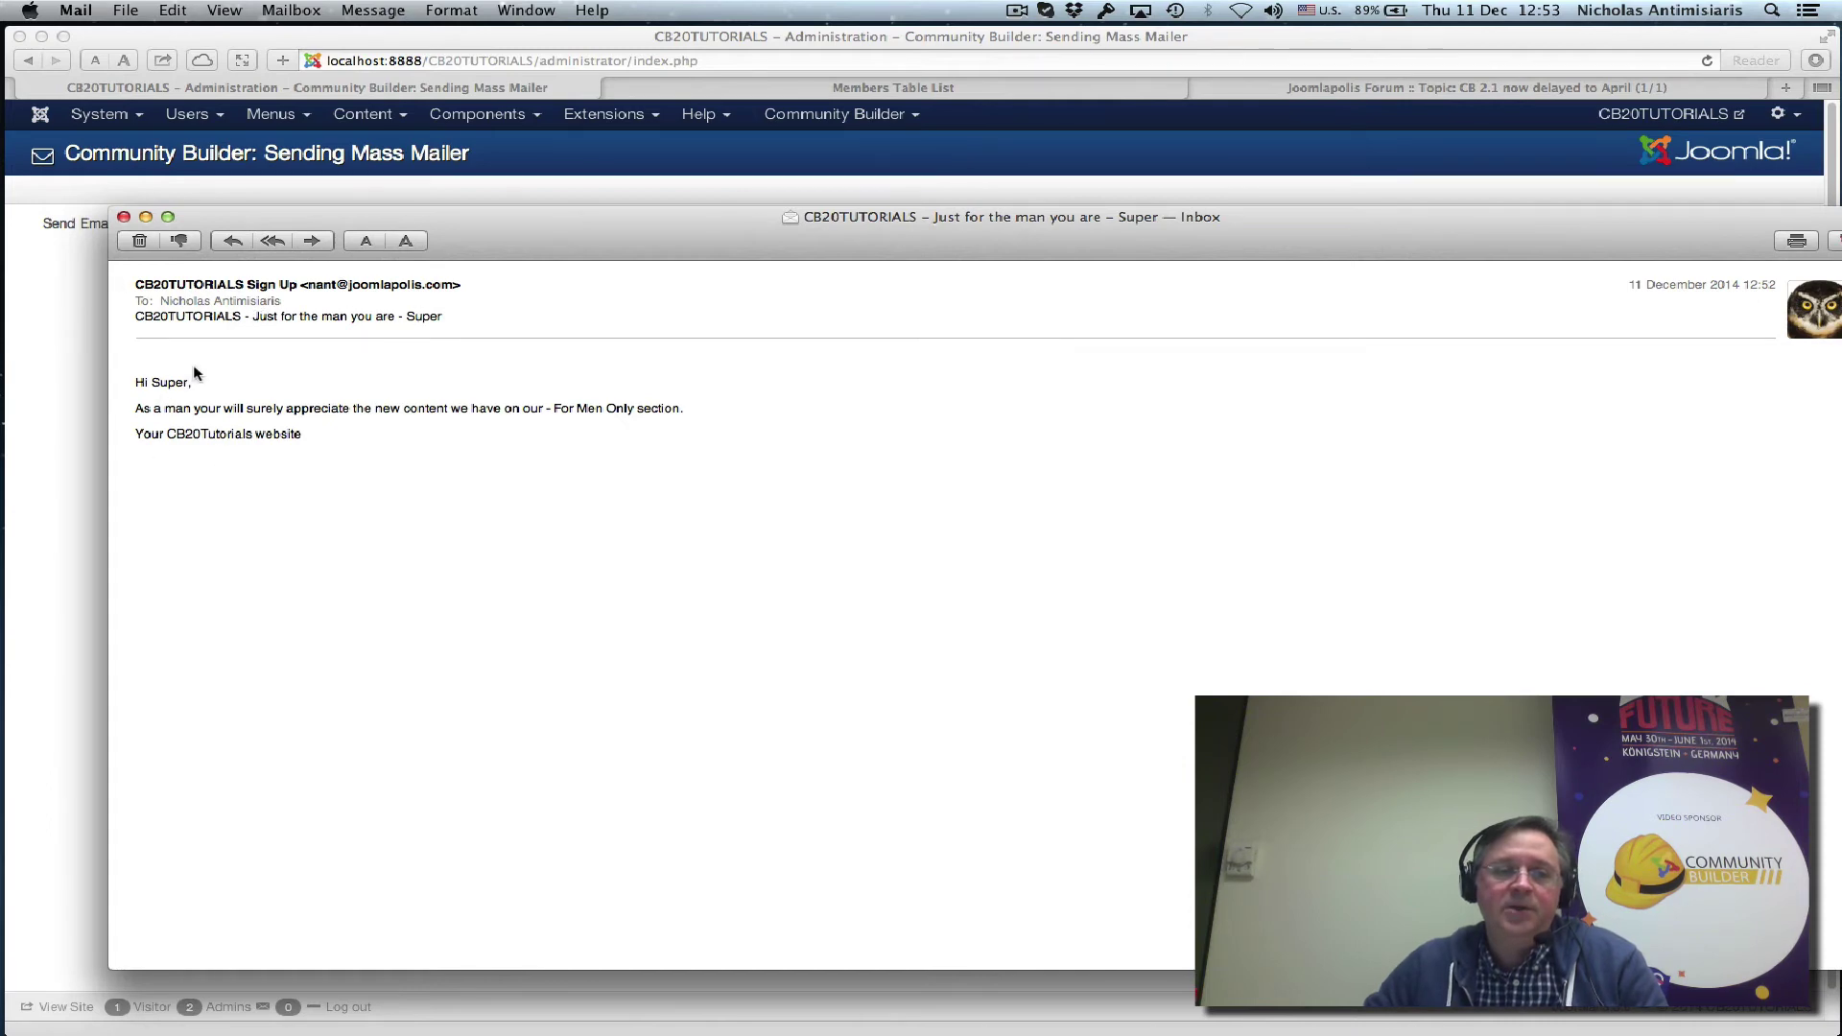
pyautogui.click(124, 217)
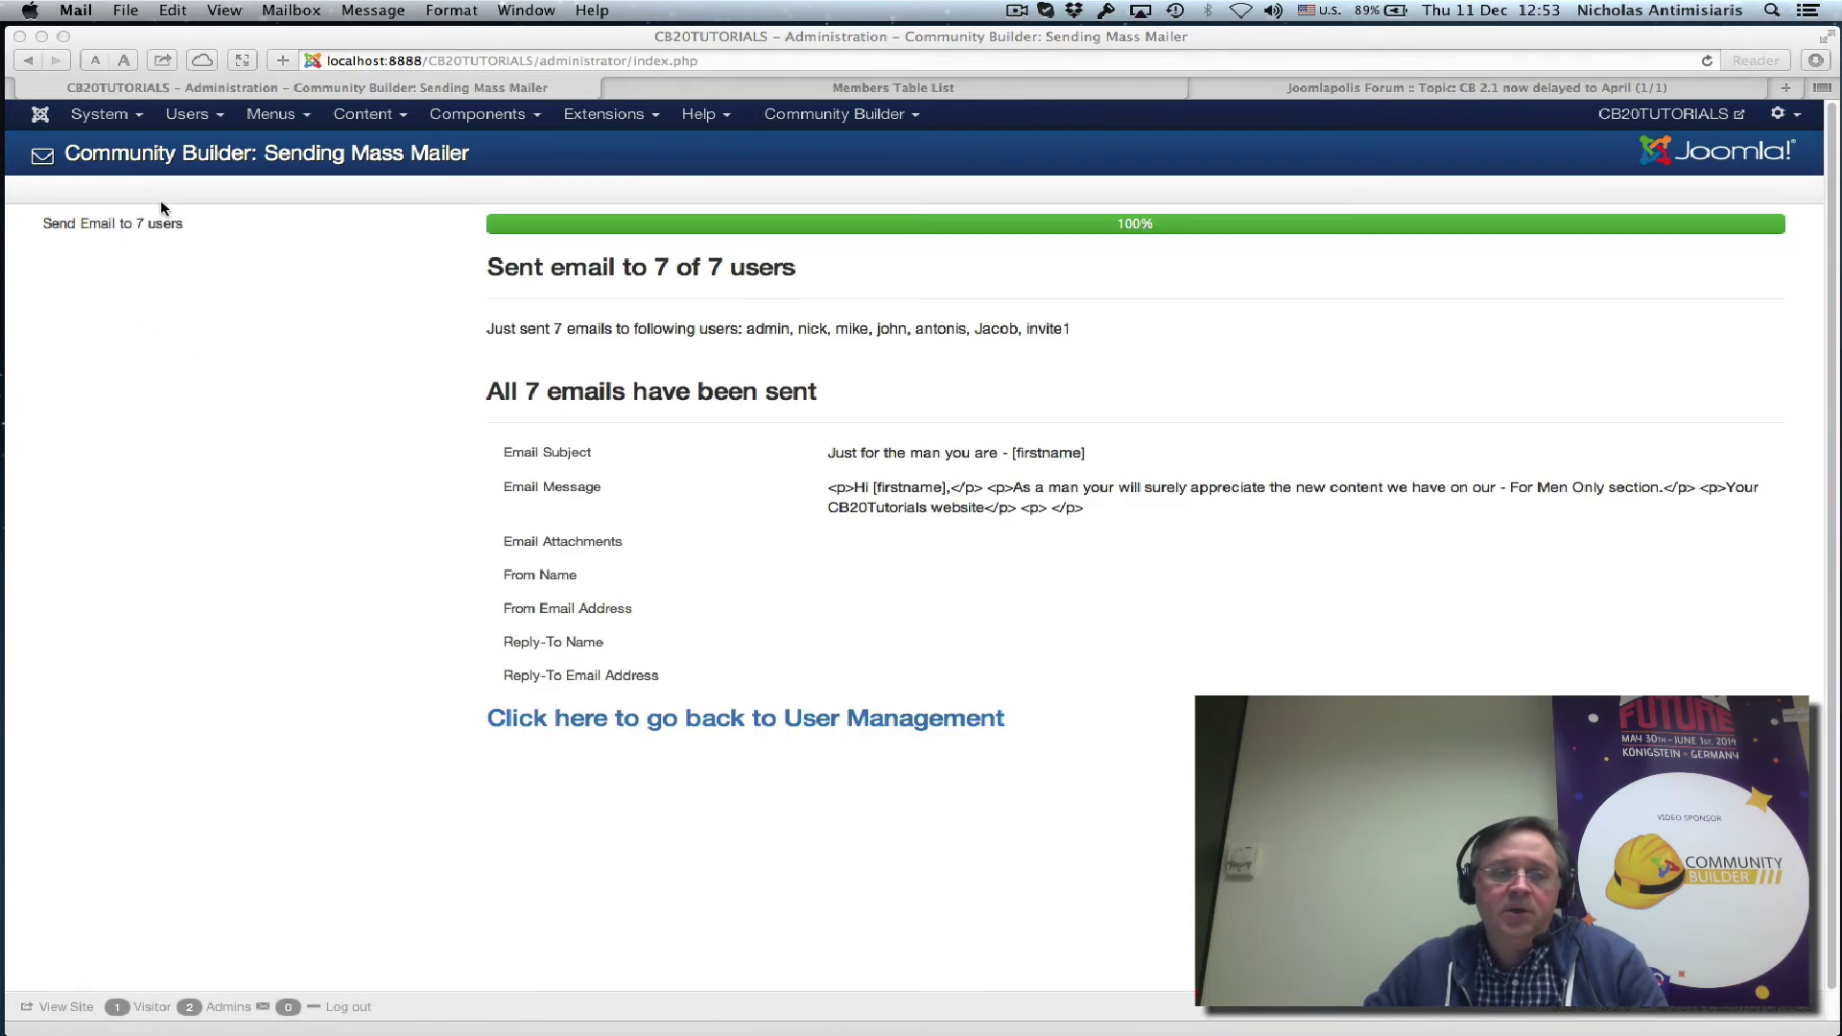
# Back in User Management, filter on Terms and Conditions Not equal to 1 and search.
pyautogui.click(775, 716)
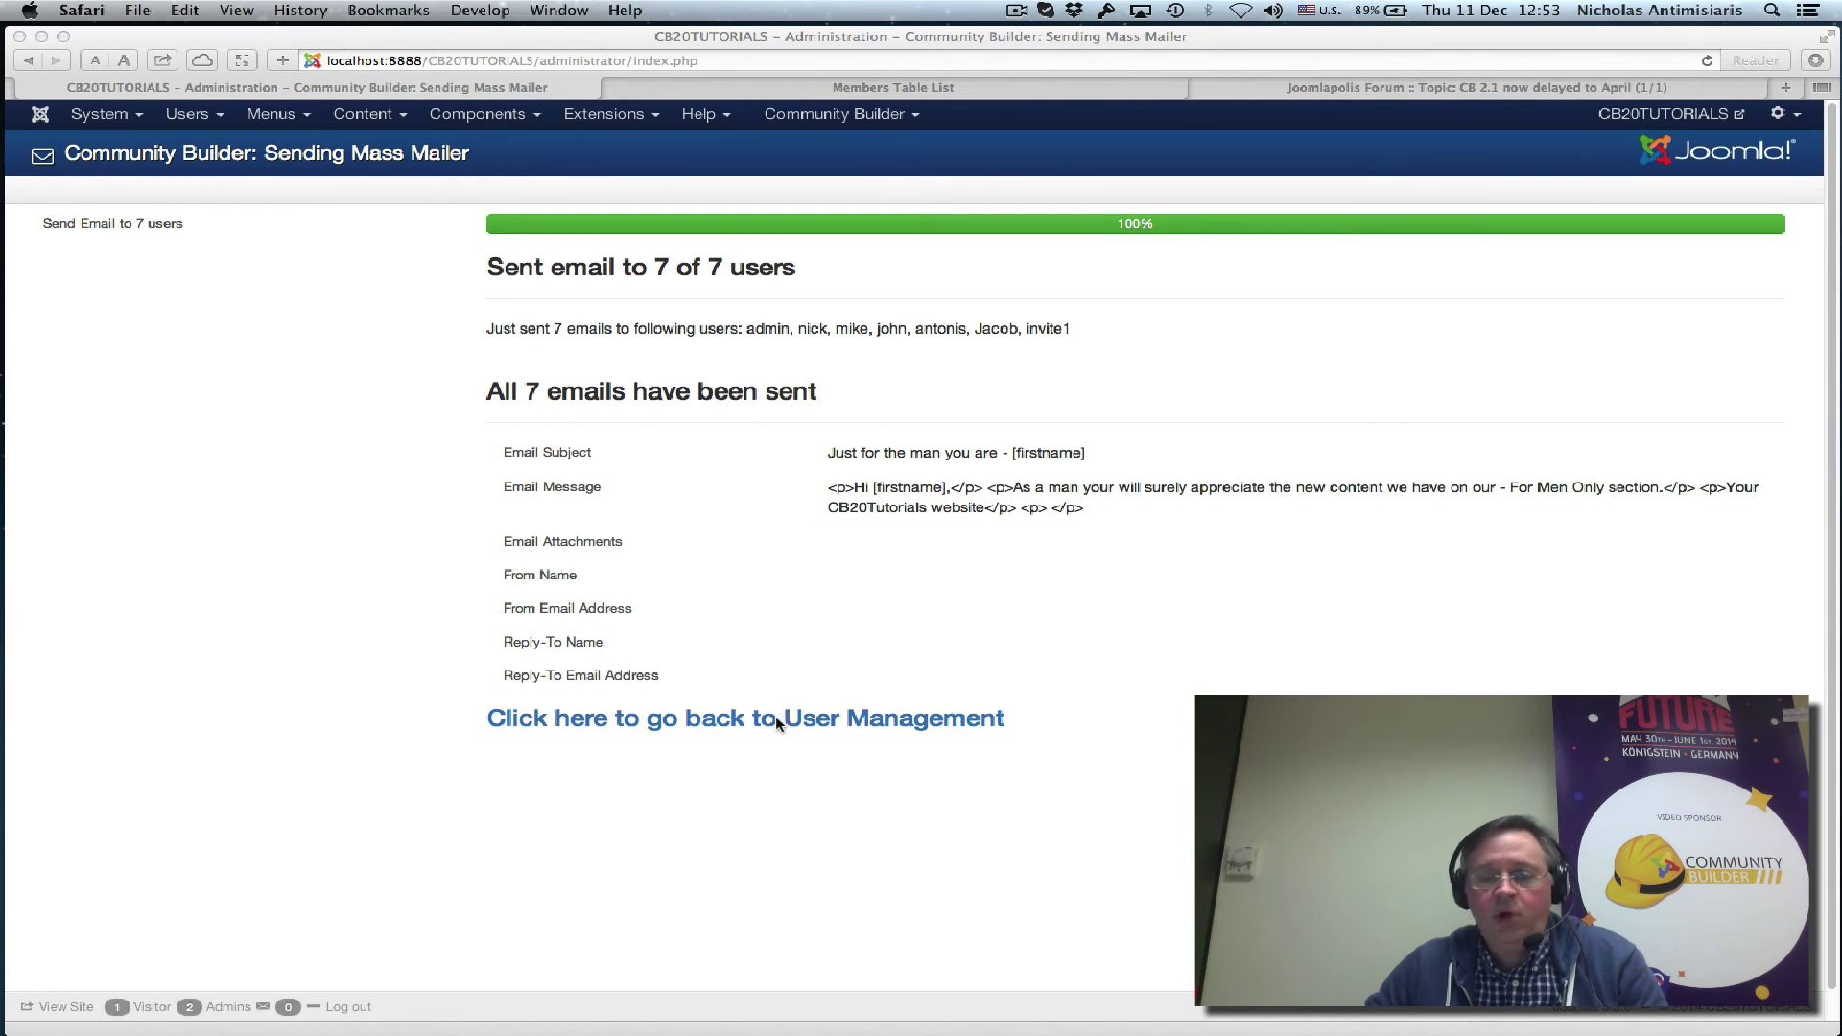
pyautogui.click(776, 721)
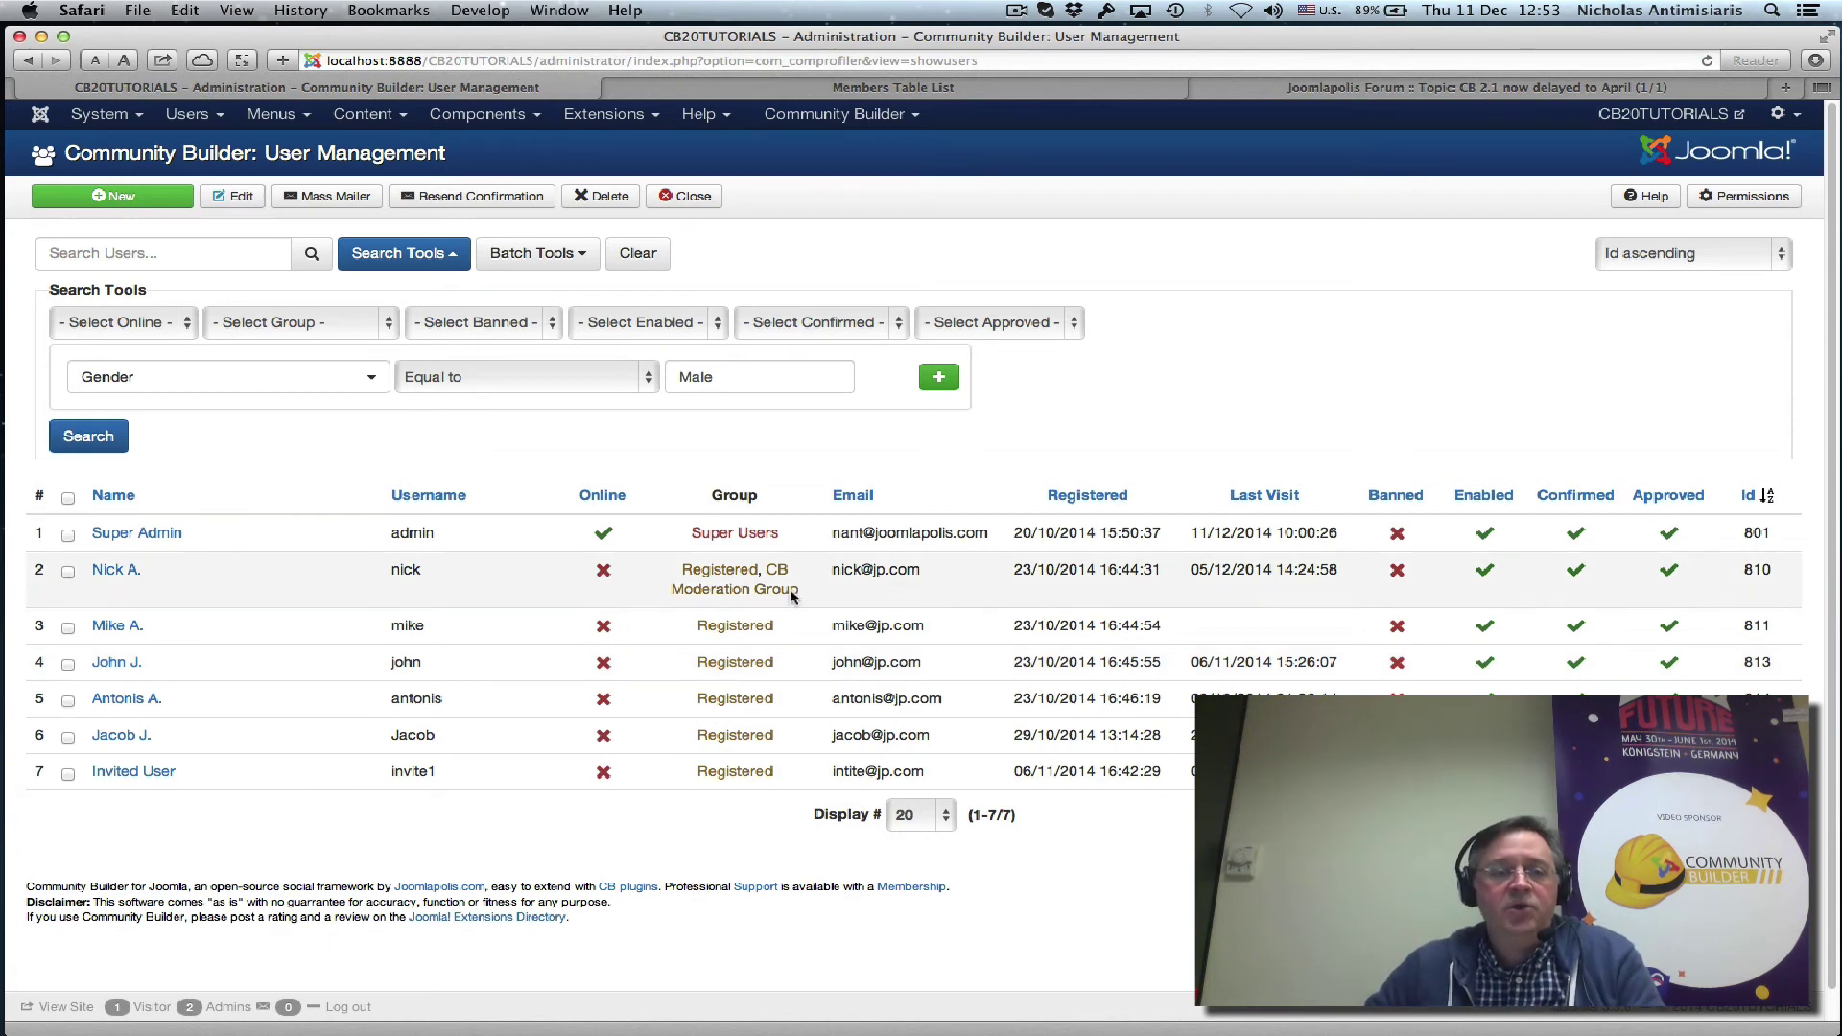
pyautogui.click(307, 377)
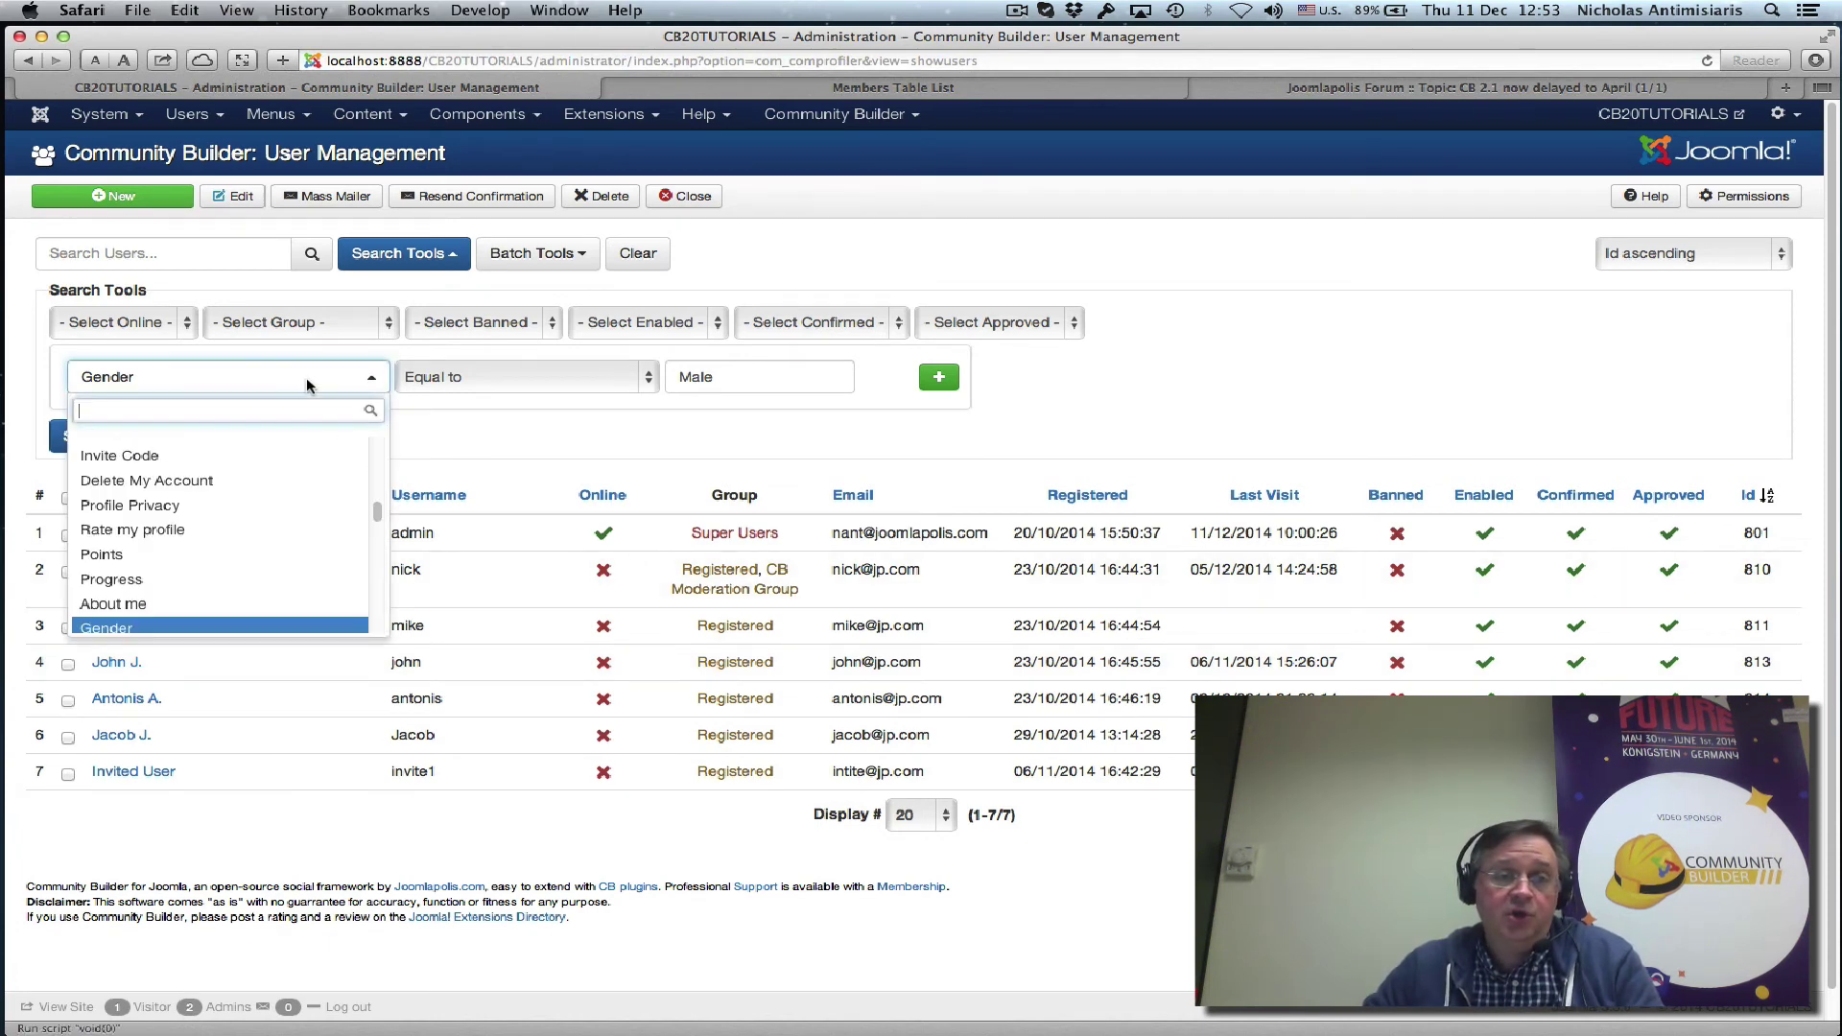
pyautogui.scroll(1, 237, 549)
pyautogui.scroll(5, 237, 549)
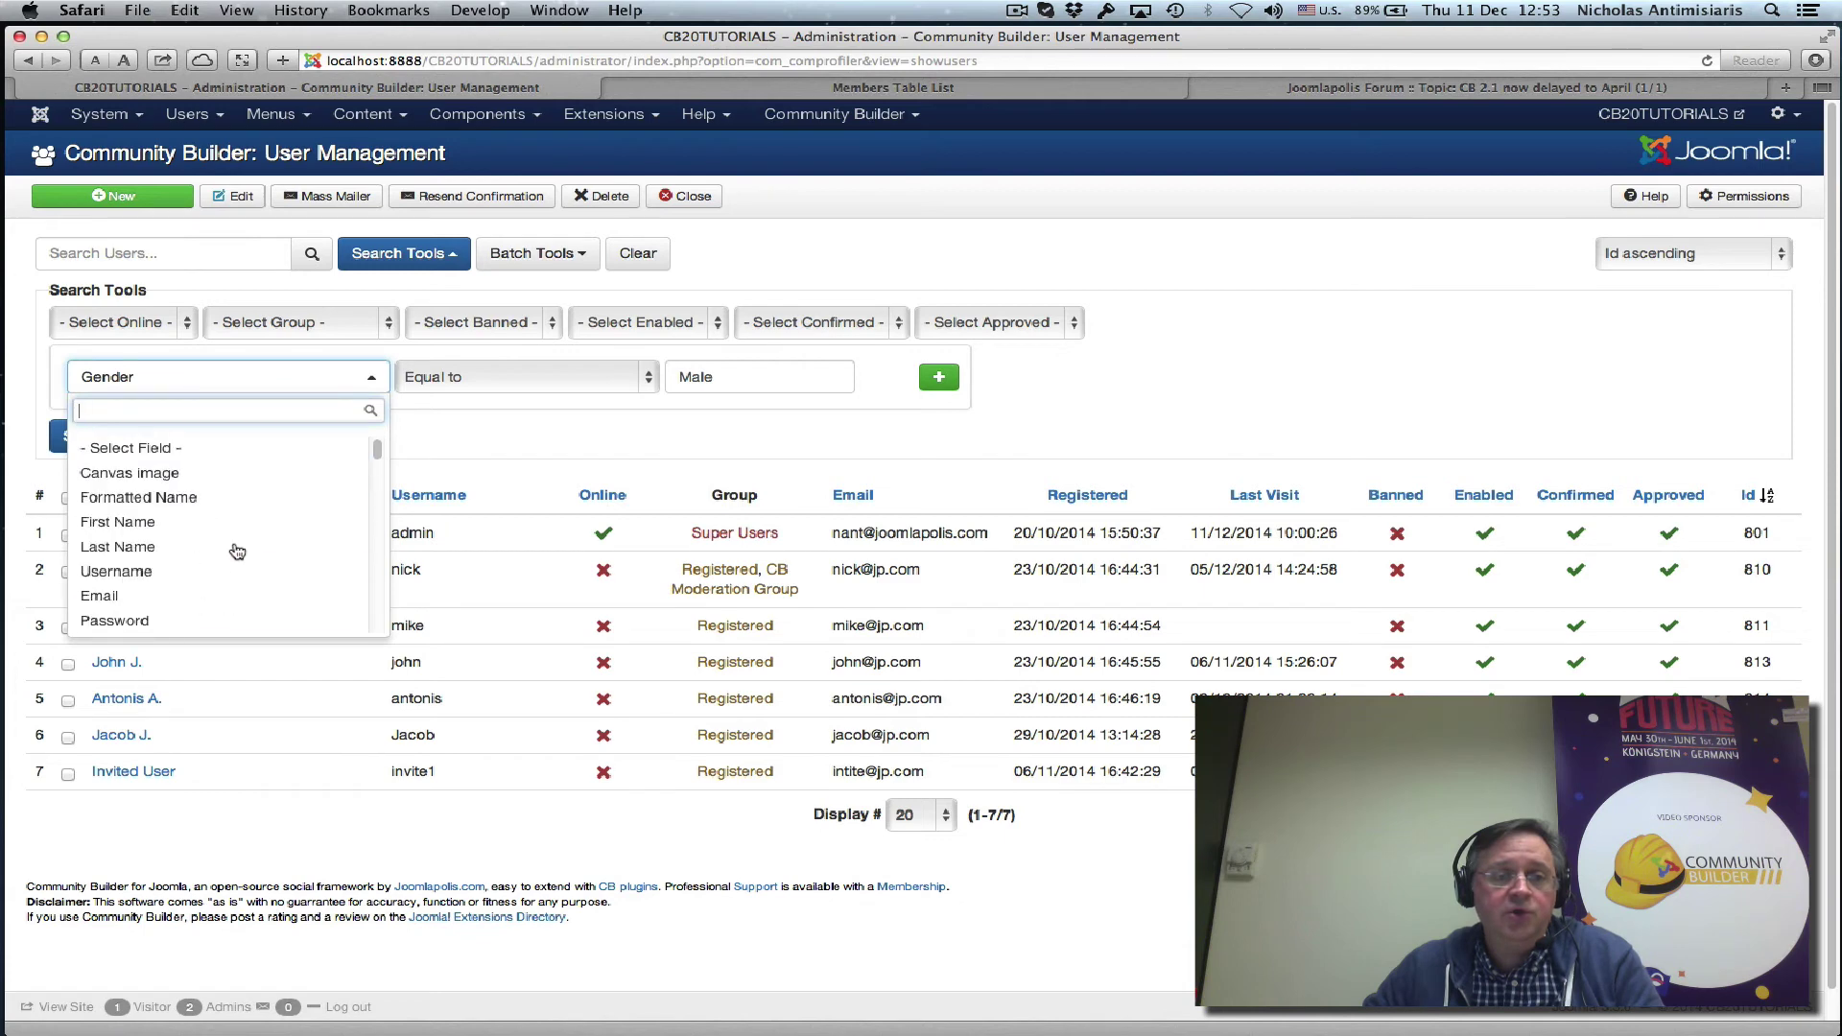
pyautogui.scroll(-3, 237, 550)
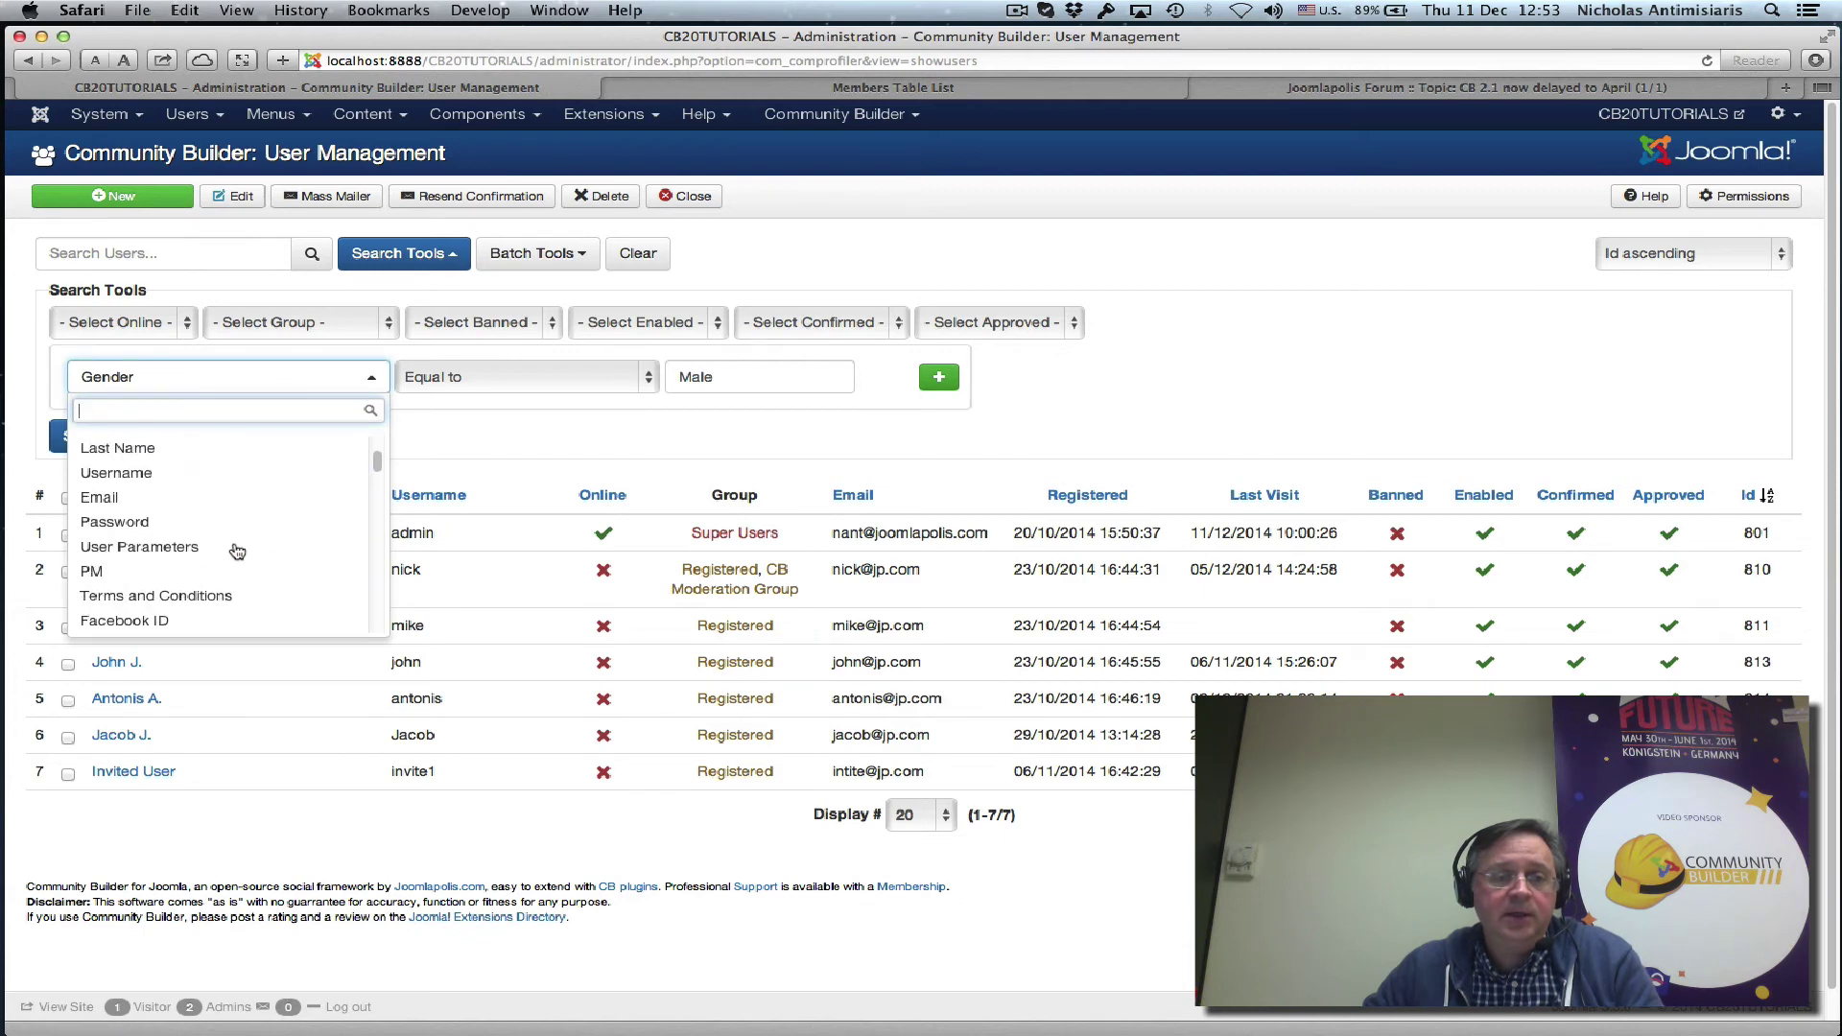
pyautogui.click(182, 595)
pyautogui.click(608, 377)
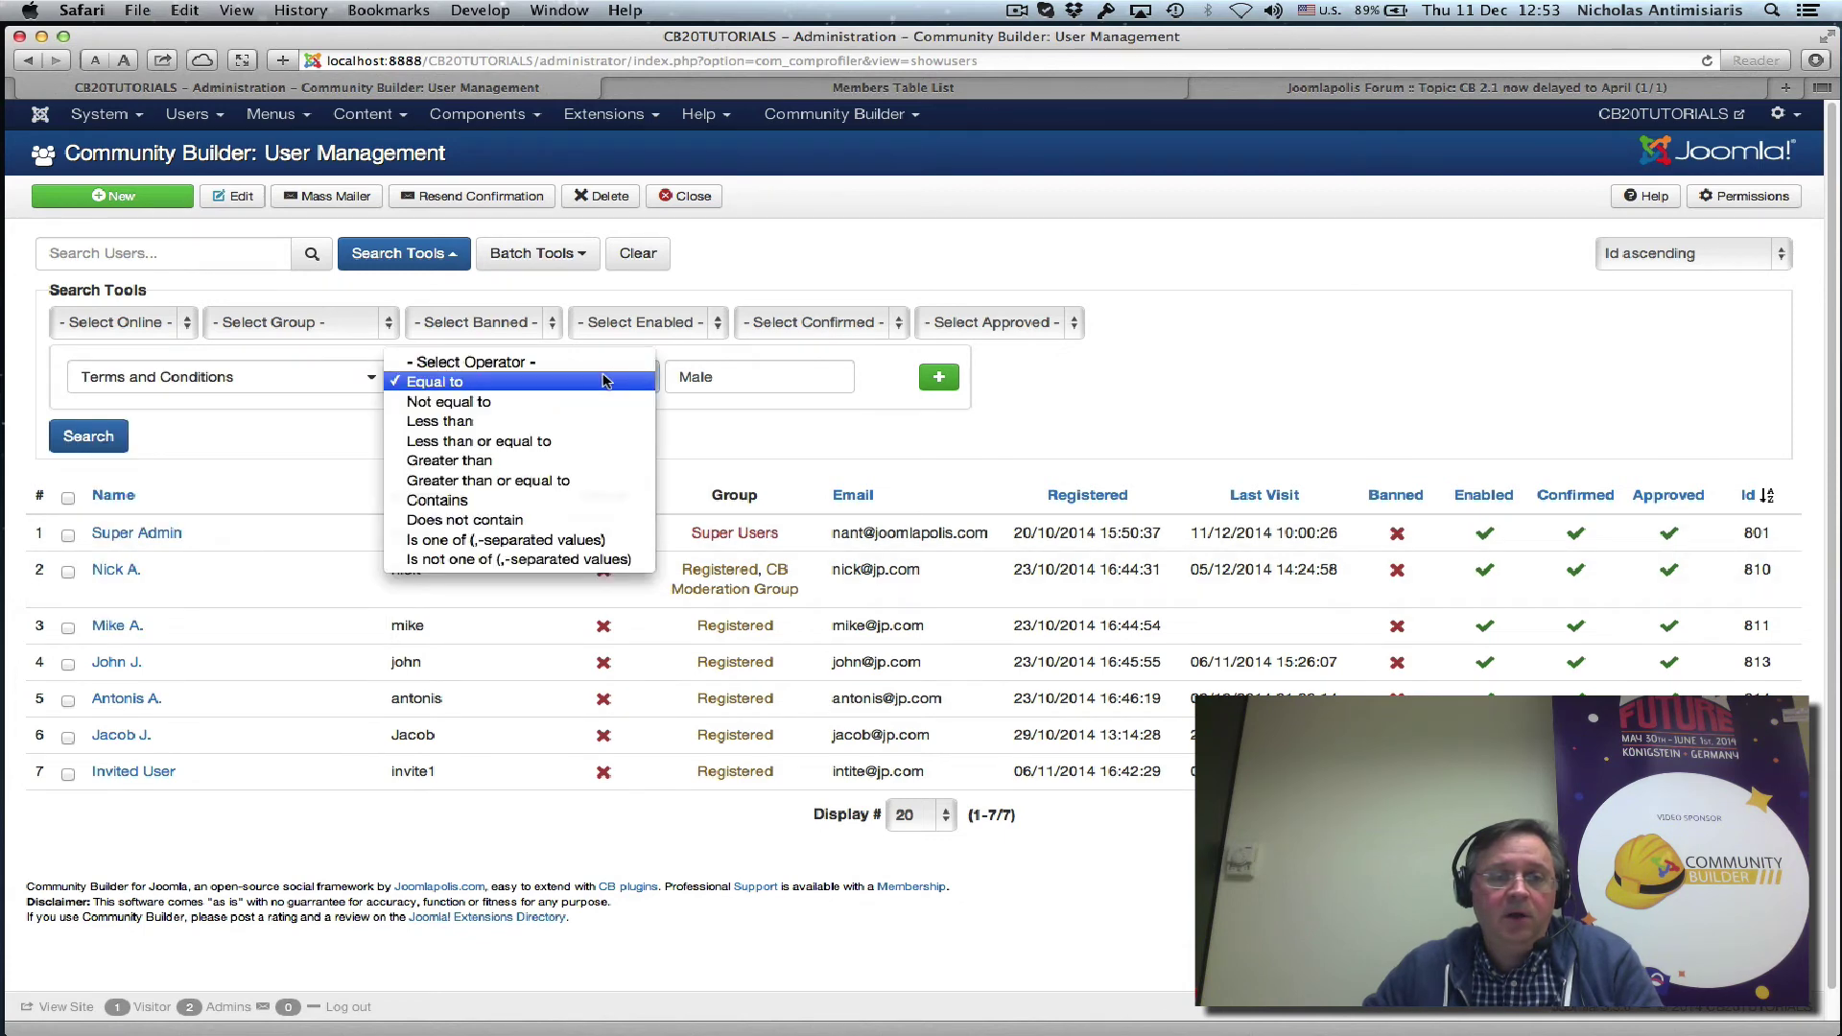
pyautogui.click(555, 403)
pyautogui.doubleClick(703, 376)
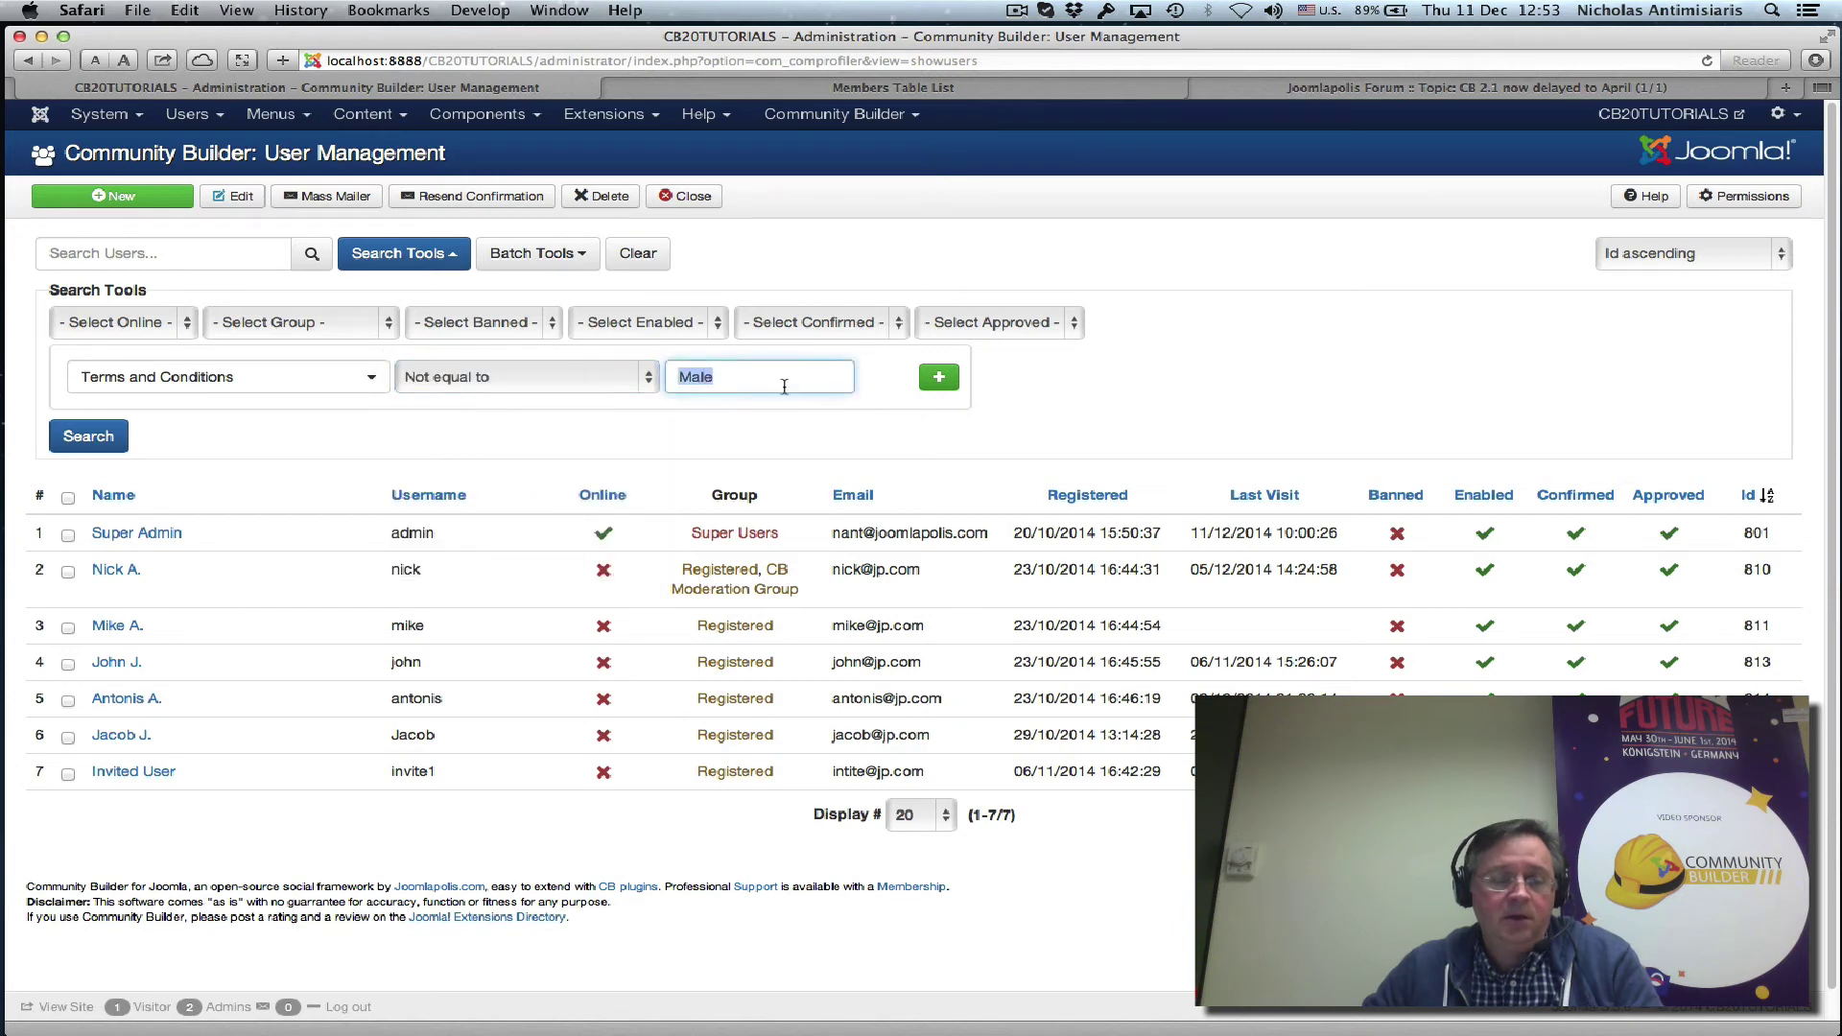
pyautogui.write('1')
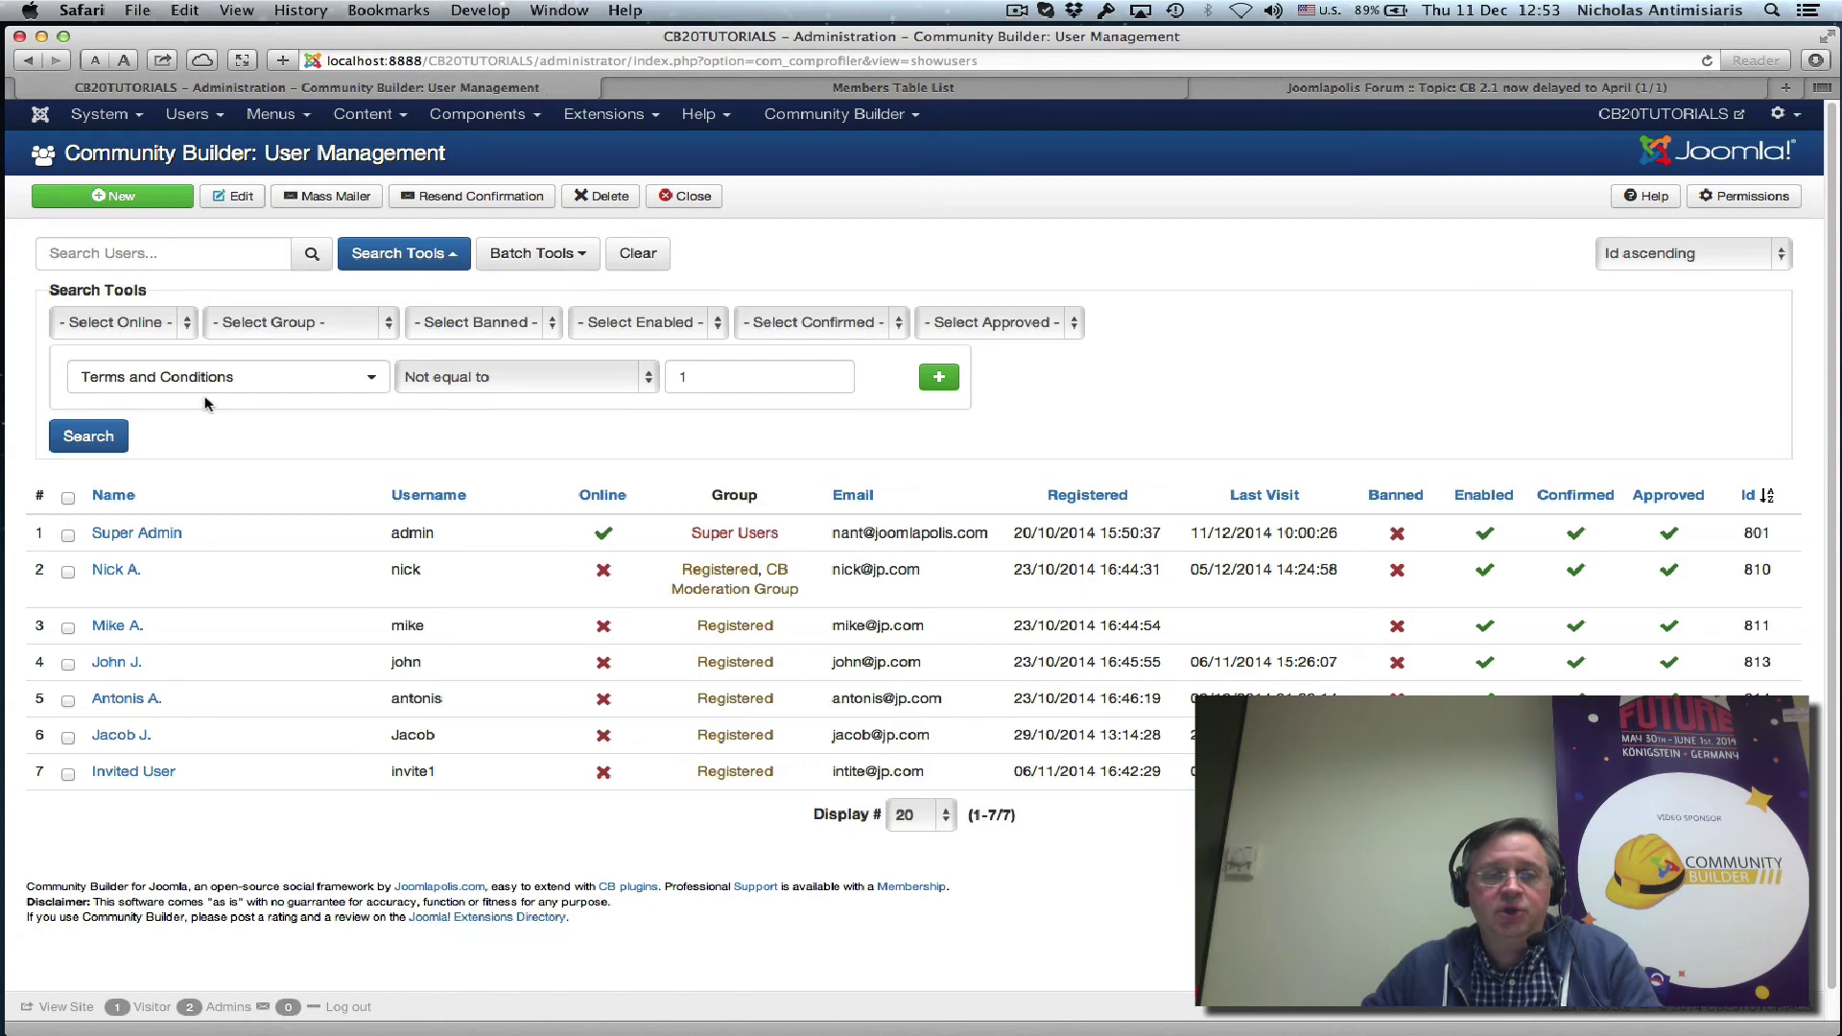
pyautogui.click(90, 438)
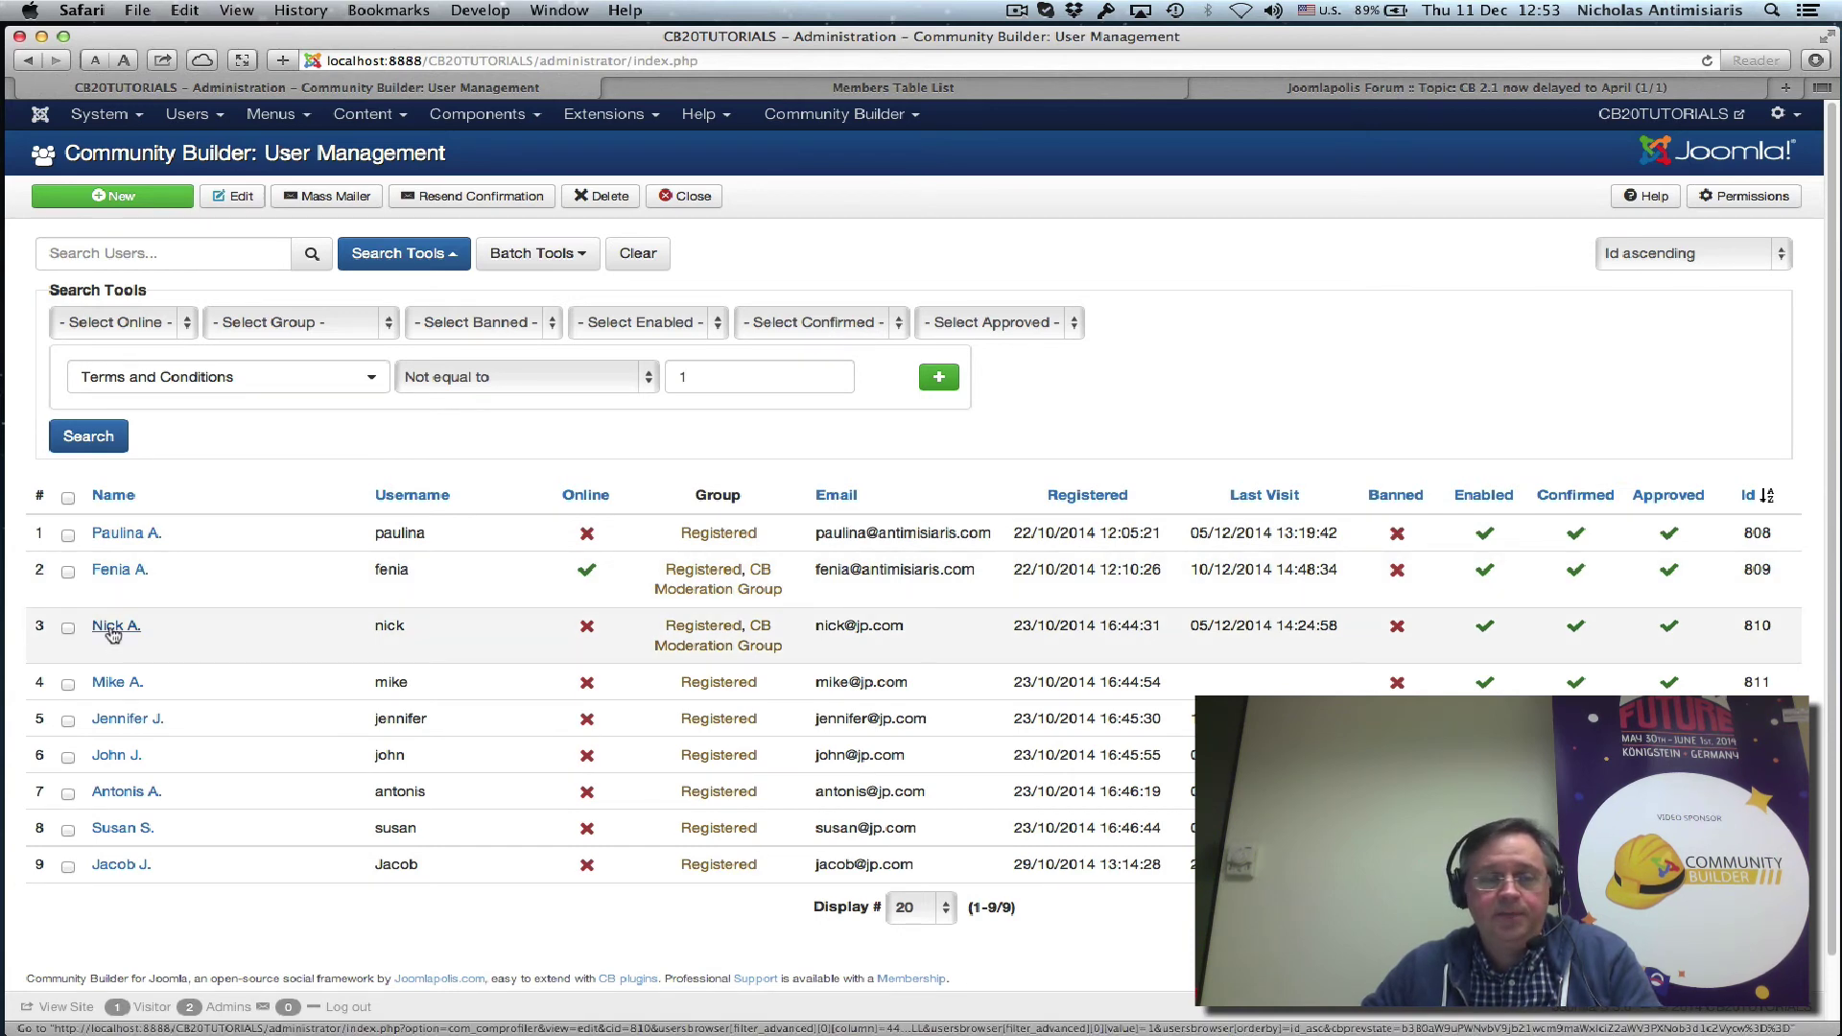
# Tick Accept Terms and Conditions on one listed user's profile, save, and return to User Management.
pyautogui.click(113, 629)
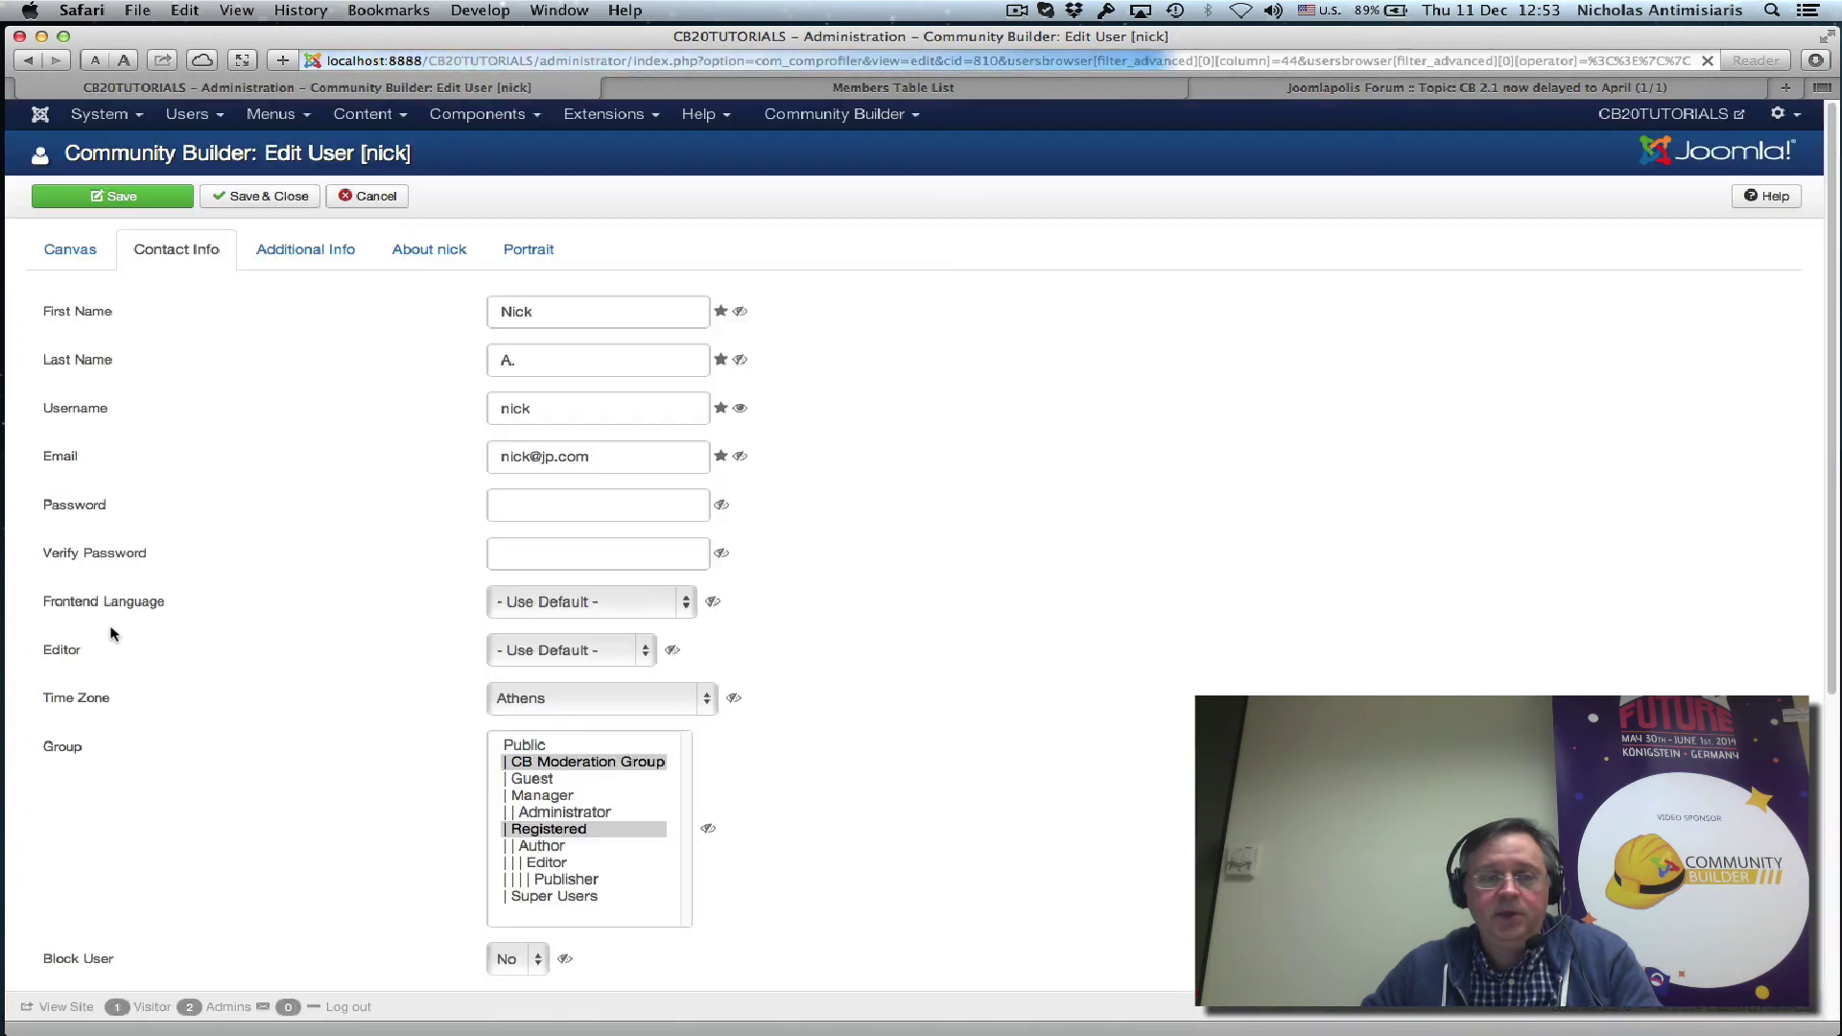
pyautogui.scroll(-5, 274, 568)
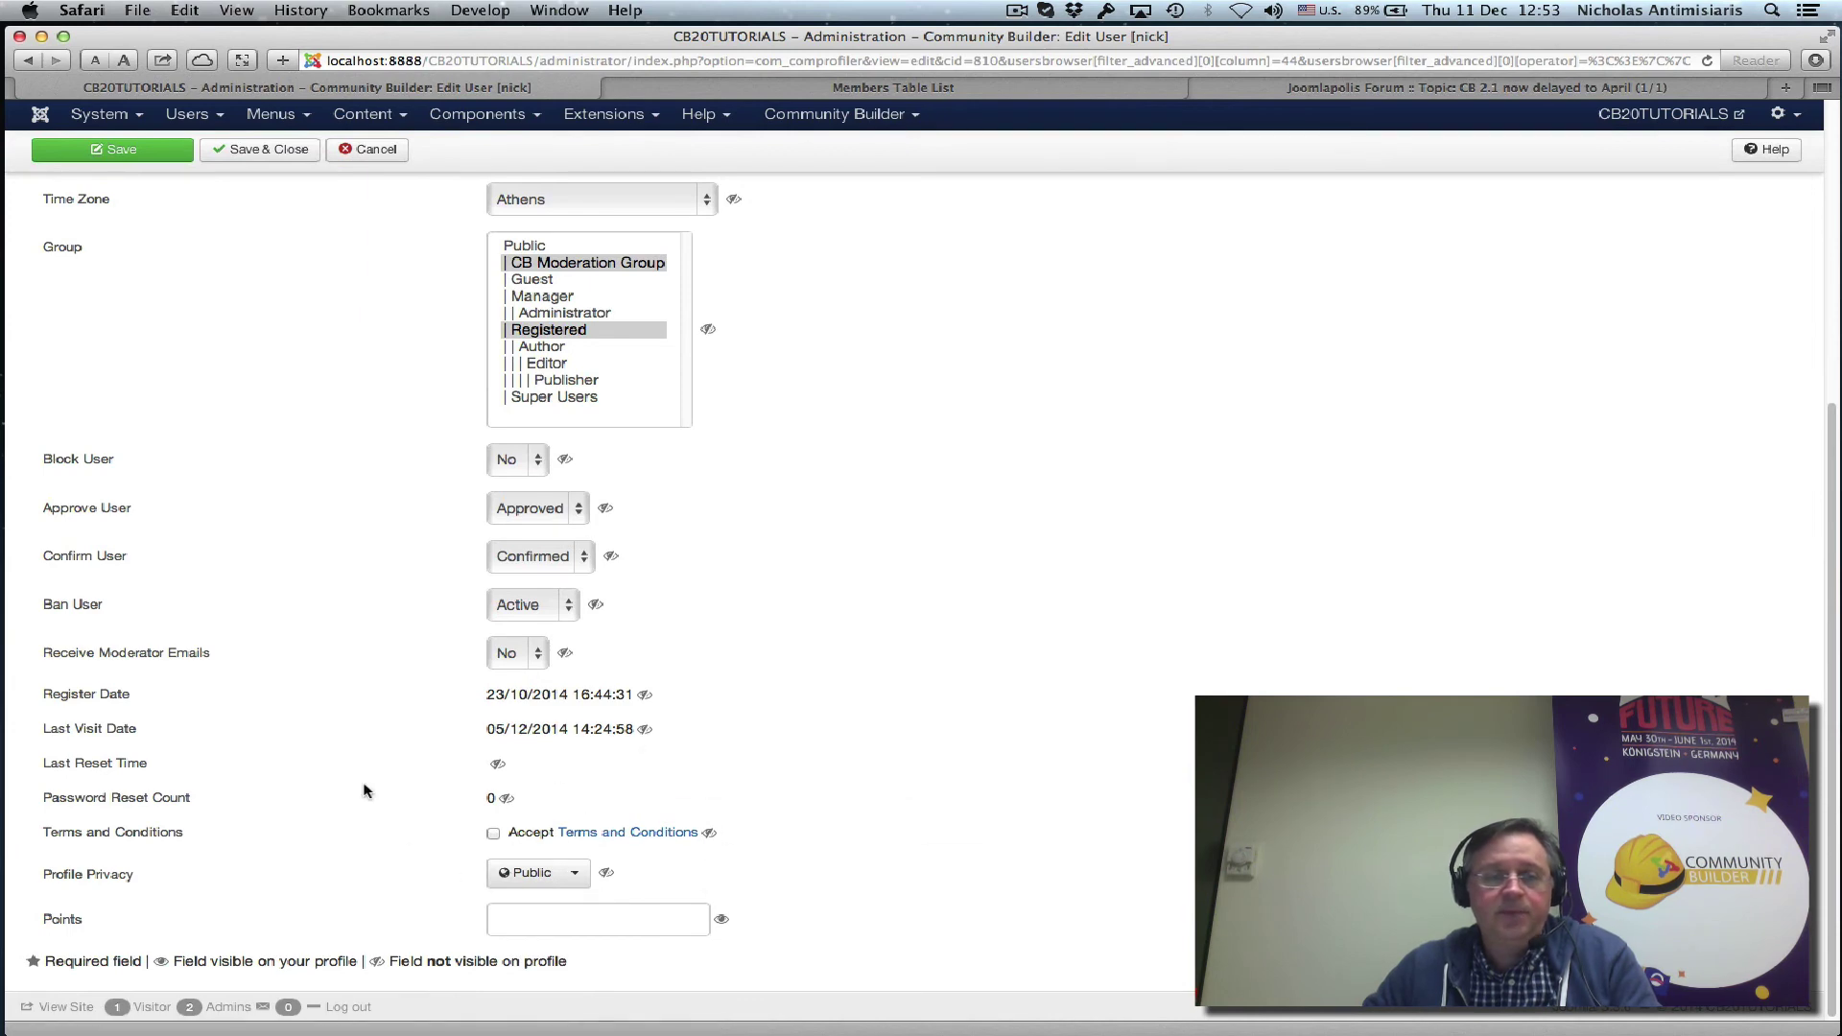
pyautogui.click(493, 832)
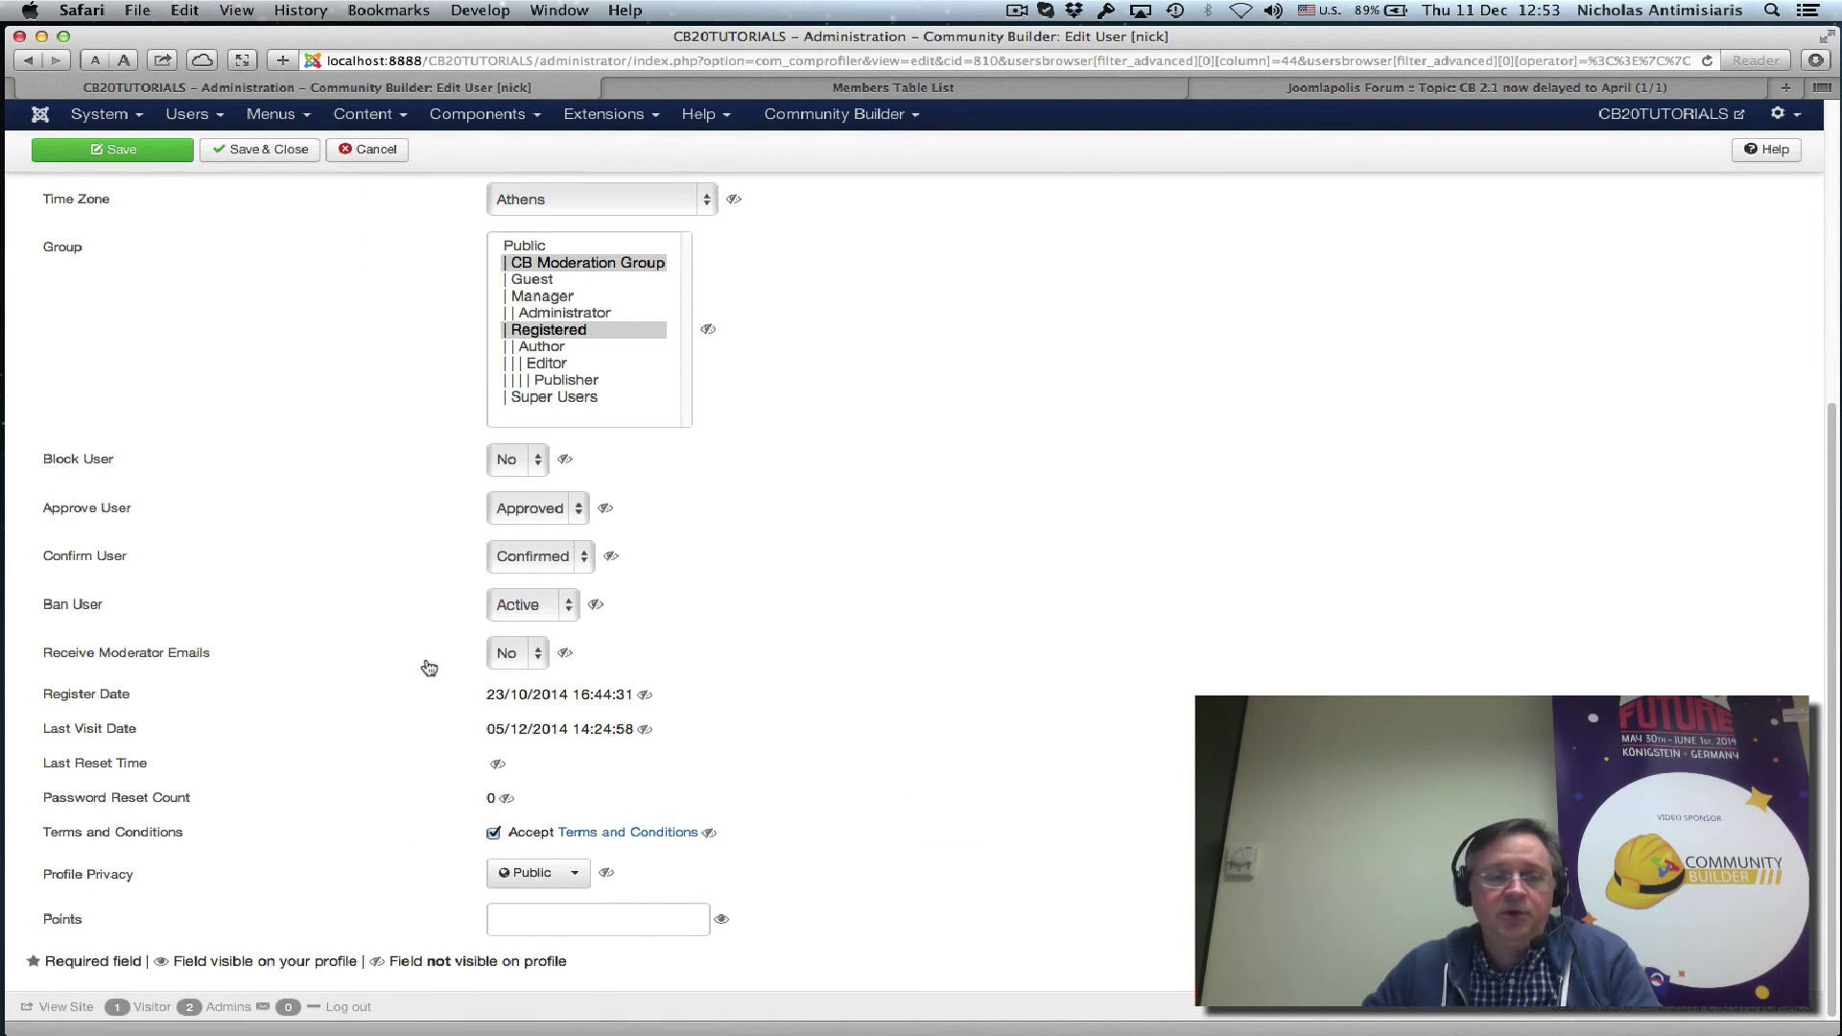
pyautogui.scroll(5, 428, 668)
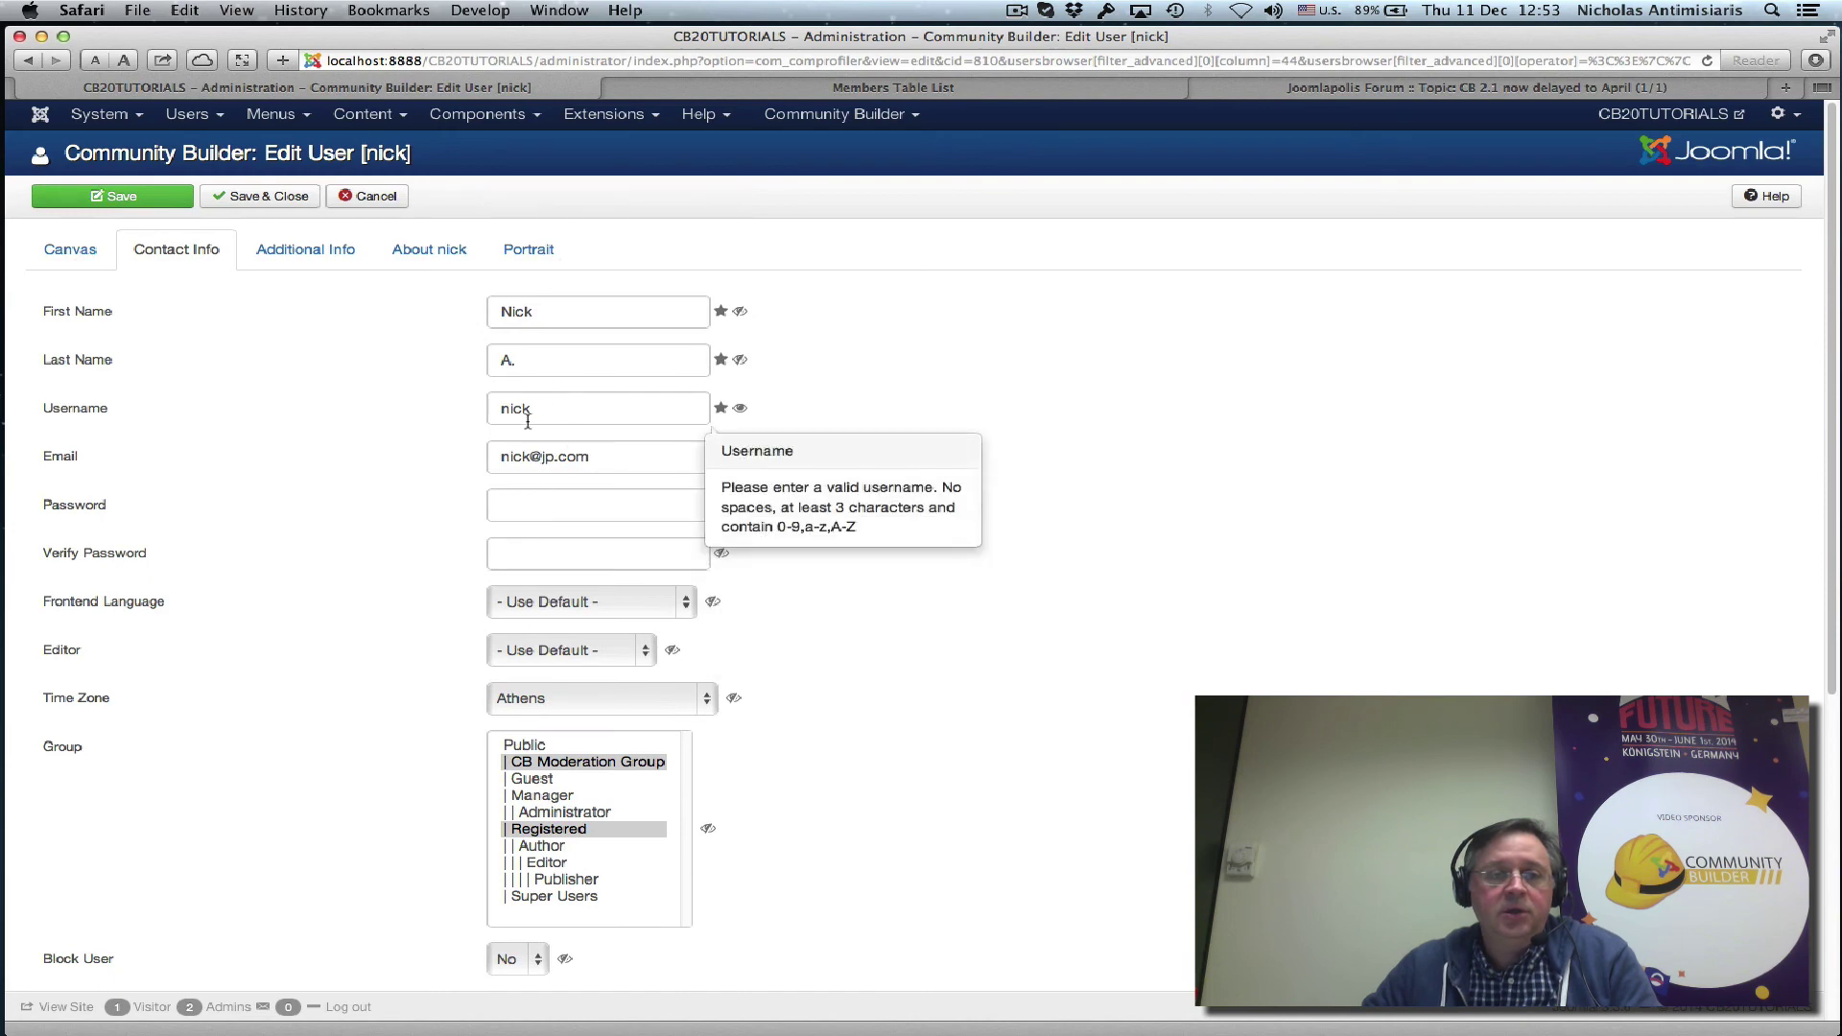
pyautogui.click(124, 199)
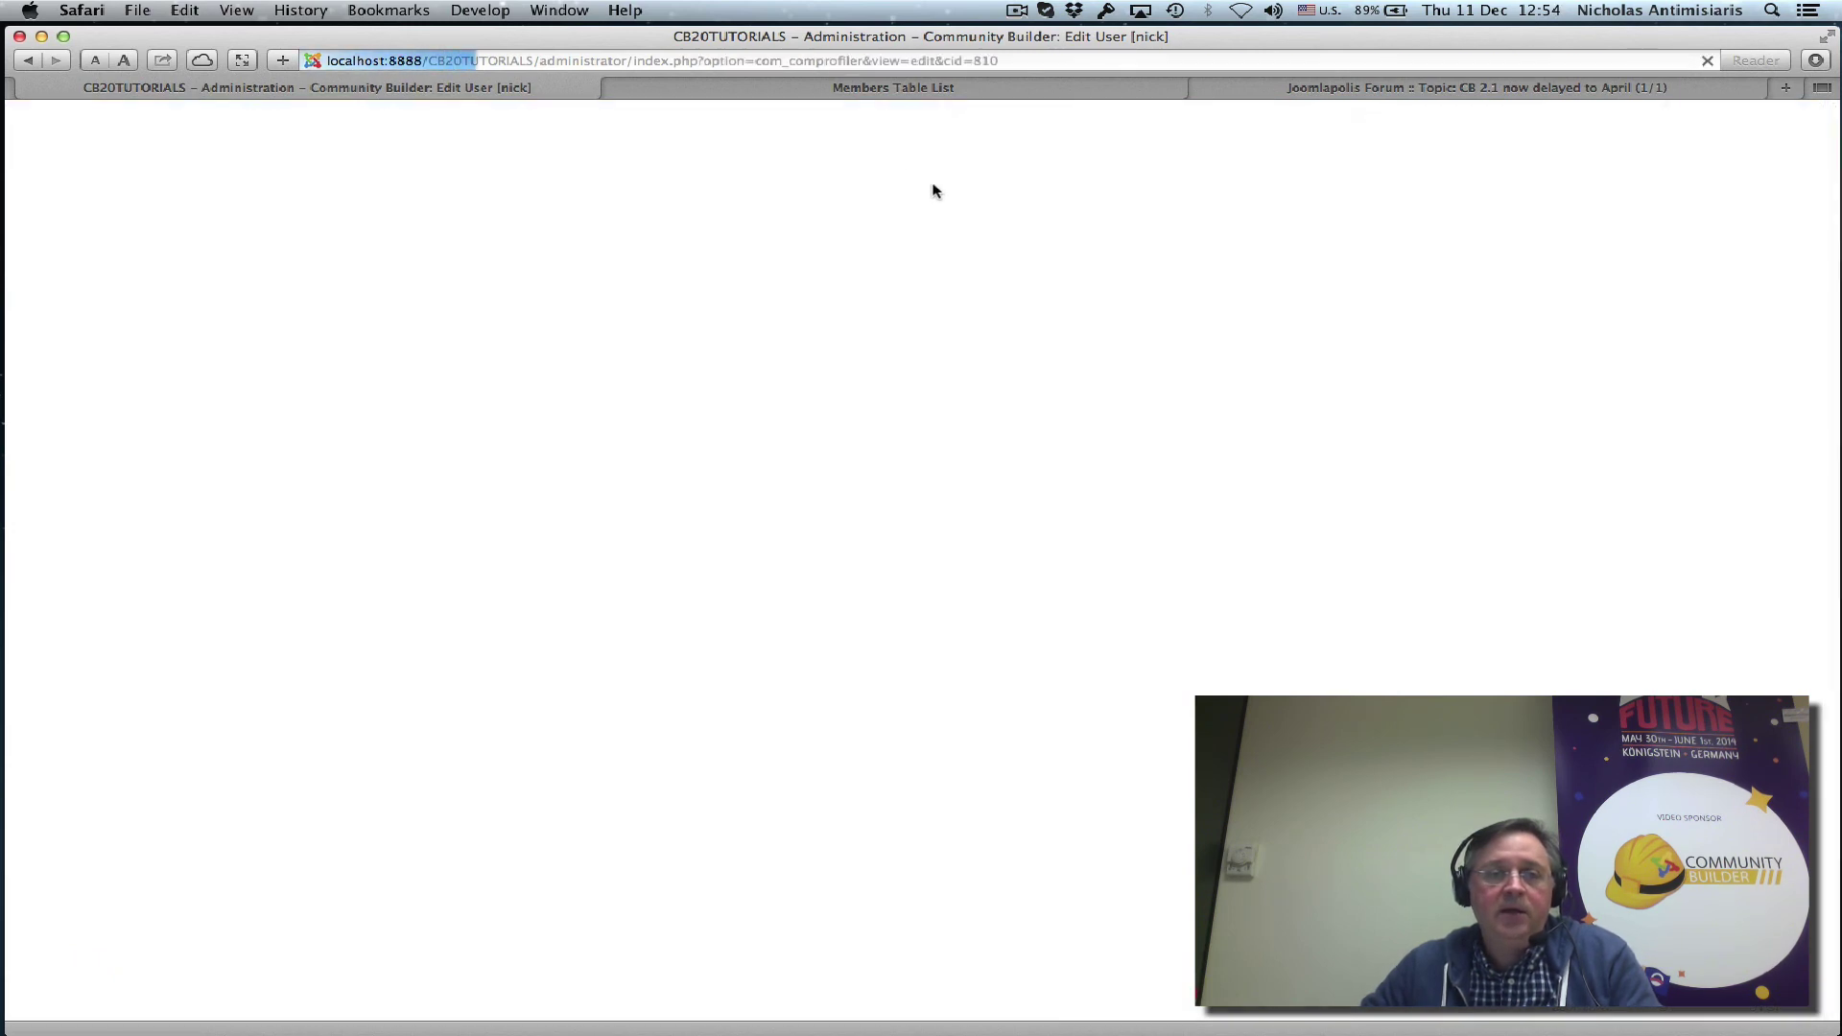
pyautogui.click(827, 114)
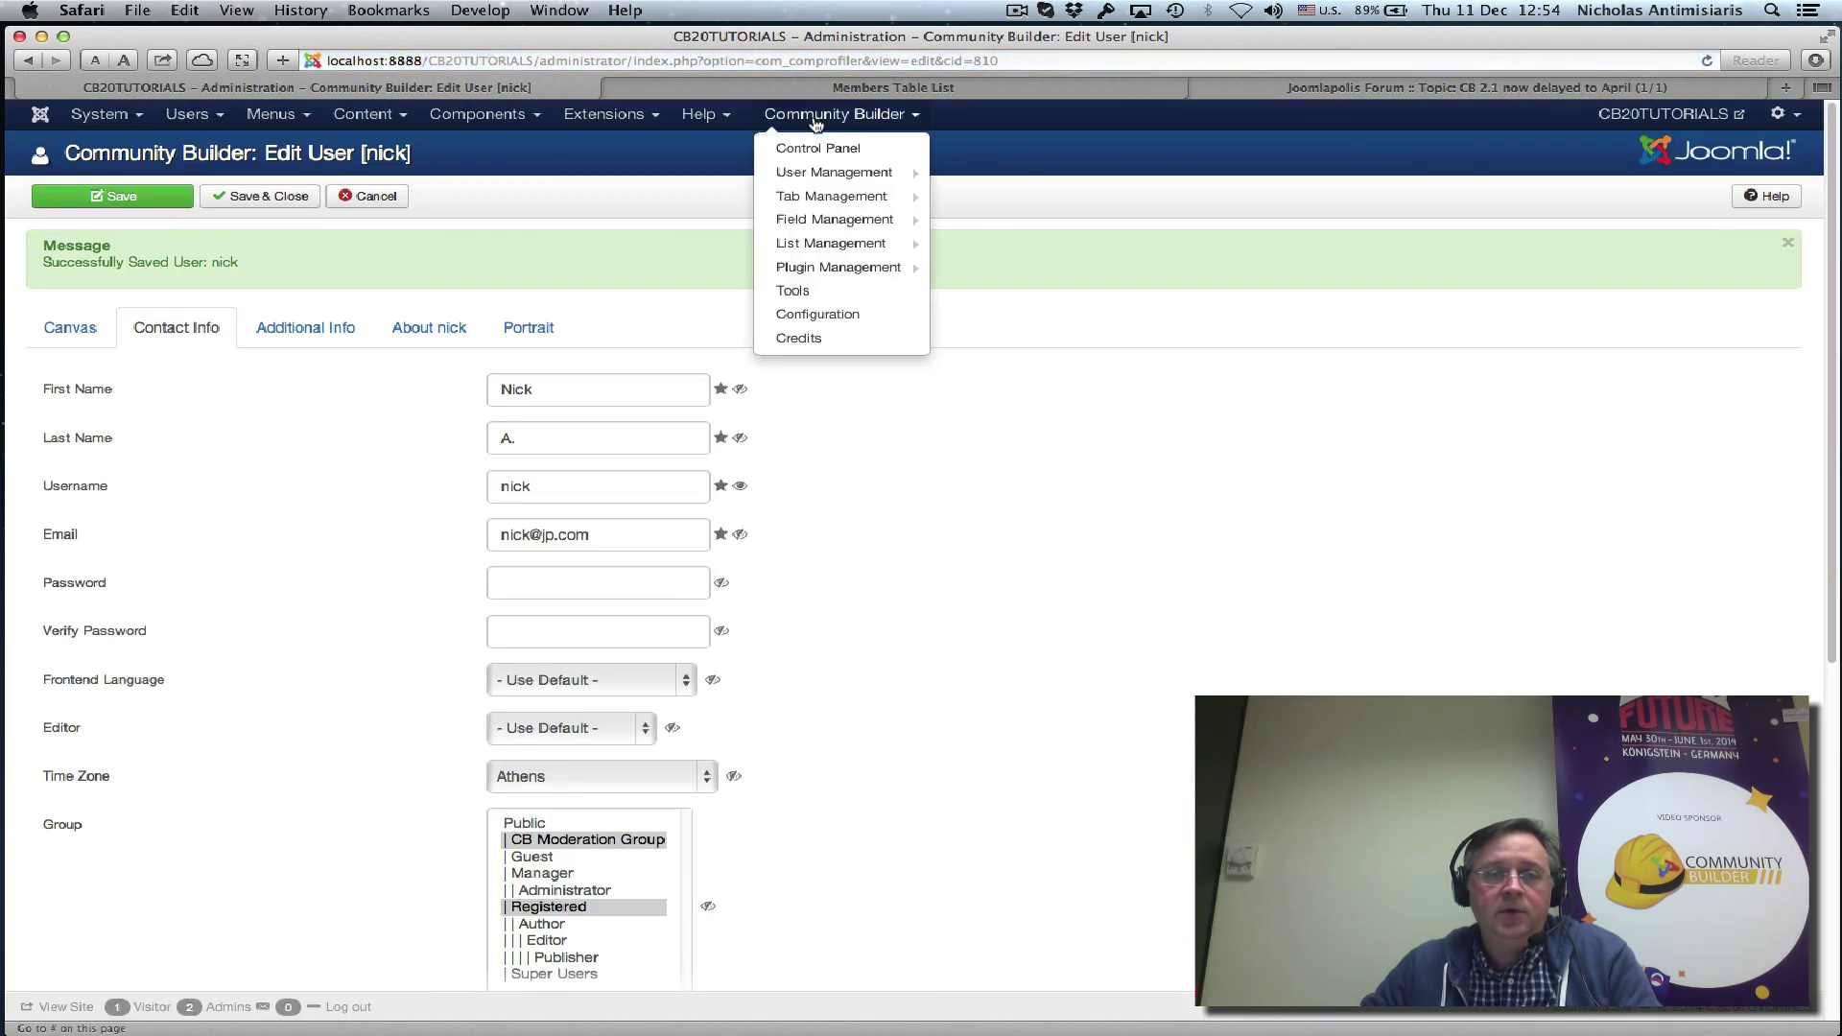
pyautogui.click(827, 173)
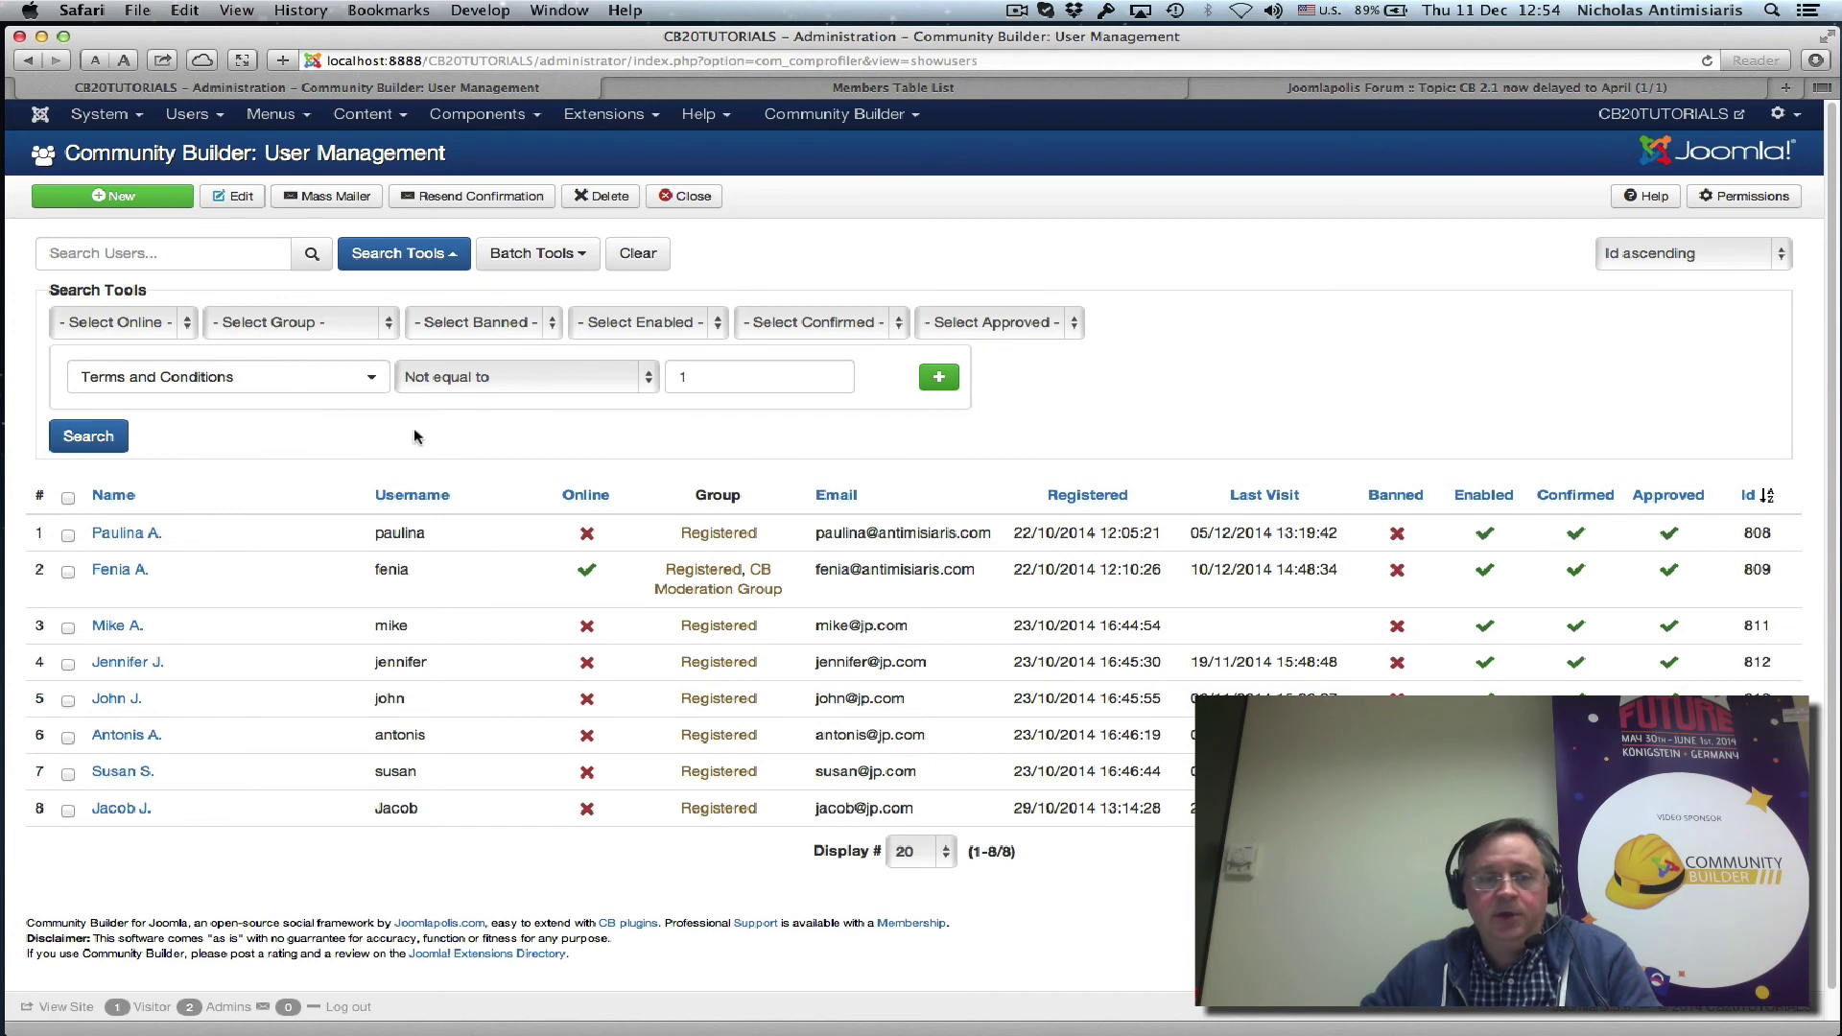
# Select all 8 remaining users and open the Mass Mailer for them.
pyautogui.click(69, 500)
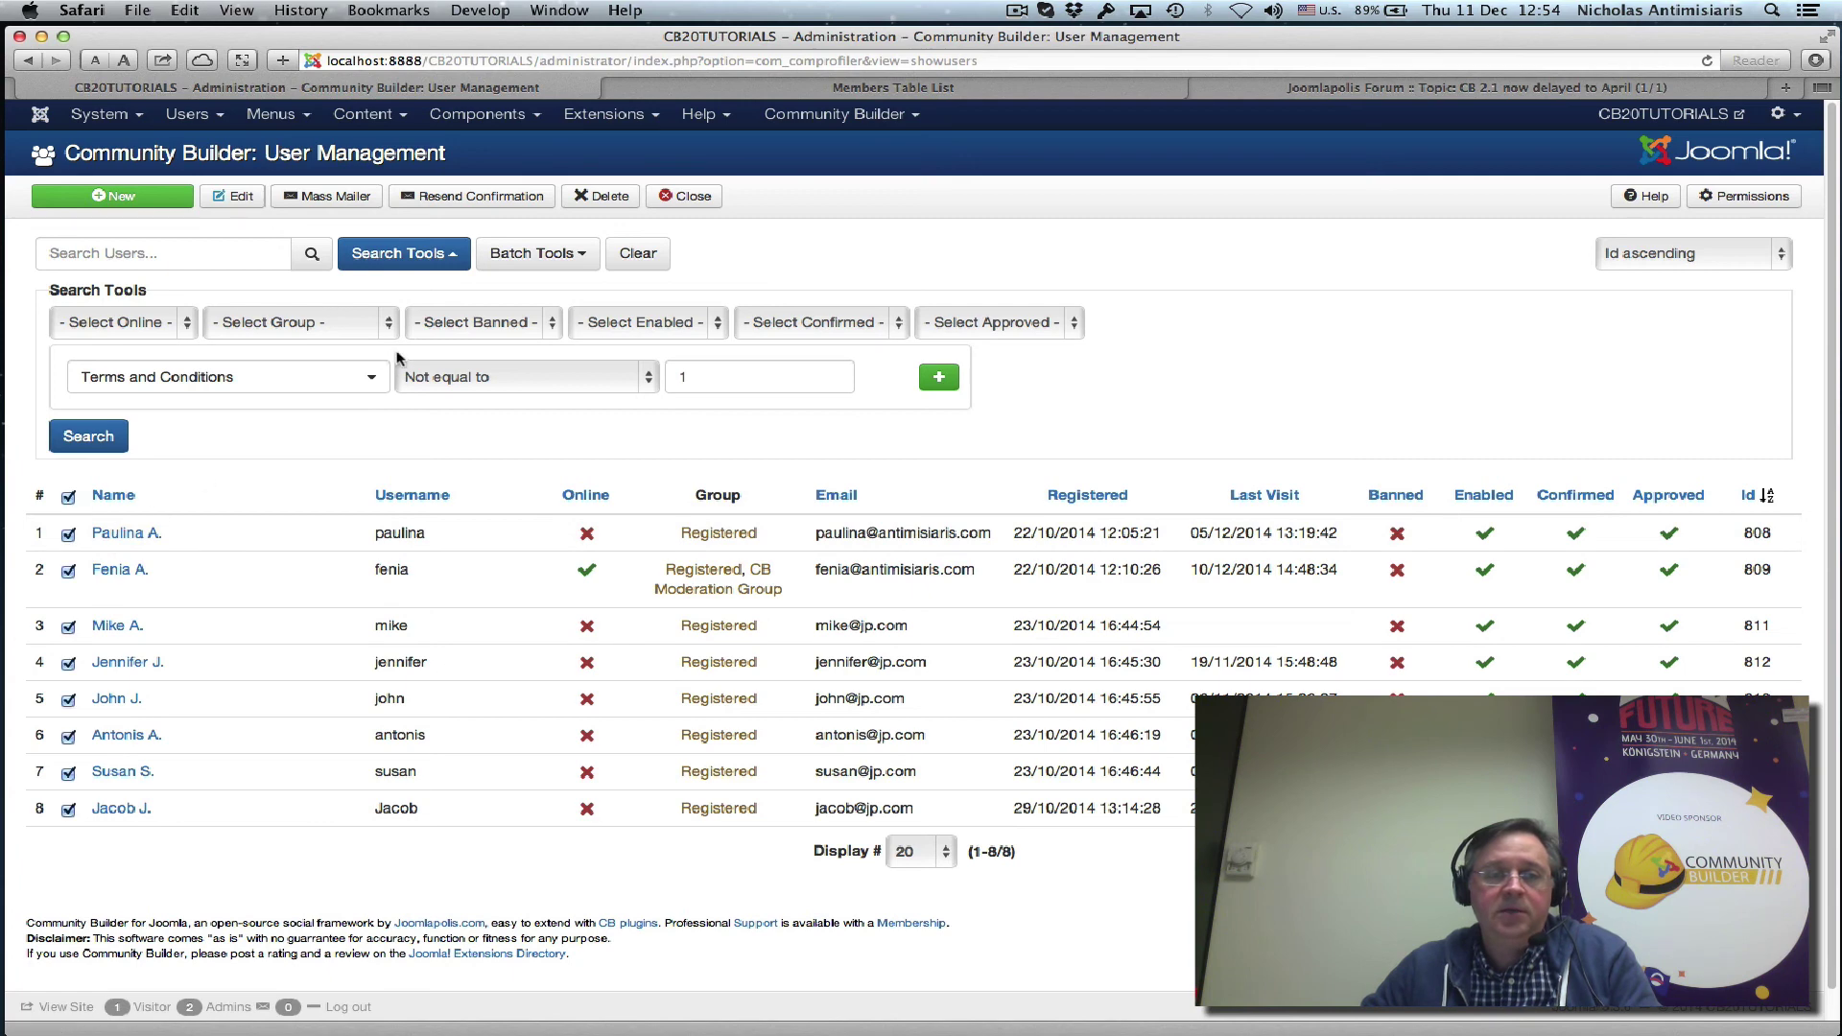
pyautogui.click(325, 199)
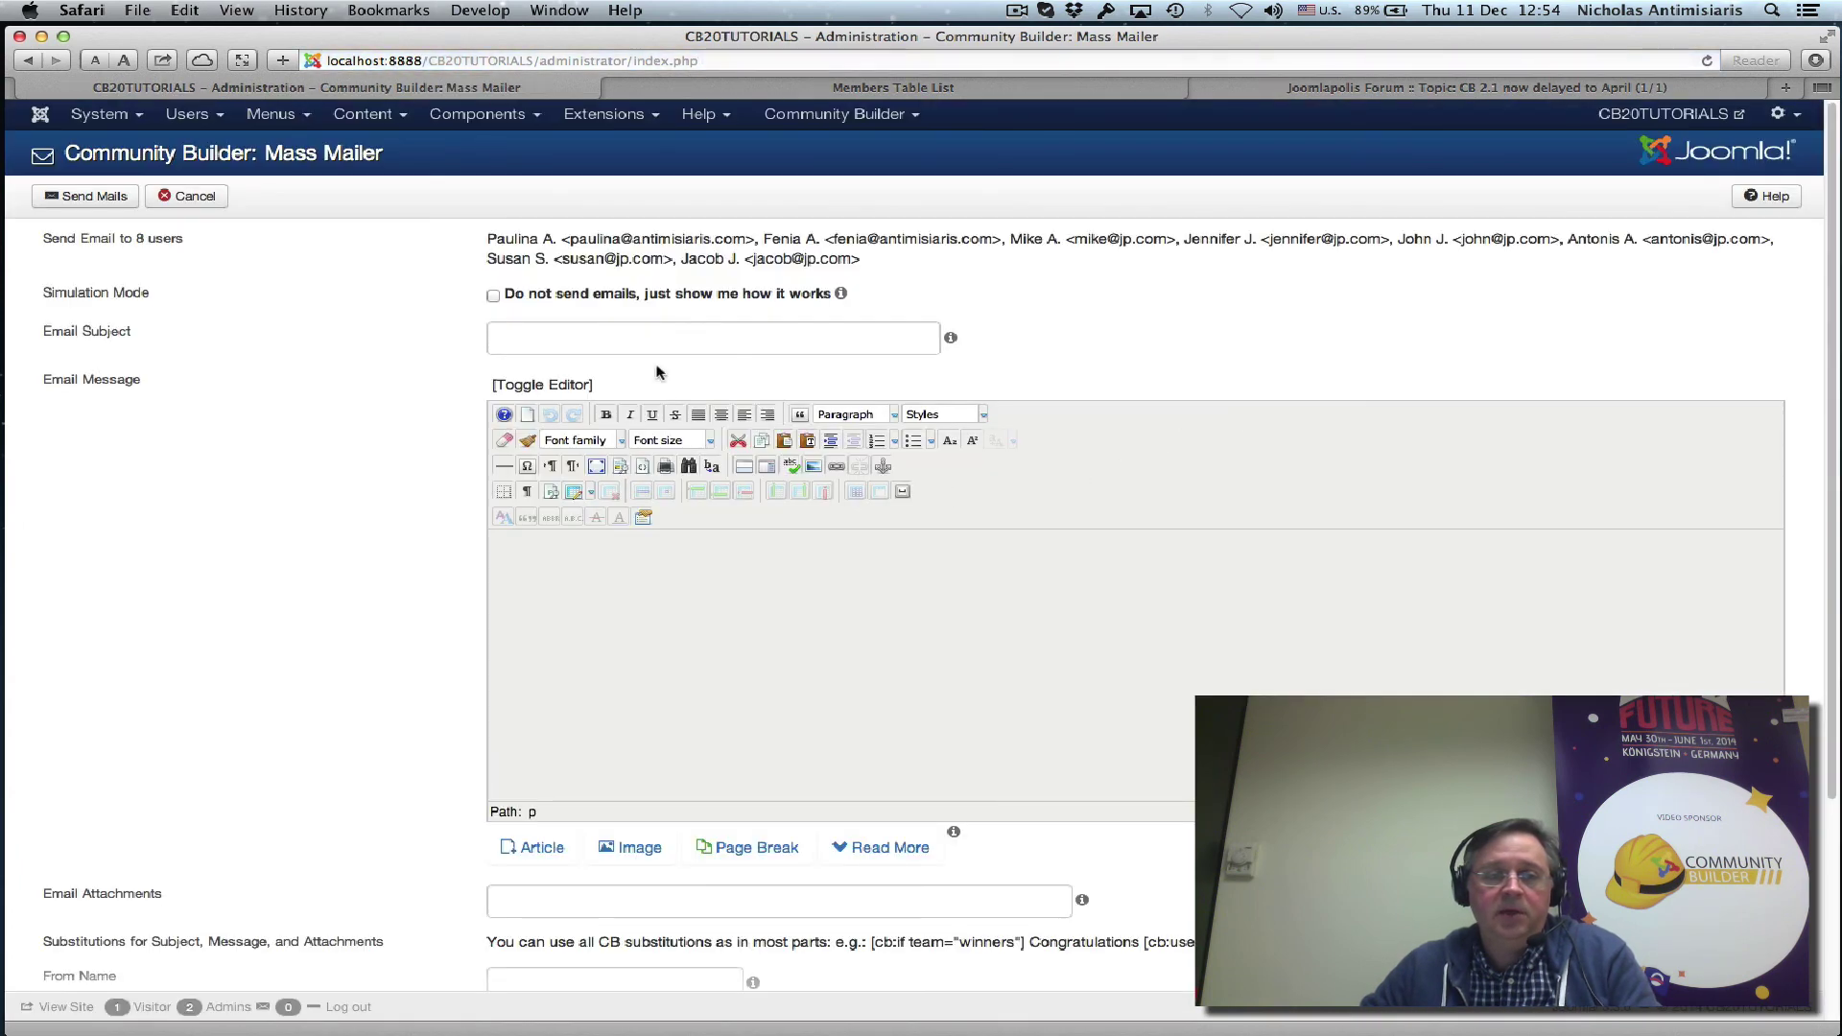
# Enter the subject 'Please accept terms and conditions' and place the cursor in the message body.
pyautogui.click(659, 339)
pyautogui.write('Ple')
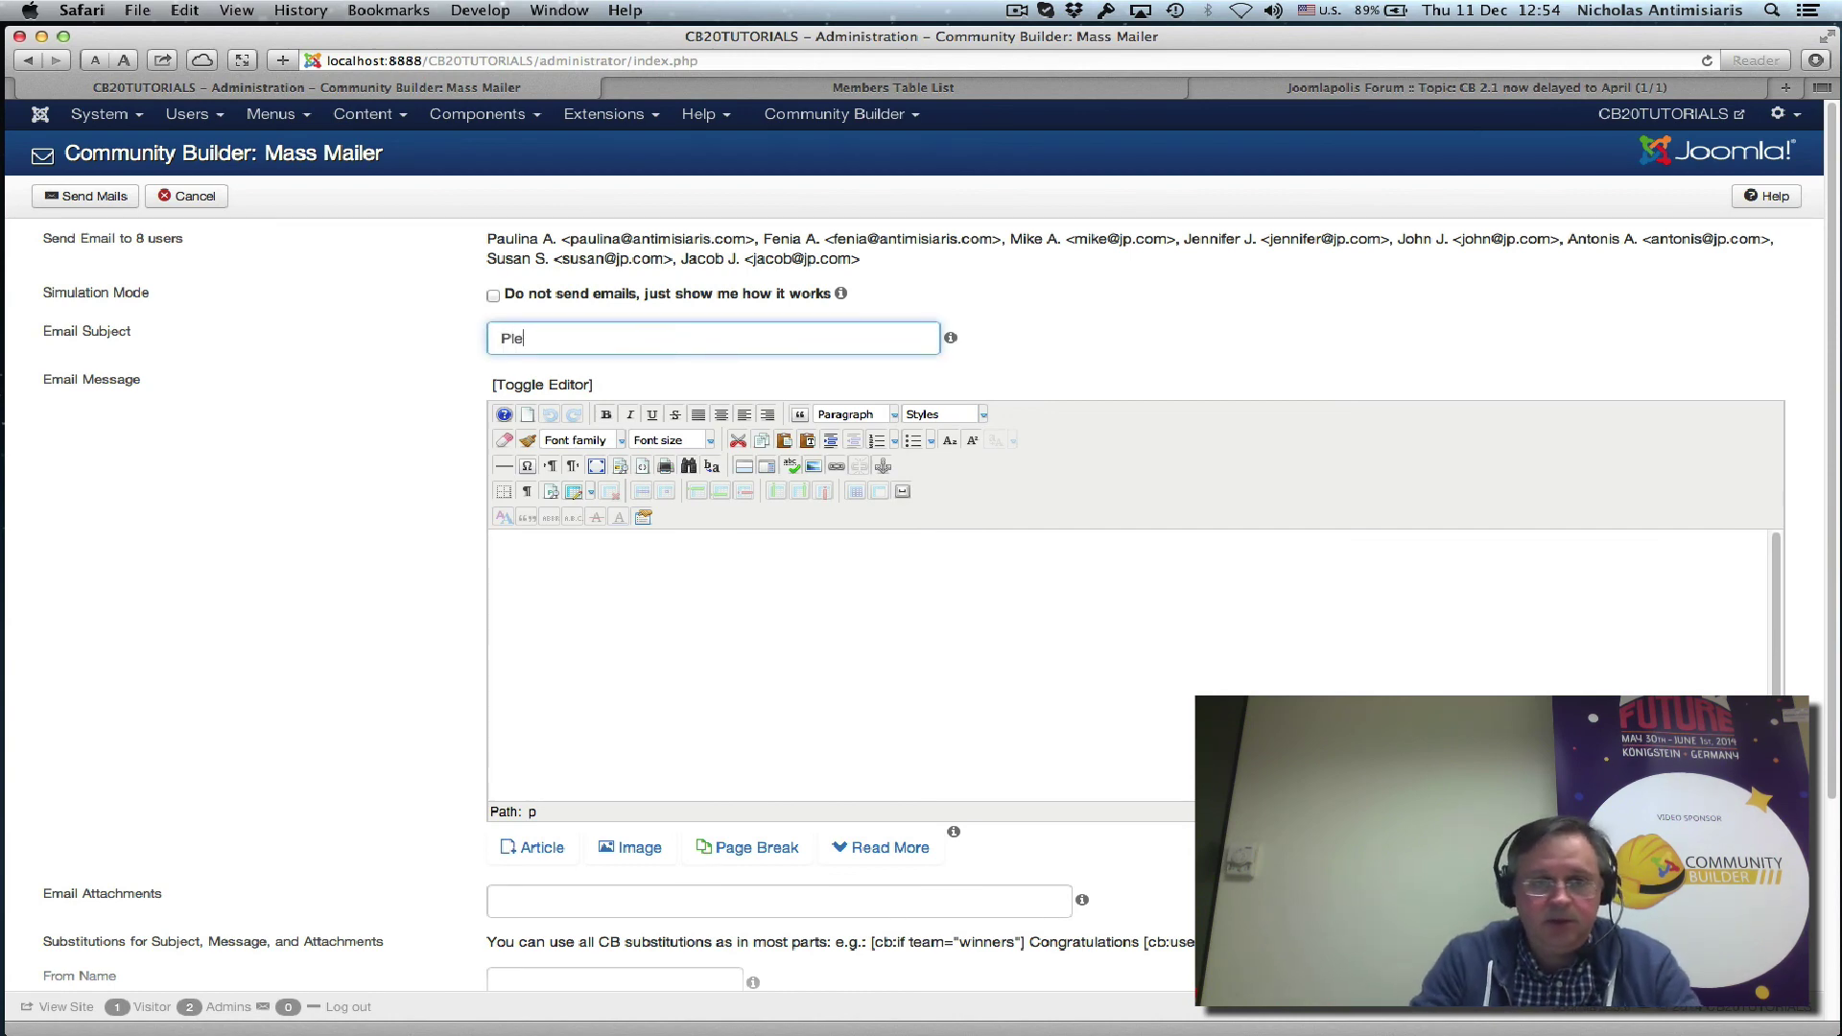
pyautogui.write('ase acc')
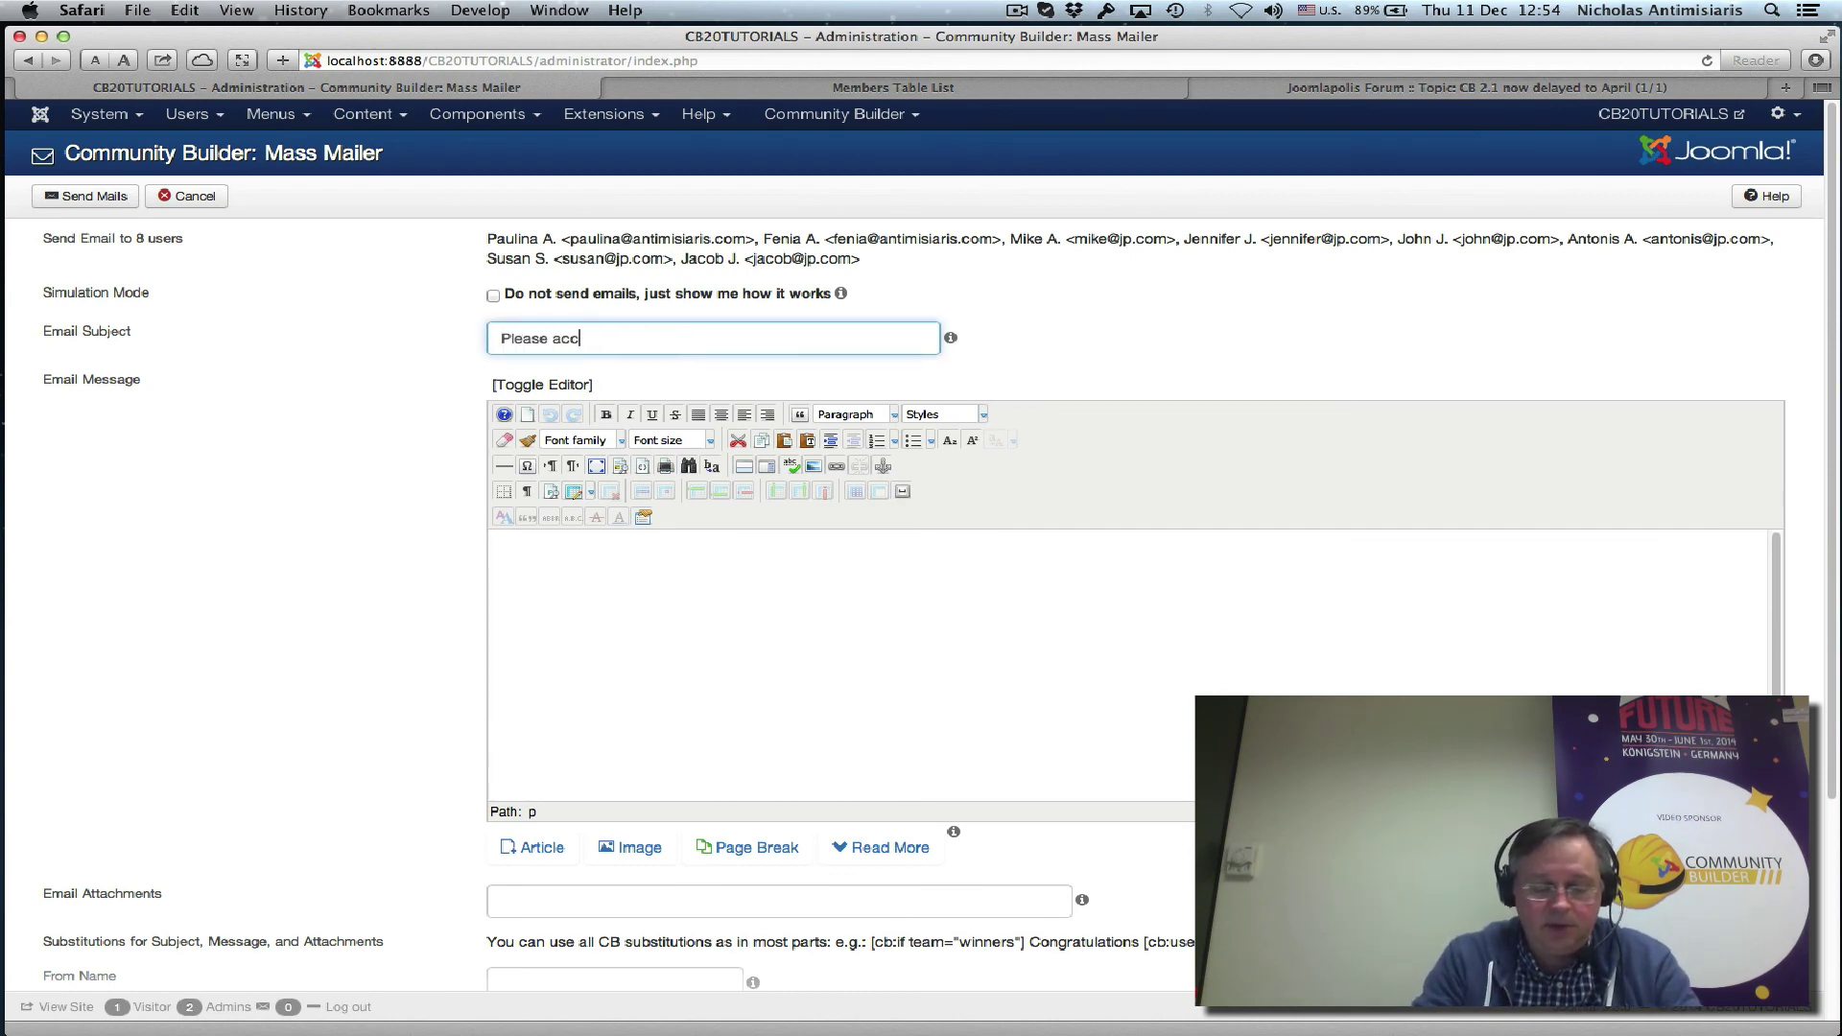
pyautogui.write('ept')
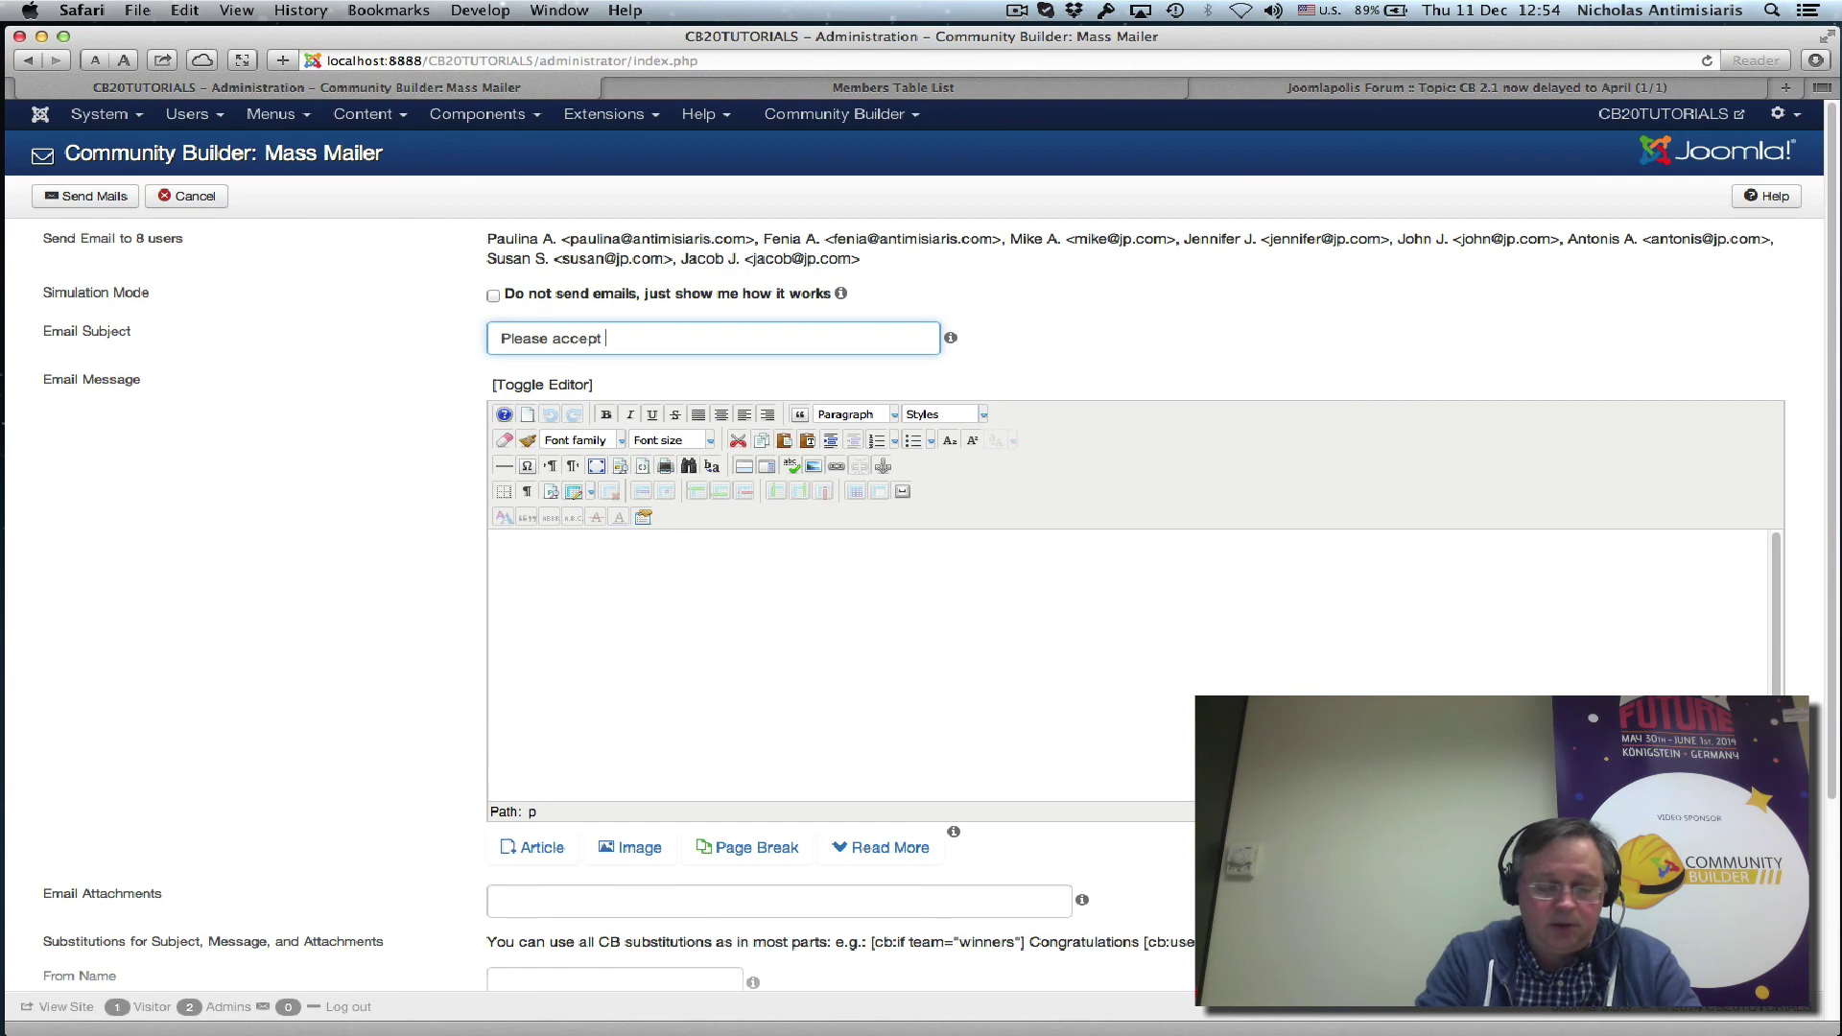
pyautogui.write(' terms and co')
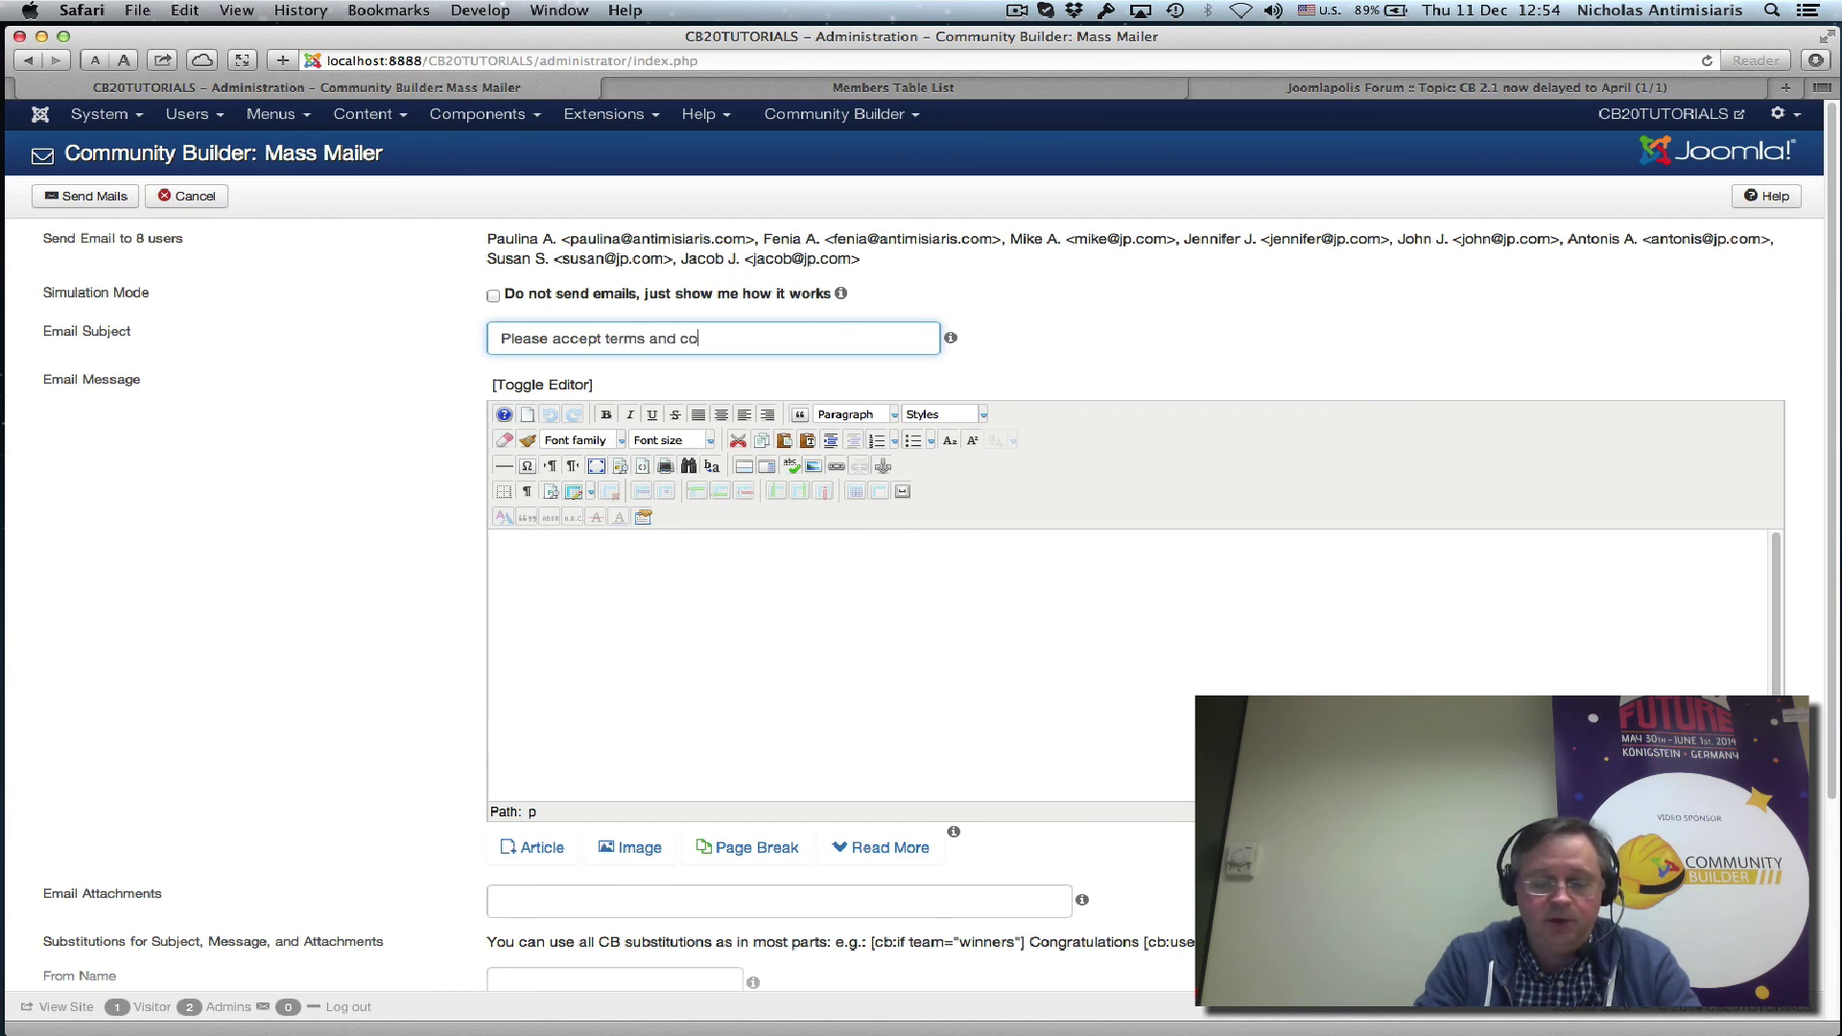
pyautogui.write('nditions')
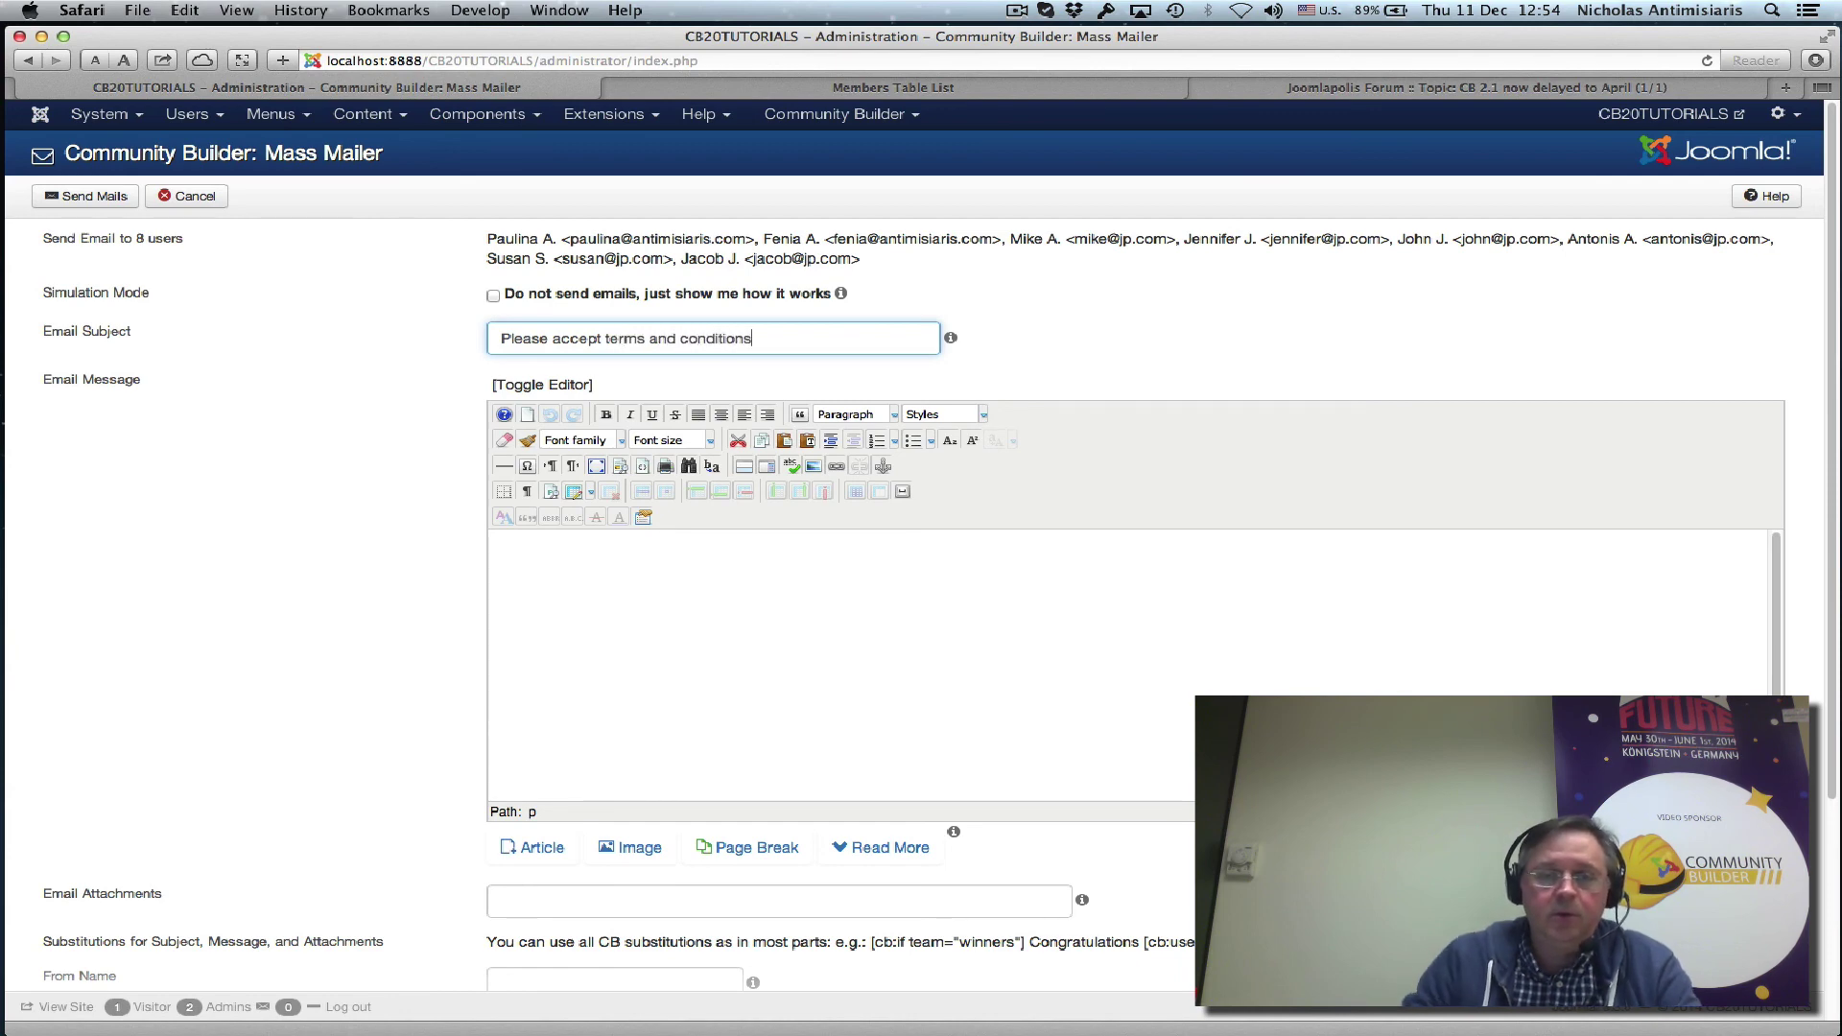
pyautogui.click(668, 562)
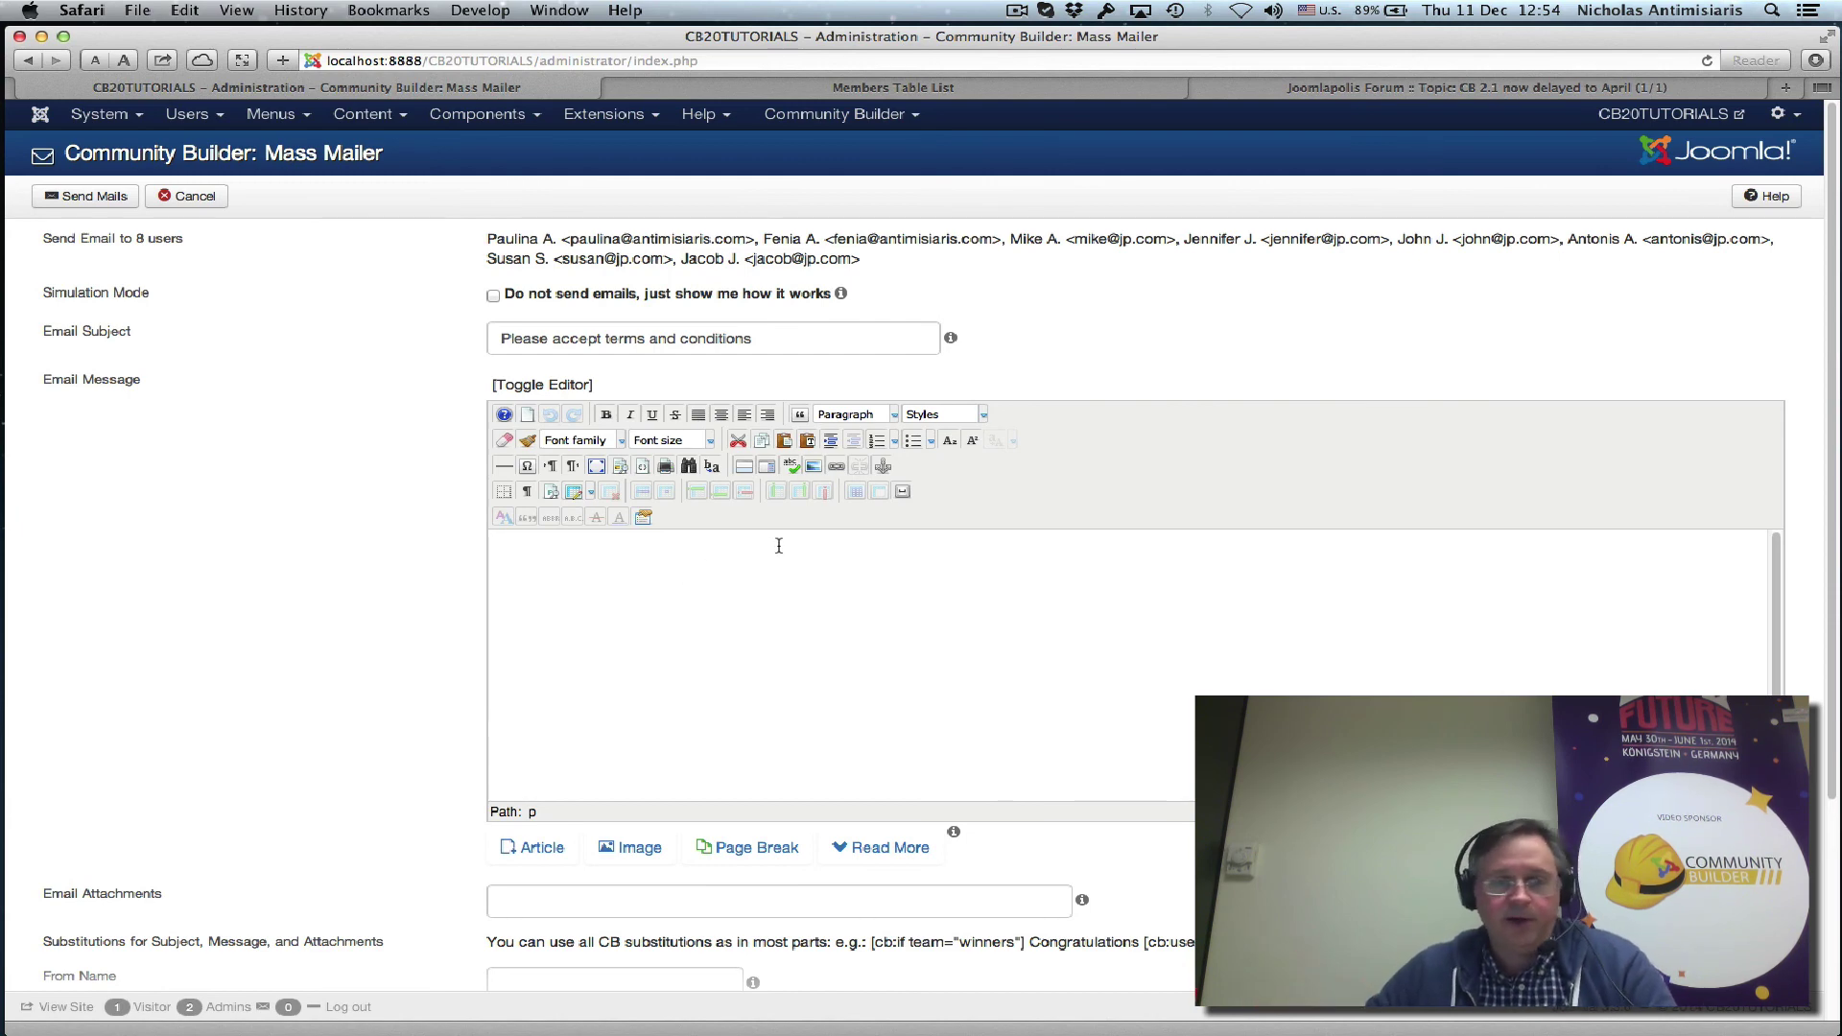
pyautogui.scroll(-1, 472, 542)
pyautogui.scroll(1, 460, 528)
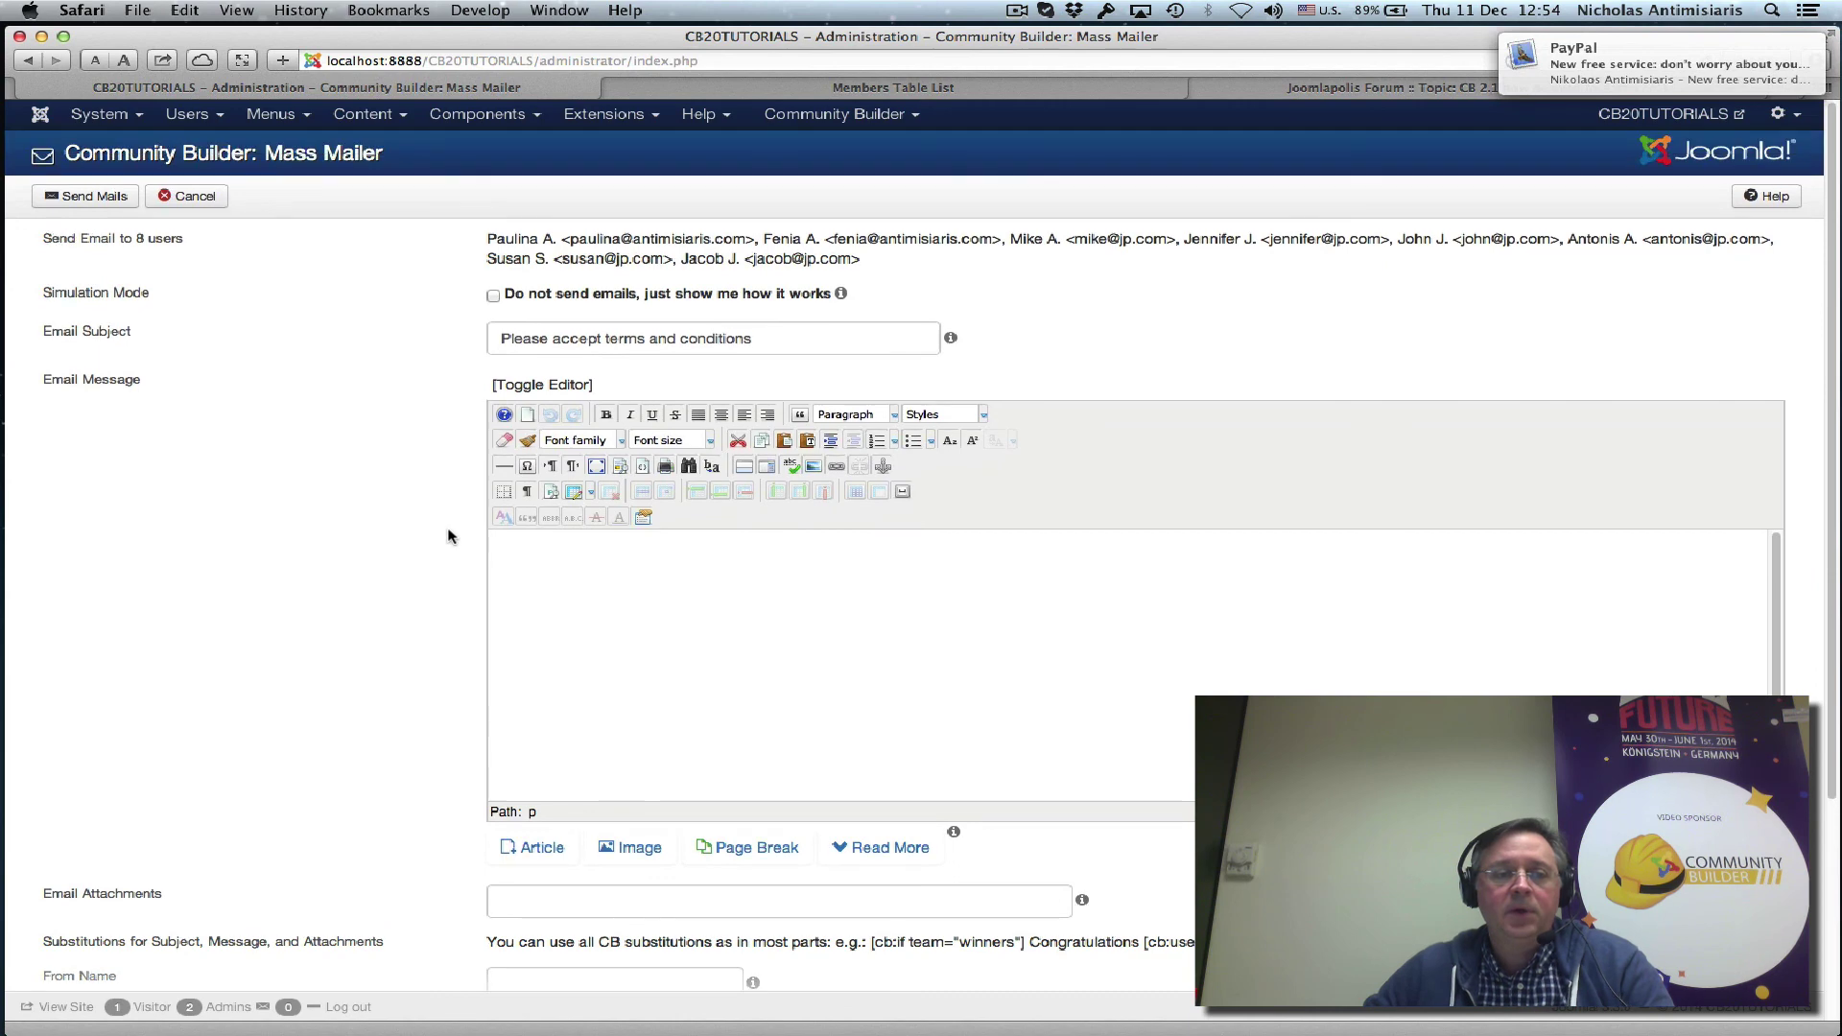